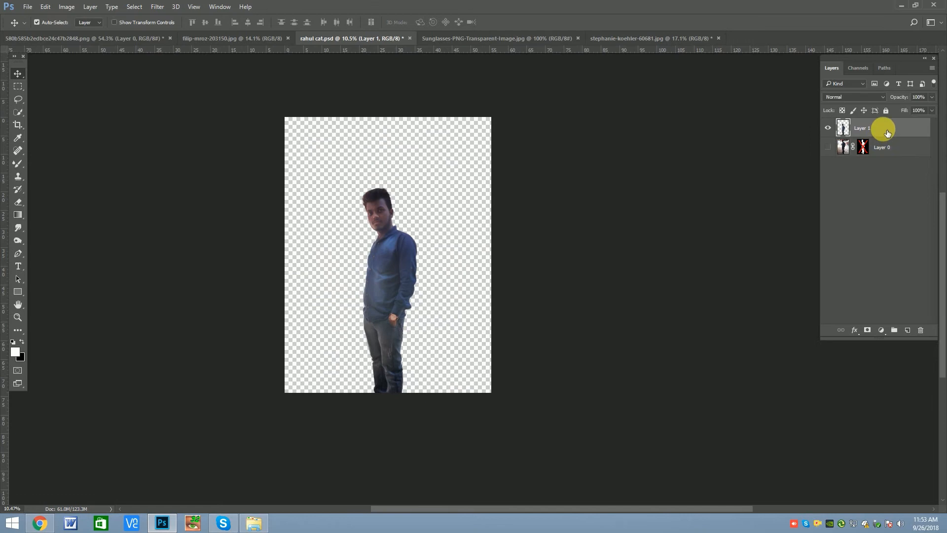
Place the man's cutout into the motorcycle photo document and convert its layer to a smart object
{"action": "scroll", "coordinate": [425, 311], "scroll_direction": "down", "scroll_amount": 3}
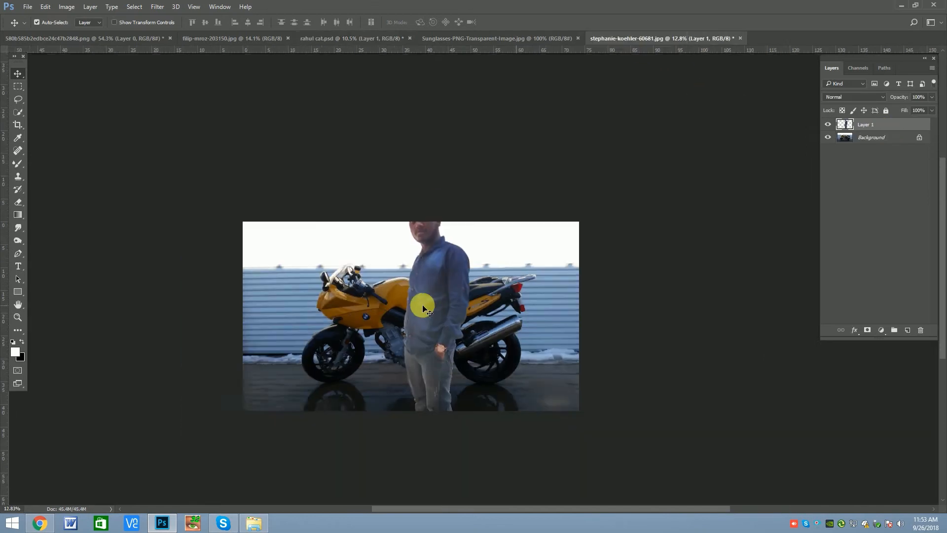
{"action": "scroll", "coordinate": [426, 310], "scroll_direction": "up", "scroll_amount": 2}
{"action": "left_click_drag", "start_coordinate": [441, 303], "coordinate": [425, 303]}
{"action": "right_click", "coordinate": [864, 131]}
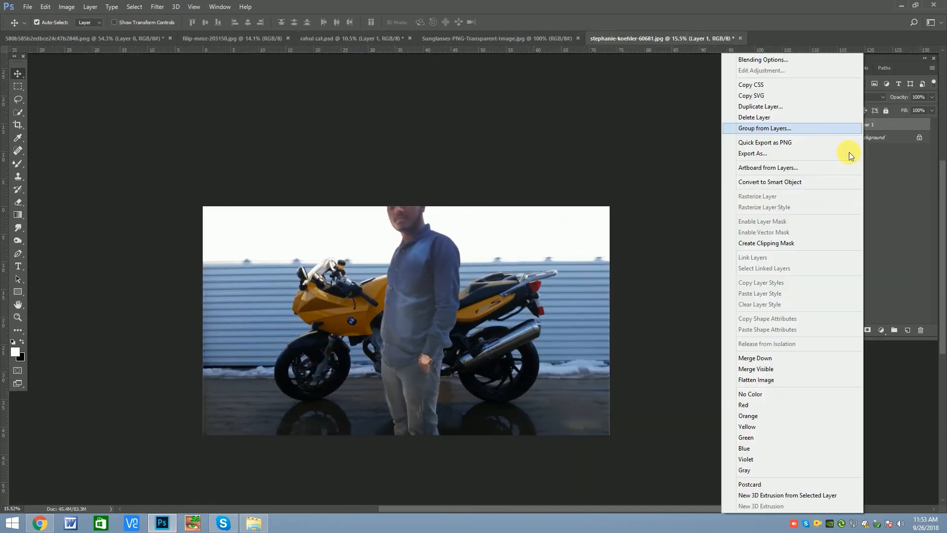
{"action": "left_click", "coordinate": [757, 181]}
Scale the man down with Free Transform so his head fits in the frame, and position him in front of the motorcycle
{"action": "key", "text": "ctrl+t"}
{"action": "left_click_drag", "start_coordinate": [478, 166], "coordinate": [452, 221]}
{"action": "key", "text": "Return"}
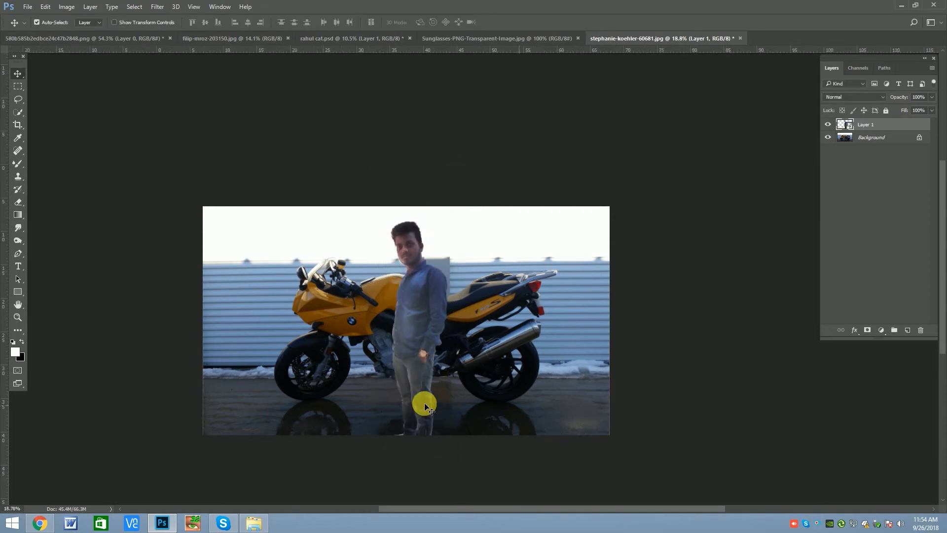
{"action": "scroll", "coordinate": [423, 401], "scroll_direction": "up", "scroll_amount": 3}
{"action": "mouse_move", "coordinate": [423, 284]}
{"action": "left_mouse_down"}
{"action": "mouse_move", "coordinate": [422, 315]}
{"action": "mouse_move", "coordinate": [421, 279]}
{"action": "left_mouse_up"}
{"action": "scroll", "coordinate": [343, 270], "scroll_direction": "down", "scroll_amount": 2}
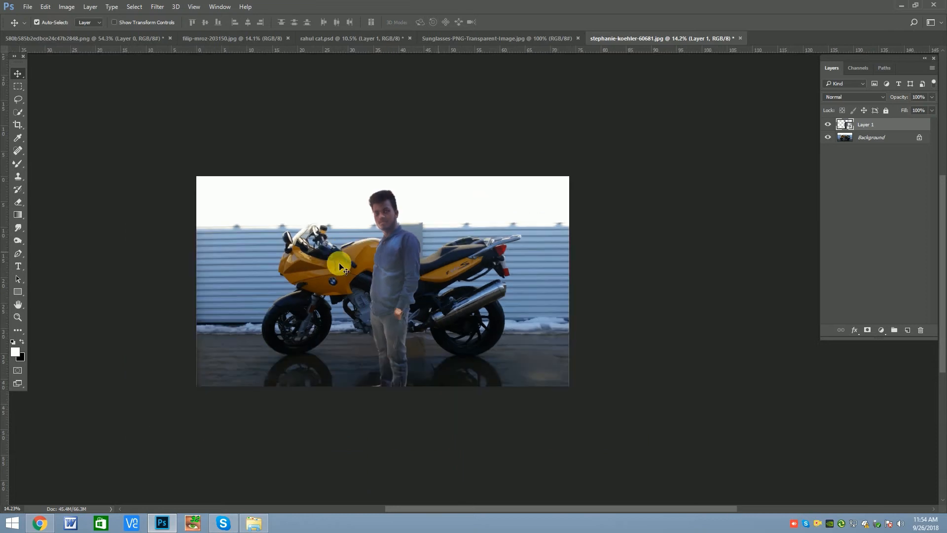
Crop both sides of the canvas in close to the motorcycle's wheels
{"action": "left_click", "coordinate": [17, 125]}
{"action": "left_click_drag", "start_coordinate": [197, 281], "coordinate": [226, 282]}
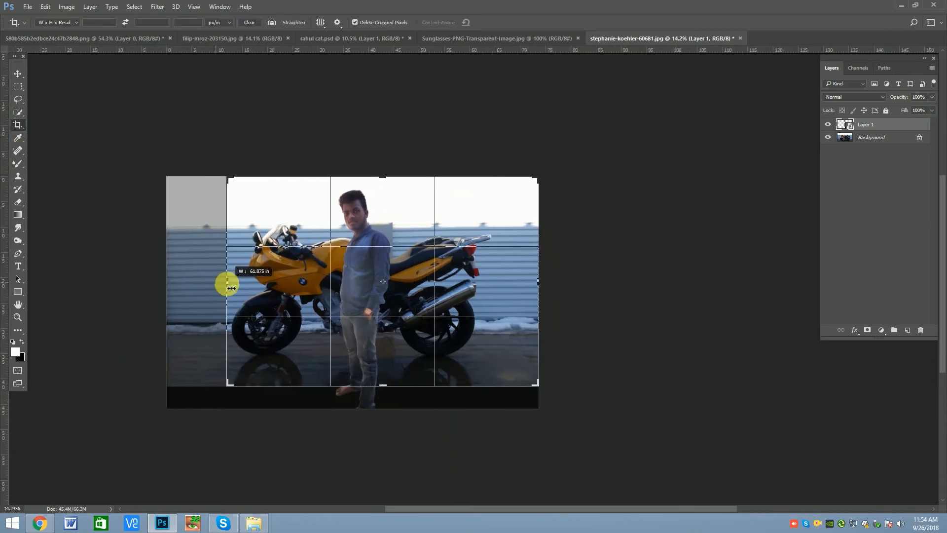
{"action": "left_click_drag", "start_coordinate": [547, 288], "coordinate": [525, 290]}
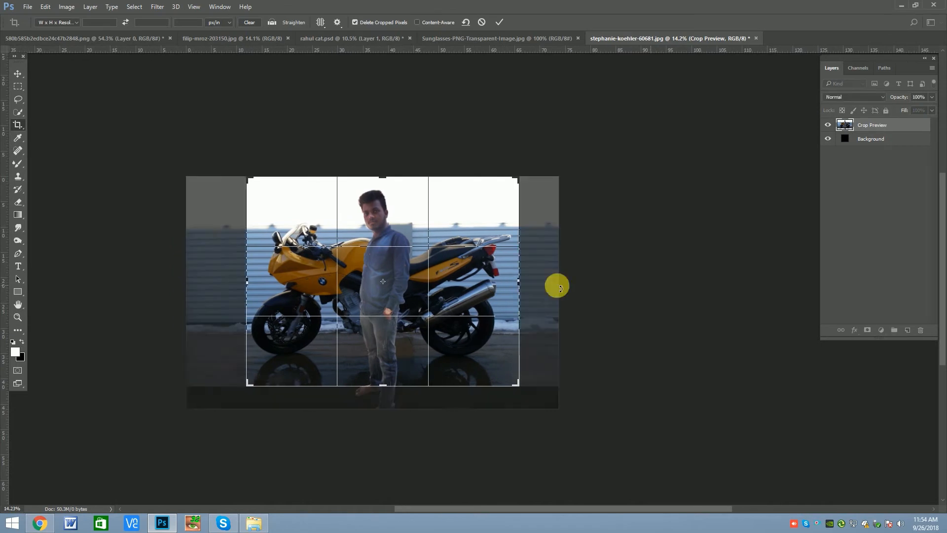
{"action": "key", "text": "Return"}
{"action": "scroll", "coordinate": [400, 261], "scroll_direction": "up", "scroll_amount": 1}
{"action": "key", "text": "v"}
{"action": "mouse_move", "coordinate": [399, 267]}
{"action": "left_mouse_down"}
{"action": "mouse_move", "coordinate": [391, 249]}
{"action": "mouse_move", "coordinate": [391, 258]}
{"action": "mouse_move", "coordinate": [403, 255]}
{"action": "left_mouse_up"}
{"action": "left_click", "coordinate": [476, 277]}
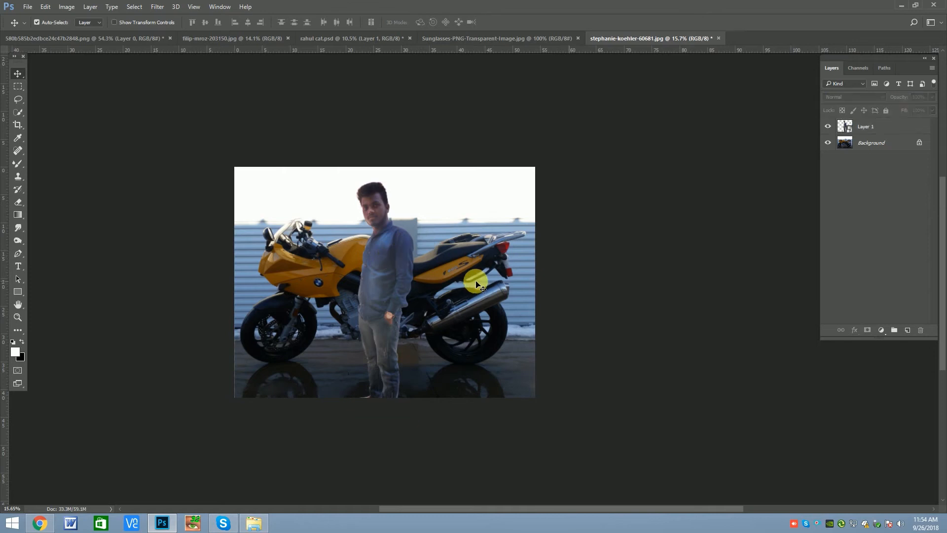
Convert the locked background into a regular layer and reapply the crop along the canvas's side edges
{"action": "scroll", "coordinate": [476, 280], "scroll_direction": "up", "scroll_amount": 1}
{"action": "scroll", "coordinate": [474, 276], "scroll_direction": "down", "scroll_amount": 2}
{"action": "key", "text": "c"}
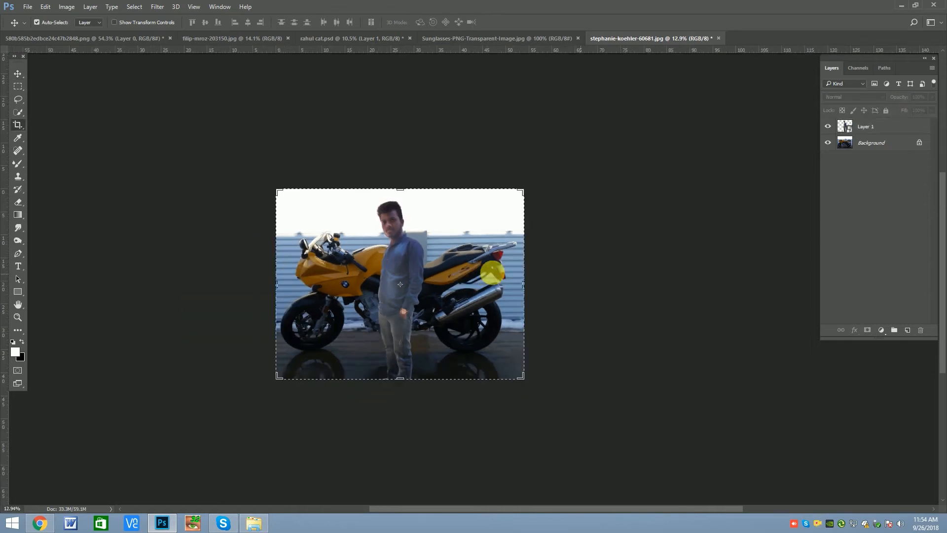
{"action": "double_click", "coordinate": [877, 143]}
{"action": "key", "text": "Return"}
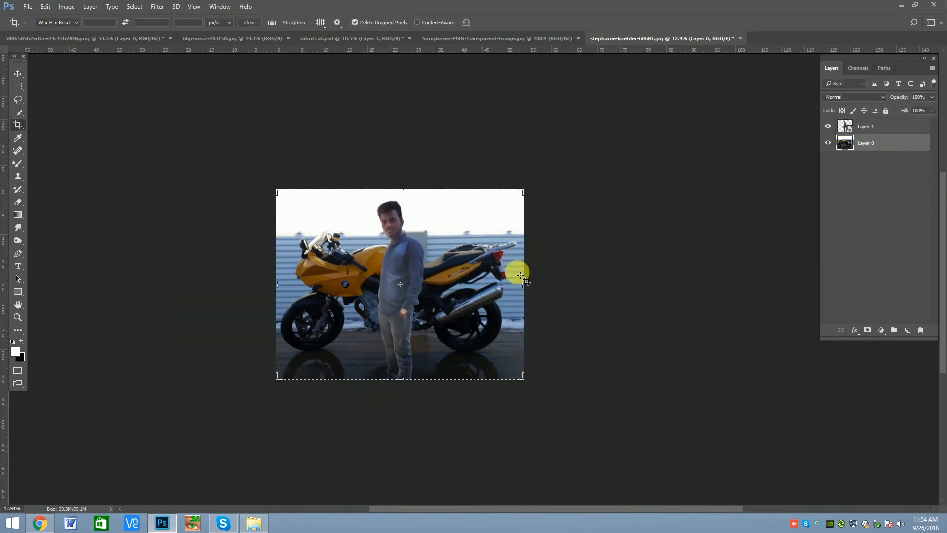
{"action": "left_click_drag", "start_coordinate": [522, 284], "coordinate": [524, 285]}
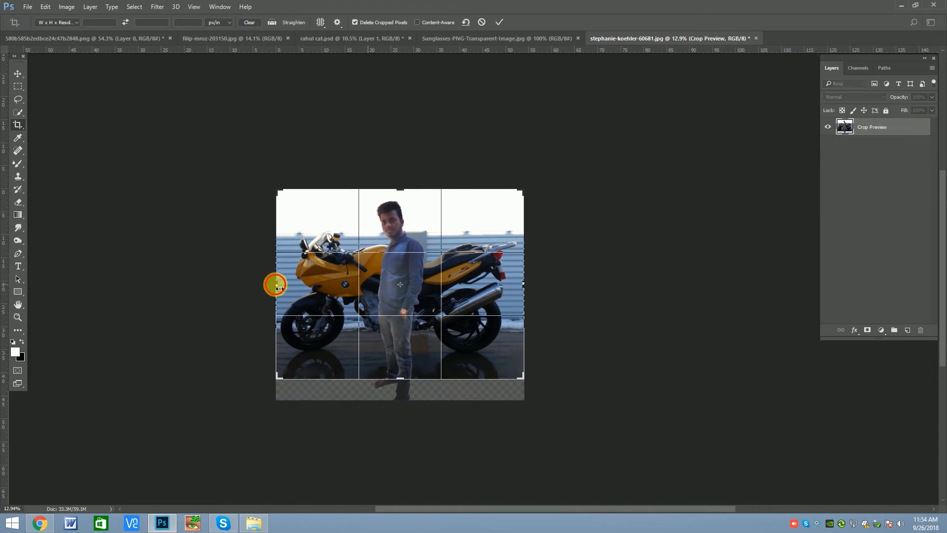
{"action": "left_click_drag", "start_coordinate": [275, 284], "coordinate": [275, 282]}
{"action": "key", "text": "Return"}
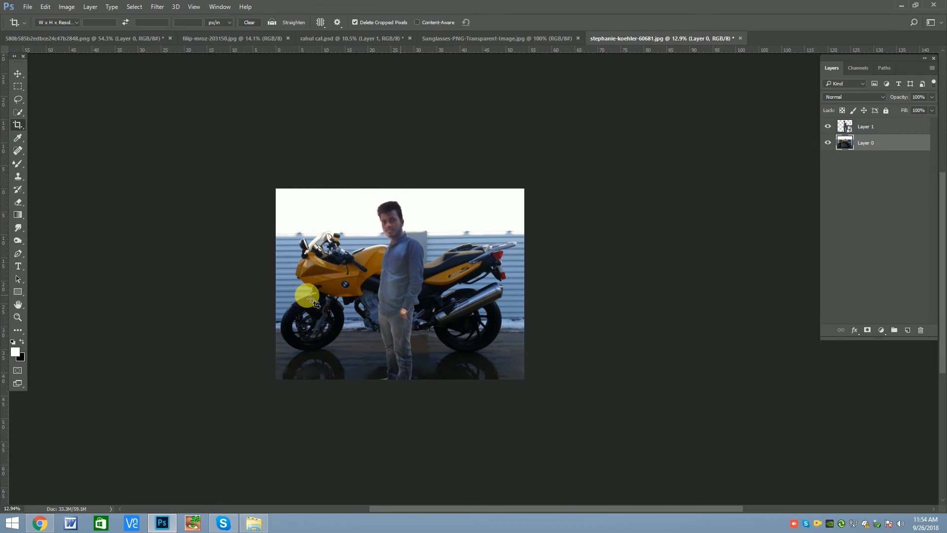
{"action": "scroll", "coordinate": [323, 300], "scroll_direction": "up", "scroll_amount": 3}
{"action": "left_click", "coordinate": [18, 74]}
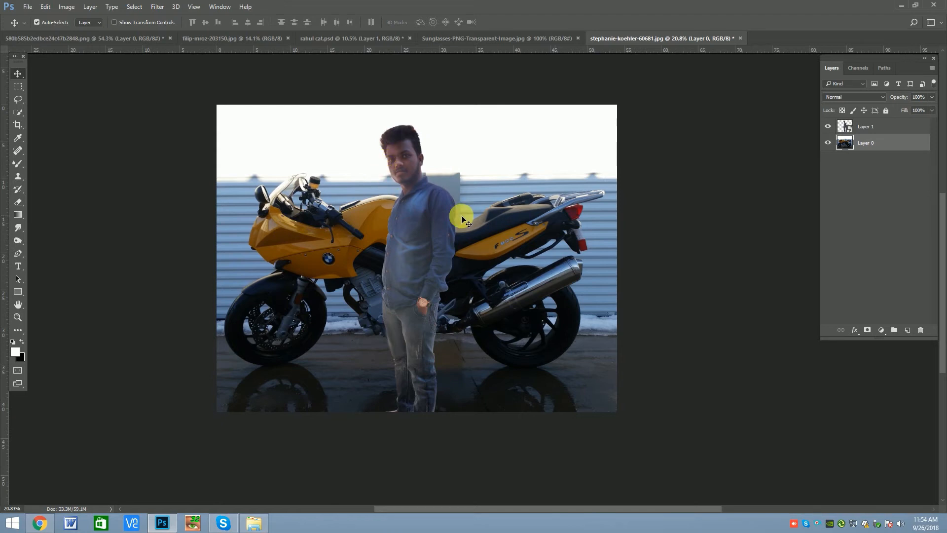
Trim a thin strip off the canvas's right side up to the motorcycle's tail with the Crop tool
{"action": "scroll", "coordinate": [447, 218], "scroll_direction": "down", "scroll_amount": 2}
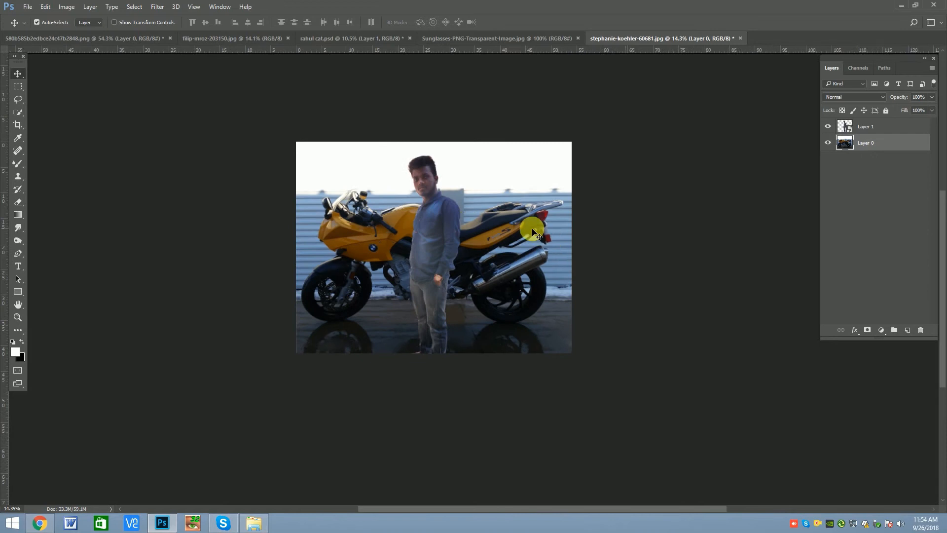
{"action": "key", "text": "c"}
{"action": "left_click_drag", "start_coordinate": [576, 256], "coordinate": [569, 255]}
{"action": "key", "text": "Return"}
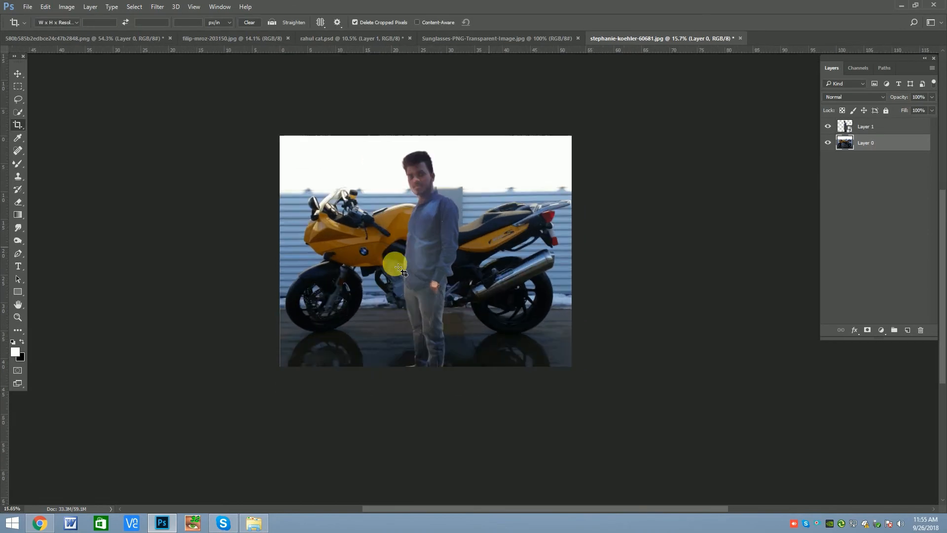
{"action": "key", "text": "v"}
{"action": "left_click", "coordinate": [858, 143]}
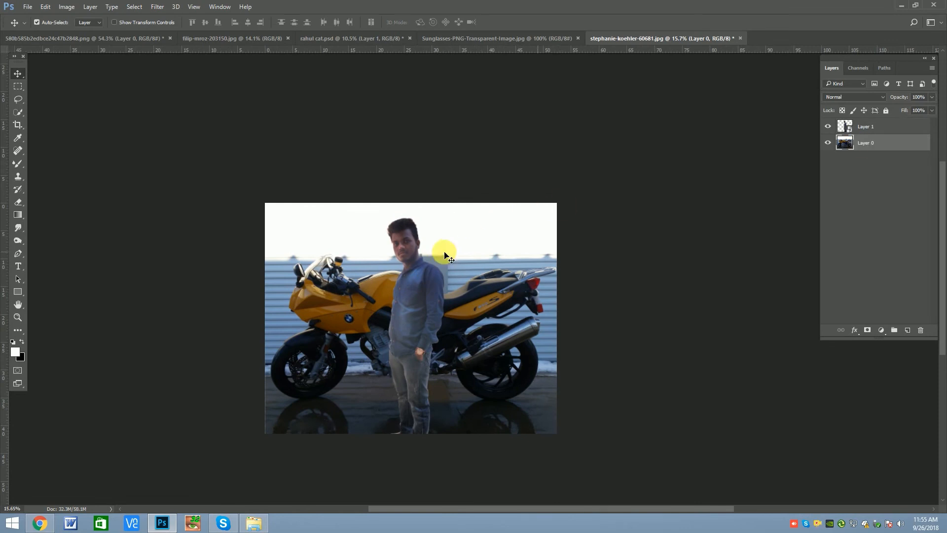
Extend the canvas upward with the Crop tool to add empty space above the motorcycle for a portrait format
{"action": "key", "text": "c"}
{"action": "left_click_drag", "start_coordinate": [412, 203], "coordinate": [419, 131]}
{"action": "key", "text": "Return"}
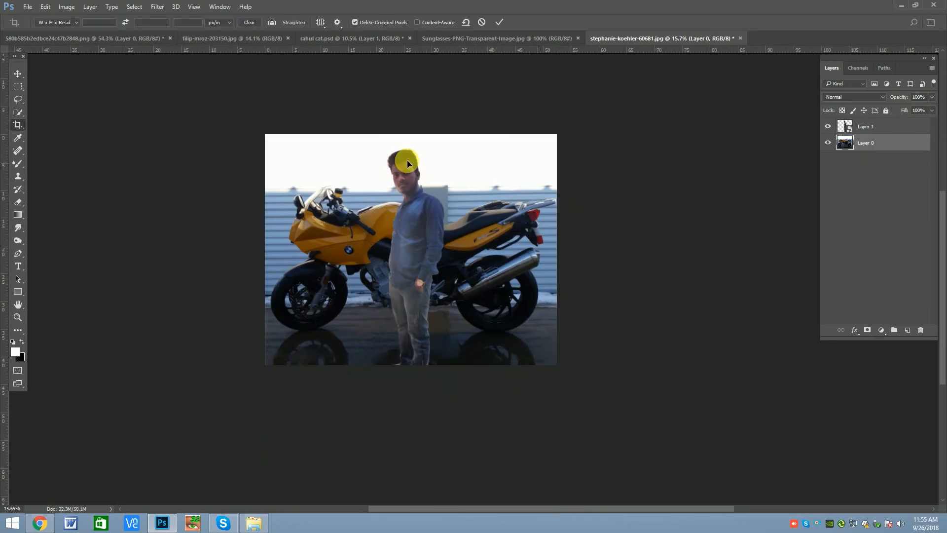
{"action": "left_click", "coordinate": [18, 74]}
{"action": "scroll", "coordinate": [439, 258], "scroll_direction": "up", "scroll_amount": 2}
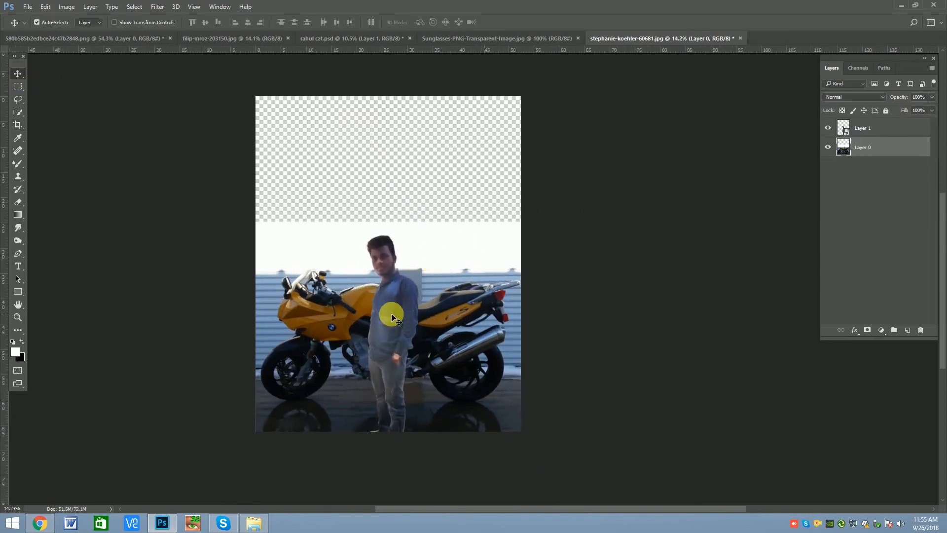
Enlarge the man to about 90% with Free Transform and reposition him in front of the motorcycle
{"action": "scroll", "coordinate": [475, 327], "scroll_direction": "up", "scroll_amount": 1}
{"action": "left_click", "coordinate": [393, 294]}
{"action": "key", "text": "ctrl+t"}
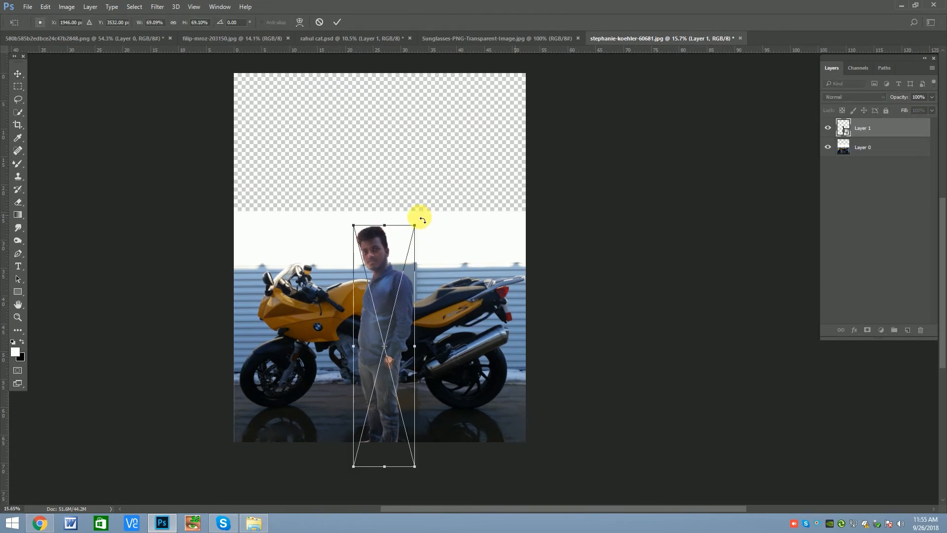
{"action": "left_click_drag", "start_coordinate": [418, 223], "coordinate": [450, 194]}
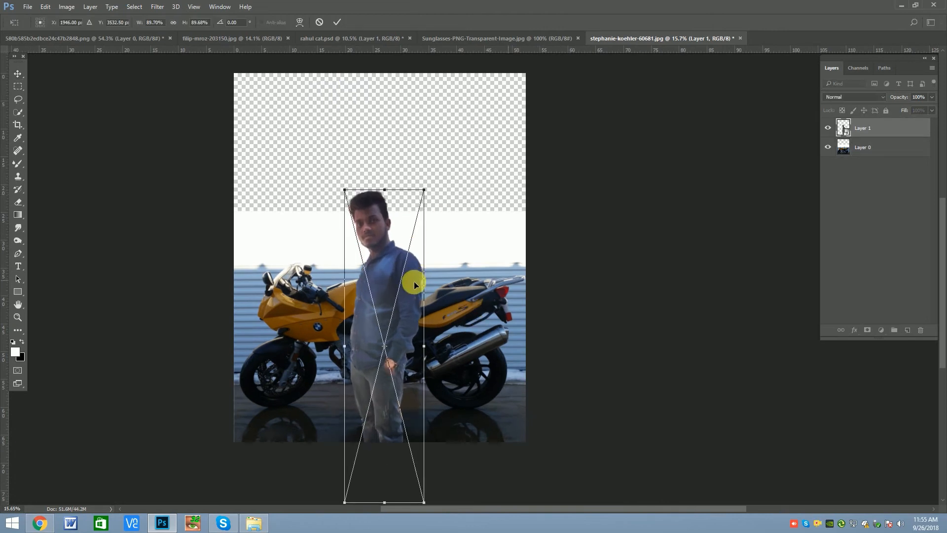
{"action": "mouse_move", "coordinate": [413, 282]}
{"action": "left_mouse_down"}
{"action": "mouse_move", "coordinate": [413, 270]}
{"action": "mouse_move", "coordinate": [413, 296]}
{"action": "left_mouse_up"}
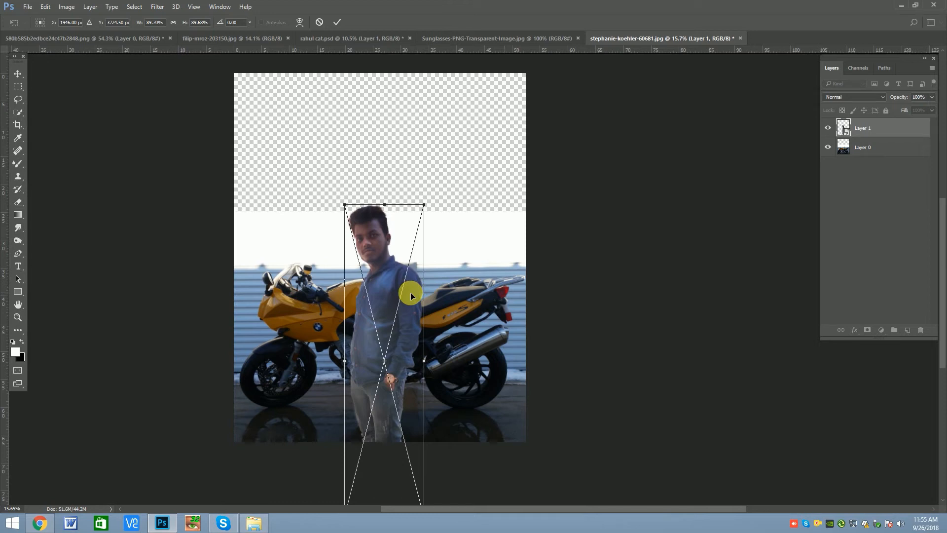
{"action": "left_click_drag", "start_coordinate": [408, 355], "coordinate": [410, 326]}
{"action": "key", "text": "Return"}
{"action": "scroll", "coordinate": [410, 325], "scroll_direction": "down", "scroll_amount": 3}
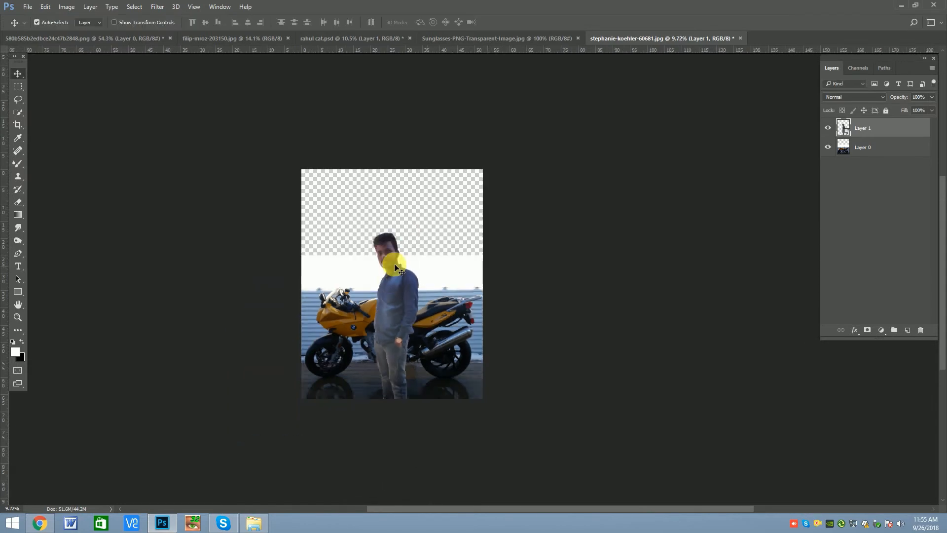
Hide the man's layer and switch to the document with the green truck under a blue sky
{"action": "scroll", "coordinate": [397, 269], "scroll_direction": "up", "scroll_amount": 3}
{"action": "left_click", "coordinate": [827, 128]}
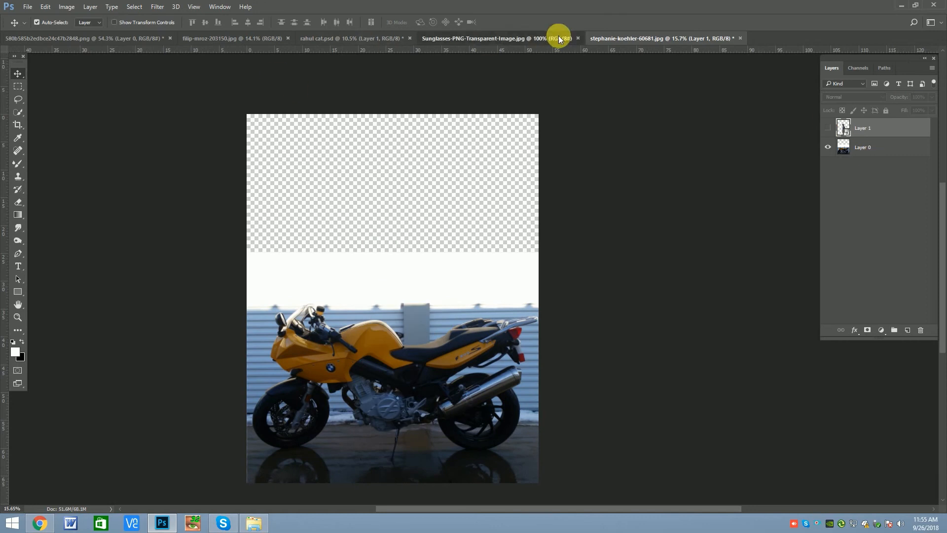
{"action": "left_click", "coordinate": [559, 38]}
{"action": "left_click", "coordinate": [376, 38]}
{"action": "left_click", "coordinate": [242, 38]}
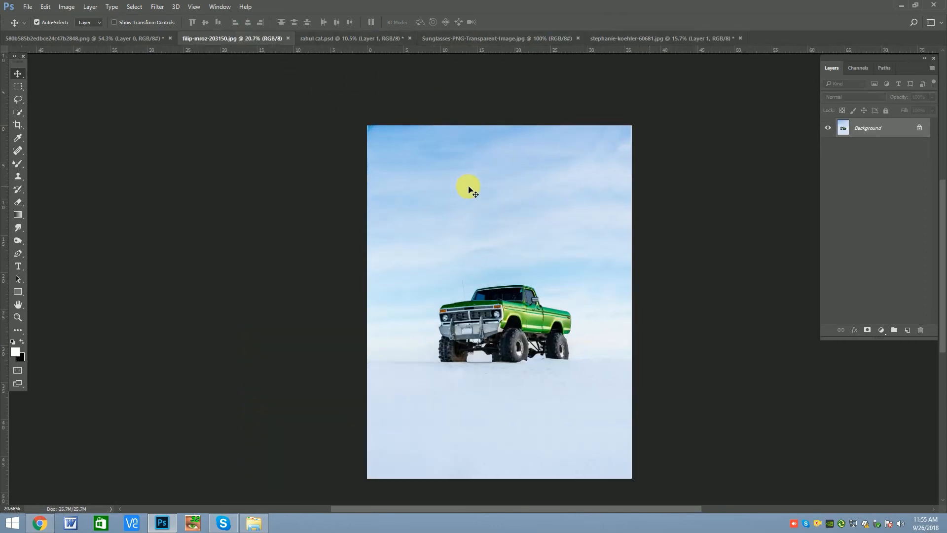
Select the sky above the truck with the Rectangular Marquee tool and bring it into the motorcycle document
{"action": "key", "text": "m"}
{"action": "left_click", "coordinate": [18, 89]}
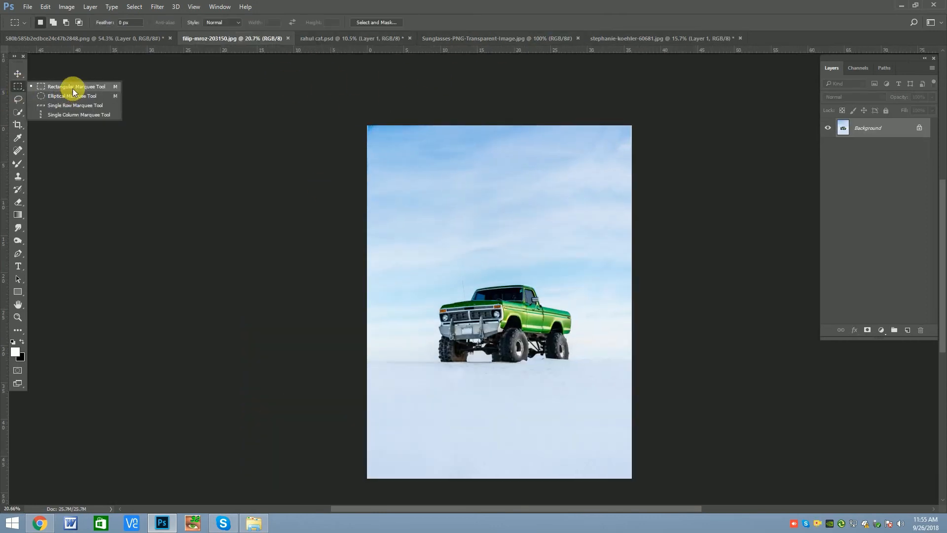
{"action": "left_click_drag", "start_coordinate": [286, 112], "coordinate": [765, 281]}
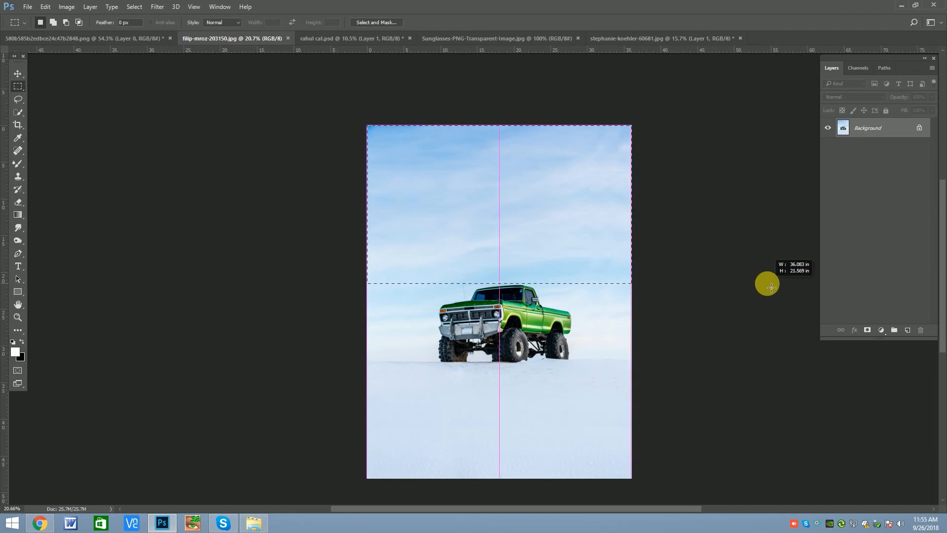
{"action": "key", "text": "v"}
{"action": "left_click_drag", "start_coordinate": [465, 217], "coordinate": [429, 217]}
Enlarge the sky layer to about 171% width so it covers the empty upper canvas, and fine-tune its position
{"action": "key", "text": "ctrl+t"}
{"action": "left_click_drag", "start_coordinate": [472, 184], "coordinate": [518, 152]}
{"action": "left_click_drag", "start_coordinate": [486, 199], "coordinate": [489, 208]}
{"action": "left_click_drag", "start_coordinate": [412, 152], "coordinate": [411, 144]}
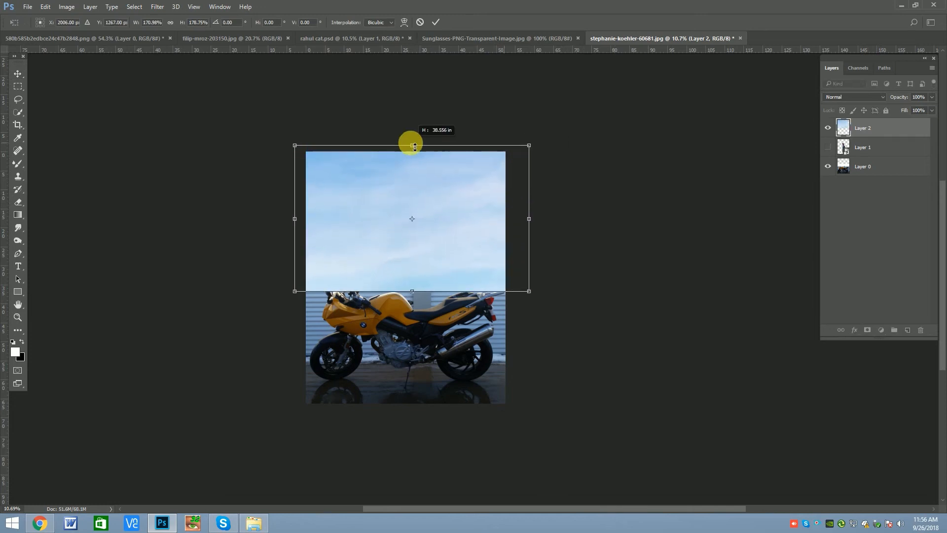
{"action": "key", "text": "Return"}
{"action": "scroll", "coordinate": [397, 222], "scroll_direction": "up", "scroll_amount": 3}
{"action": "mouse_move", "coordinate": [423, 260]}
{"action": "left_mouse_down"}
{"action": "mouse_move", "coordinate": [422, 242]}
{"action": "mouse_move", "coordinate": [419, 260]}
{"action": "left_mouse_up"}
Add a layer mask to the sky layer and fade its lower edge into the fence line with a black gradient
{"action": "left_click", "coordinate": [867, 330]}
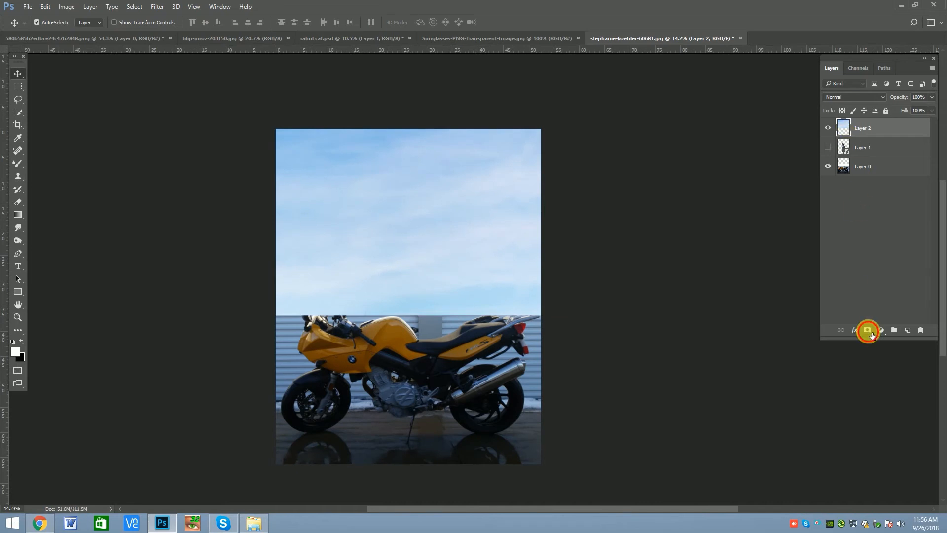
{"action": "left_click", "coordinate": [18, 214]}
{"action": "scroll", "coordinate": [409, 331], "scroll_direction": "up", "scroll_amount": 1}
{"action": "left_click_drag", "start_coordinate": [409, 331], "coordinate": [409, 332]}
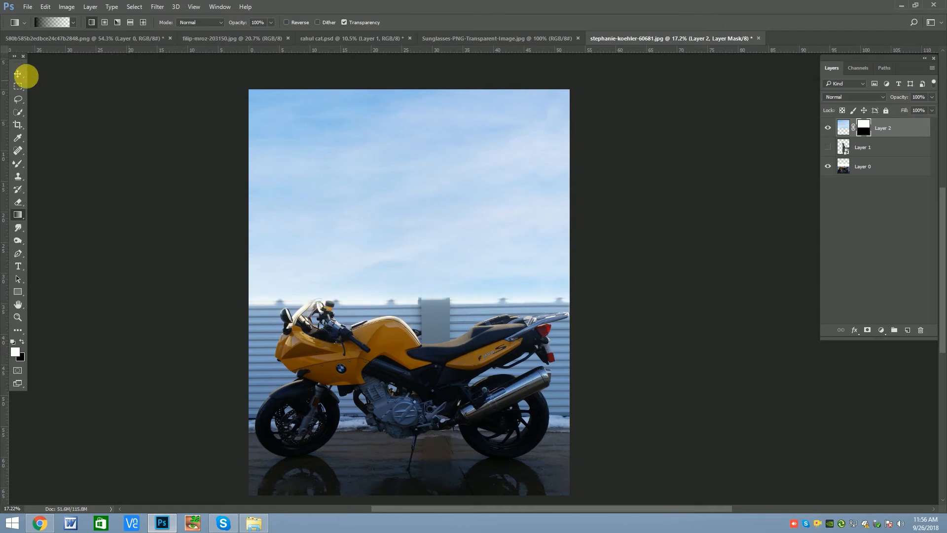
Fine-tune the masked sky layer with Free Transform so it blends along the fence's upper edge
{"action": "left_click", "coordinate": [19, 73]}
{"action": "scroll", "coordinate": [362, 210], "scroll_direction": "down", "scroll_amount": 1}
{"action": "key", "text": "ctrl+t"}
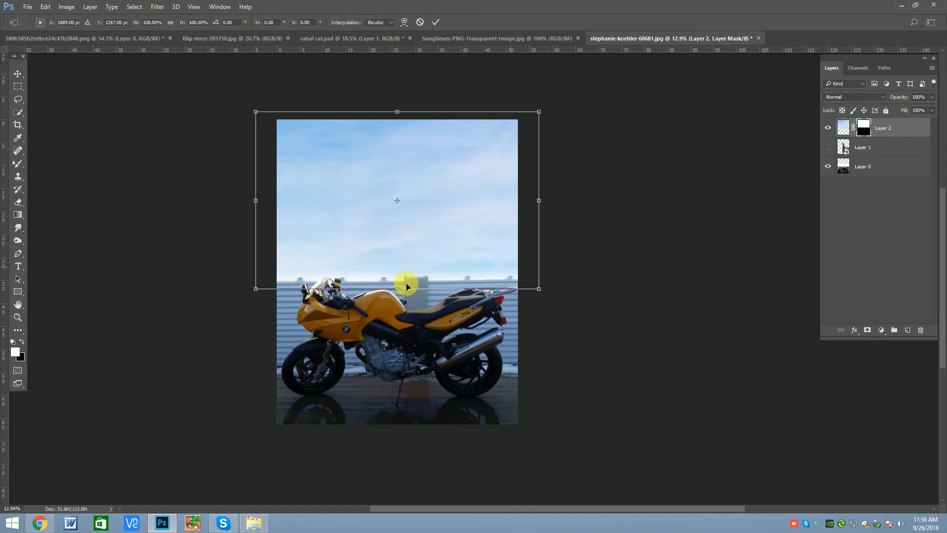
{"action": "left_click_drag", "start_coordinate": [404, 294], "coordinate": [403, 280]}
{"action": "key", "text": "Return"}
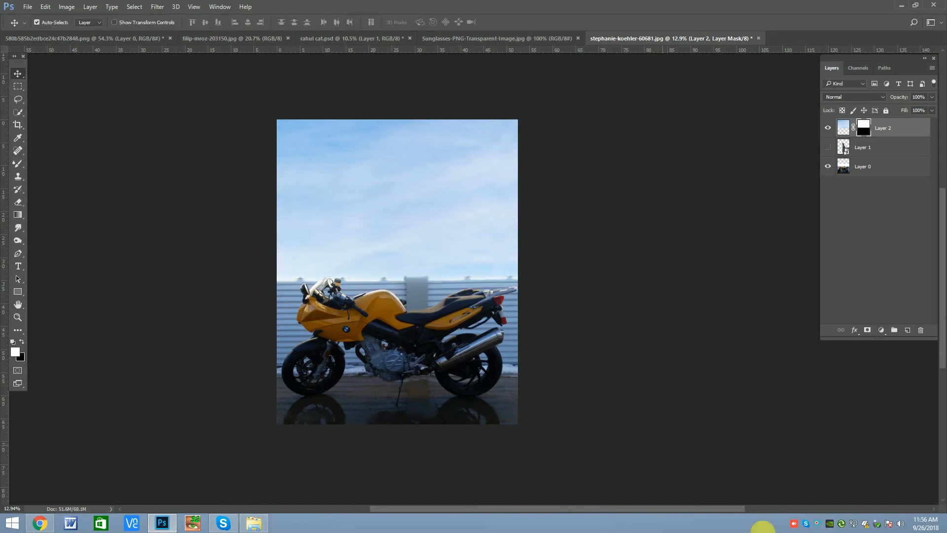
{"action": "scroll", "coordinate": [281, 326], "scroll_direction": "up", "scroll_amount": 1}
{"action": "scroll", "coordinate": [280, 324], "scroll_direction": "down", "scroll_amount": 2}
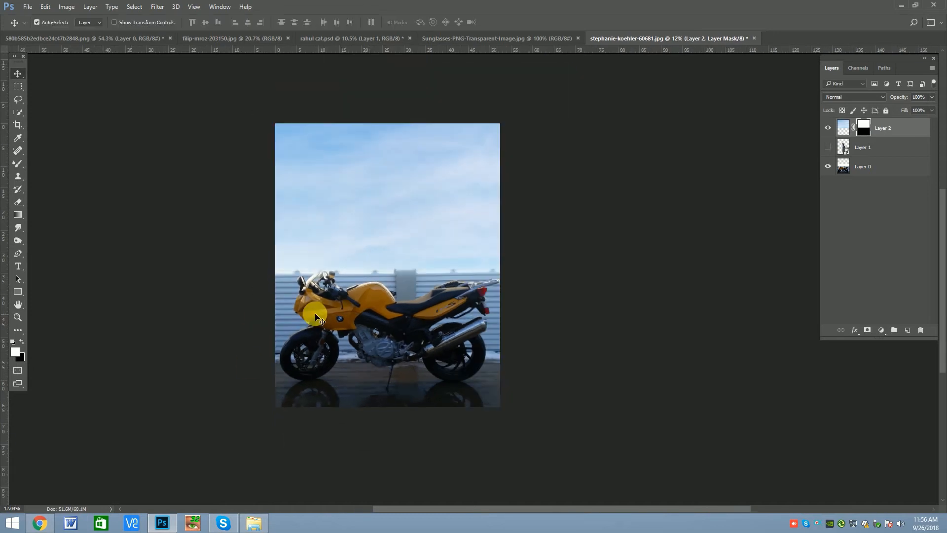
Show the man's layer again and move it above the sky layer
{"action": "left_click", "coordinate": [827, 147]}
{"action": "left_click_drag", "start_coordinate": [885, 149], "coordinate": [887, 123]}
{"action": "scroll", "coordinate": [387, 274], "scroll_direction": "up", "scroll_amount": 1}
{"action": "scroll", "coordinate": [409, 283], "scroll_direction": "up", "scroll_amount": 1}
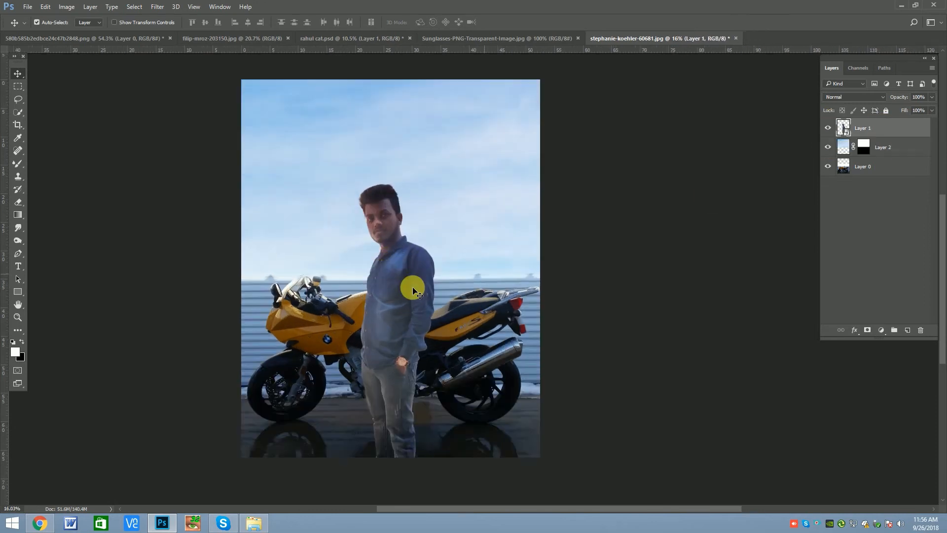
{"action": "left_click", "coordinate": [485, 314]}
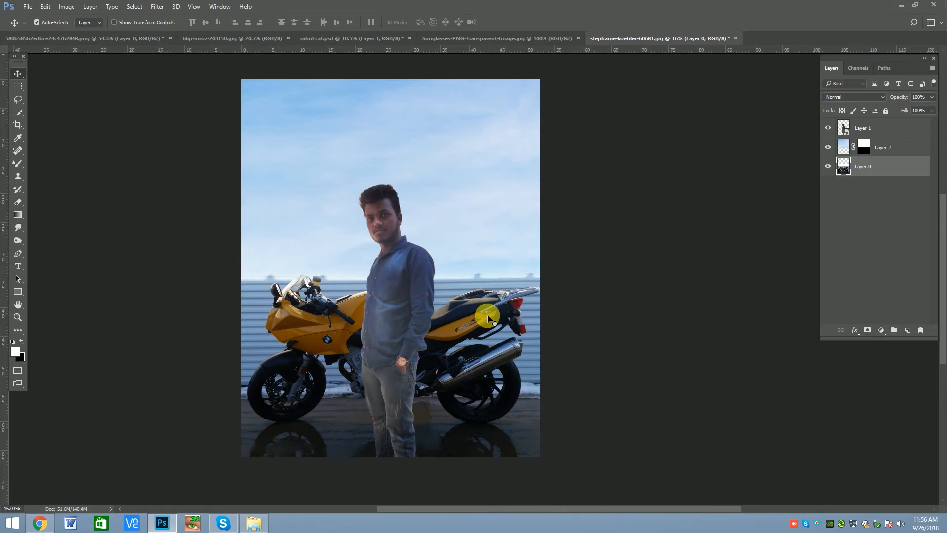
{"action": "scroll", "coordinate": [416, 218], "scroll_direction": "down", "scroll_amount": 1}
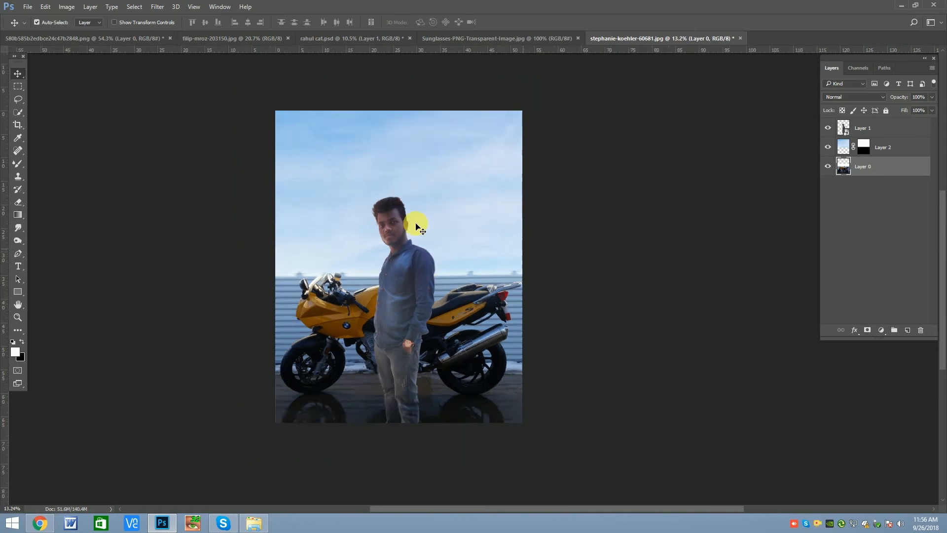
{"action": "scroll", "coordinate": [391, 238], "scroll_direction": "up", "scroll_amount": 3}
Add a Color Balance adjustment layer above the man's layer and warm the midtones with Cyan–Red at +18
{"action": "left_click", "coordinate": [393, 216]}
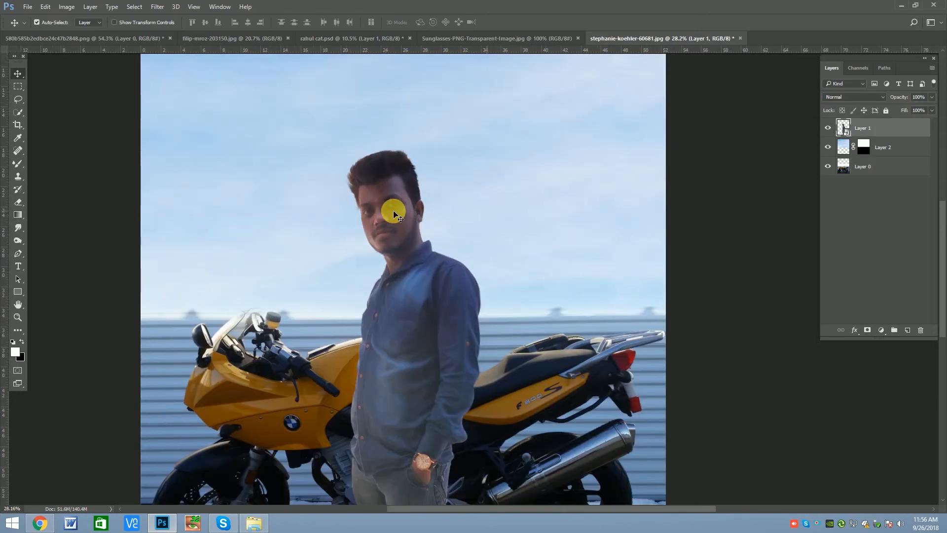
{"action": "scroll", "coordinate": [397, 231], "scroll_direction": "down", "scroll_amount": 1}
{"action": "scroll", "coordinate": [401, 227], "scroll_direction": "down", "scroll_amount": 1}
{"action": "scroll", "coordinate": [401, 226], "scroll_direction": "up", "scroll_amount": 1}
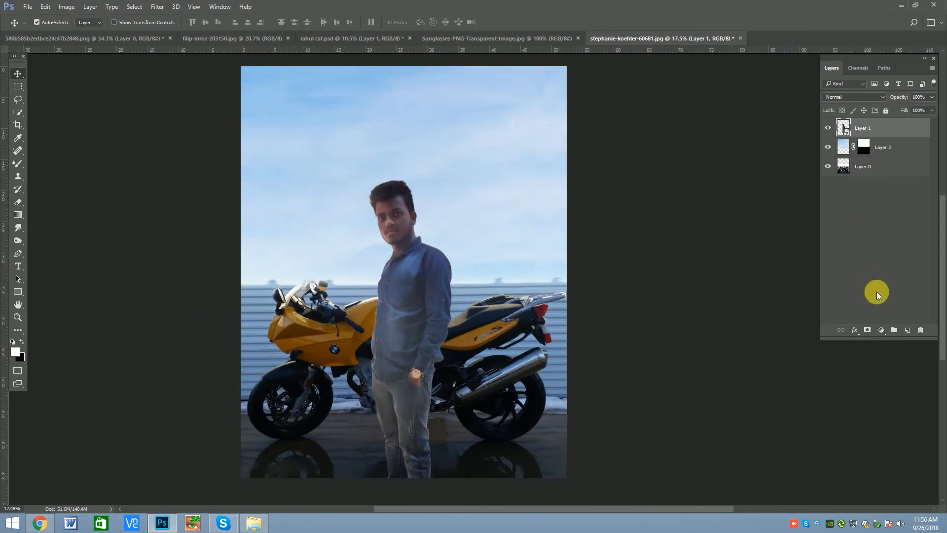
{"action": "left_click", "coordinate": [881, 329]}
{"action": "left_click", "coordinate": [880, 220]}
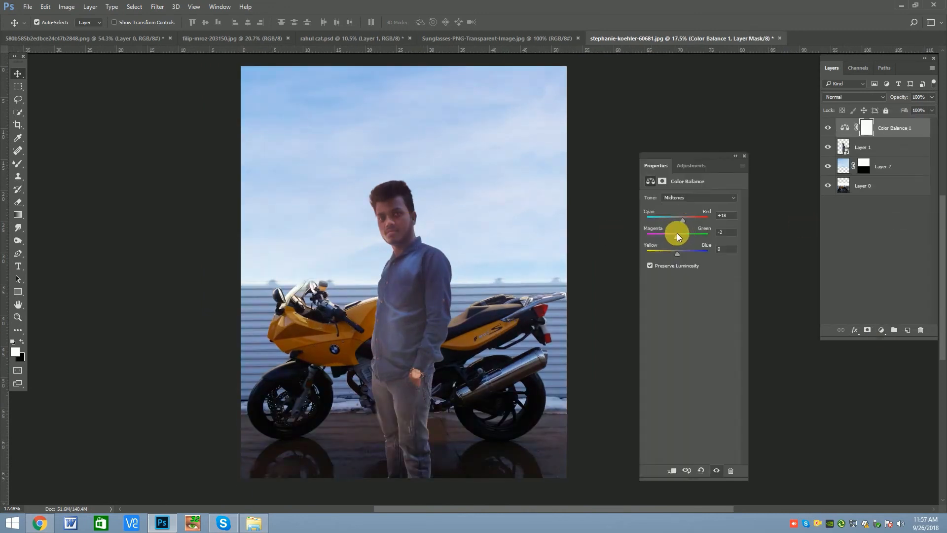
{"action": "mouse_move", "coordinate": [677, 236]}
{"action": "left_mouse_down"}
{"action": "mouse_move", "coordinate": [673, 253]}
{"action": "mouse_move", "coordinate": [691, 220]}
{"action": "mouse_move", "coordinate": [676, 235]}
{"action": "mouse_move", "coordinate": [679, 251]}
{"action": "left_mouse_up"}
{"action": "left_click", "coordinate": [744, 156]}
Open the sky layer in Camera Raw and set Highlights, Shadows and Whites to -100, Blacks -33, Clarity +14 and Temperature +10
{"action": "left_click", "coordinate": [466, 102]}
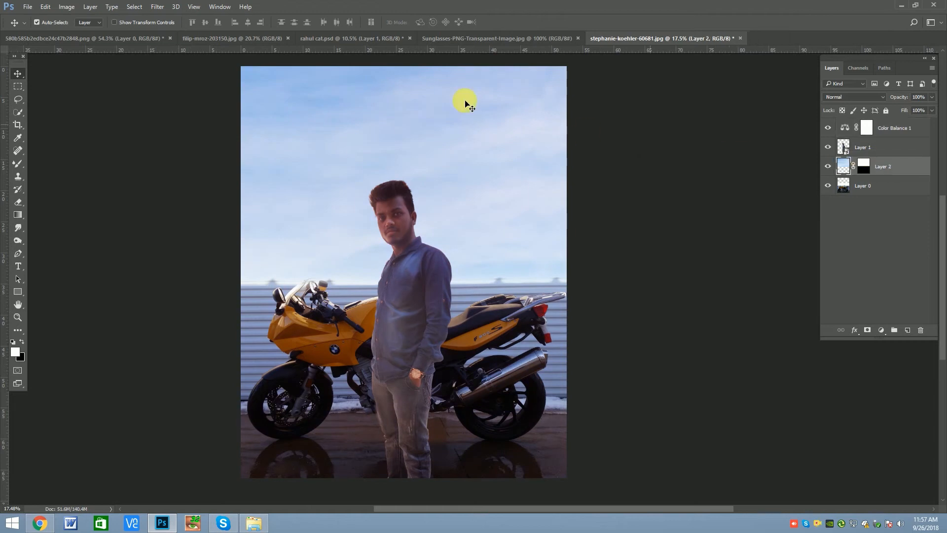
{"action": "left_click", "coordinate": [157, 6]}
{"action": "left_click", "coordinate": [180, 62]}
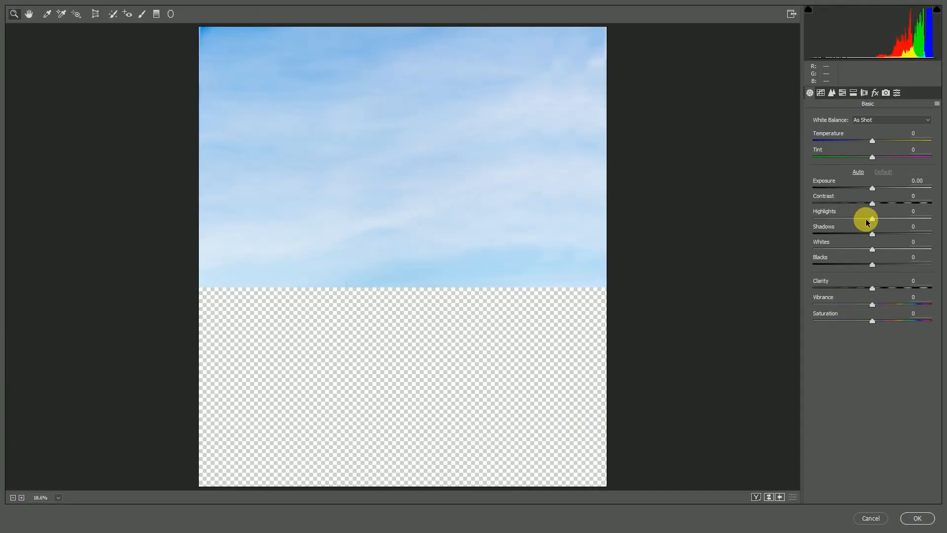
{"action": "left_click_drag", "start_coordinate": [868, 222], "coordinate": [759, 220]}
{"action": "left_click_drag", "start_coordinate": [867, 236], "coordinate": [724, 238]}
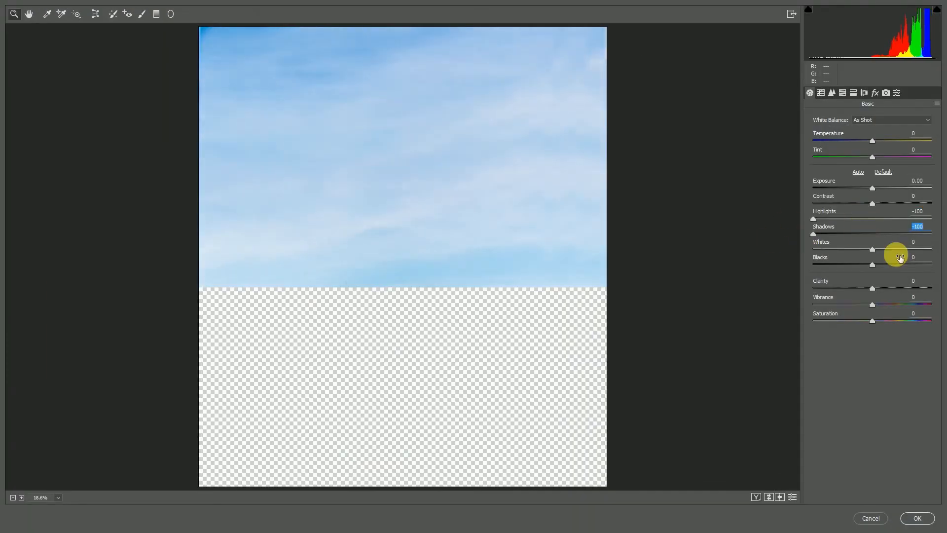
{"action": "left_click_drag", "start_coordinate": [870, 252], "coordinate": [773, 253]}
{"action": "left_click_drag", "start_coordinate": [892, 264], "coordinate": [880, 288]}
{"action": "left_click_drag", "start_coordinate": [883, 142], "coordinate": [879, 145]}
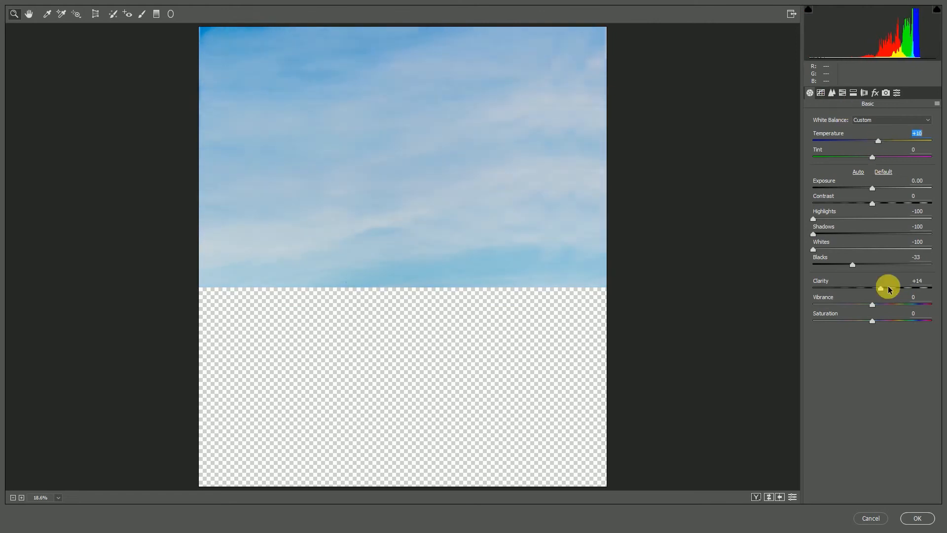
Shift the sky's oranges toward red and adjust its blues in the HSL settings, and apply the Camera Raw edit
{"action": "left_click", "coordinate": [832, 94]}
{"action": "left_click_drag", "start_coordinate": [888, 252], "coordinate": [875, 251]}
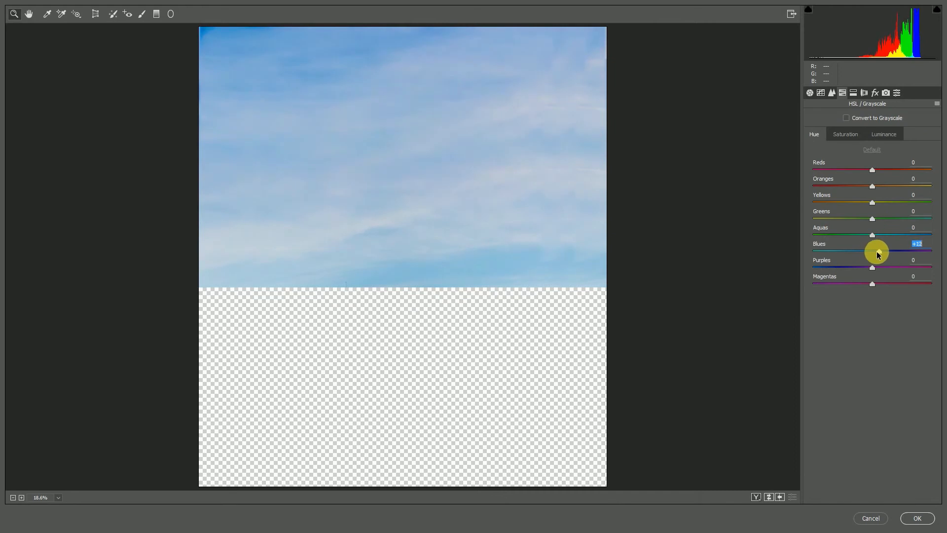
{"action": "left_click_drag", "start_coordinate": [887, 186], "coordinate": [805, 186]}
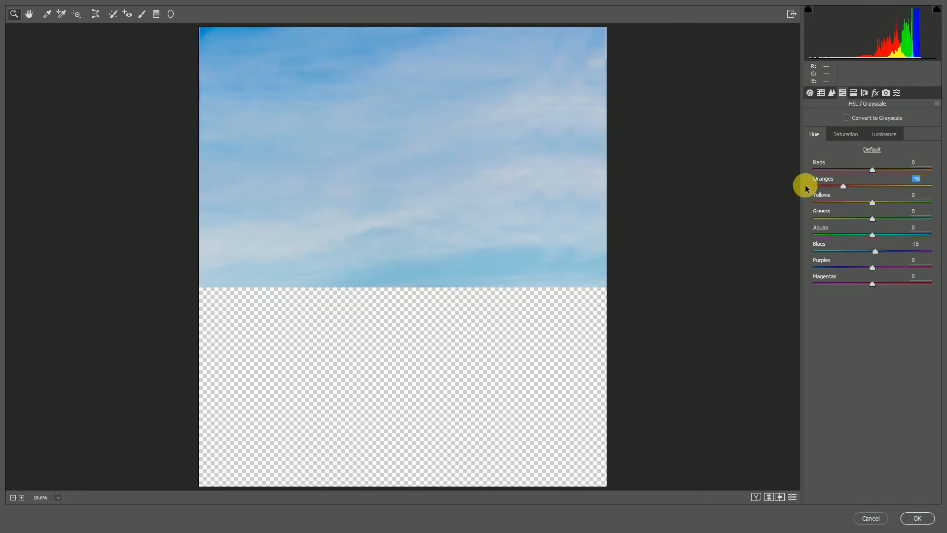
{"action": "mouse_move", "coordinate": [871, 250]}
{"action": "left_mouse_down"}
{"action": "mouse_move", "coordinate": [832, 247]}
{"action": "mouse_move", "coordinate": [889, 253]}
{"action": "left_mouse_up"}
{"action": "left_click", "coordinate": [911, 524]}
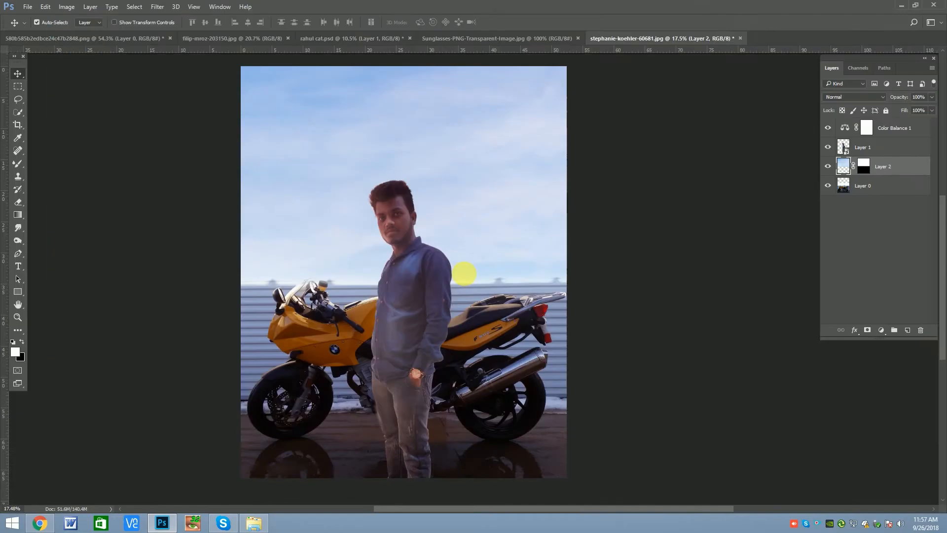
Stretch the sky layer's lower edge slightly downward over the fence top with Free Transform
{"action": "scroll", "coordinate": [394, 213], "scroll_direction": "down", "scroll_amount": 1}
{"action": "scroll", "coordinate": [477, 189], "scroll_direction": "up", "scroll_amount": 1}
{"action": "scroll", "coordinate": [410, 189], "scroll_direction": "down", "scroll_amount": 2}
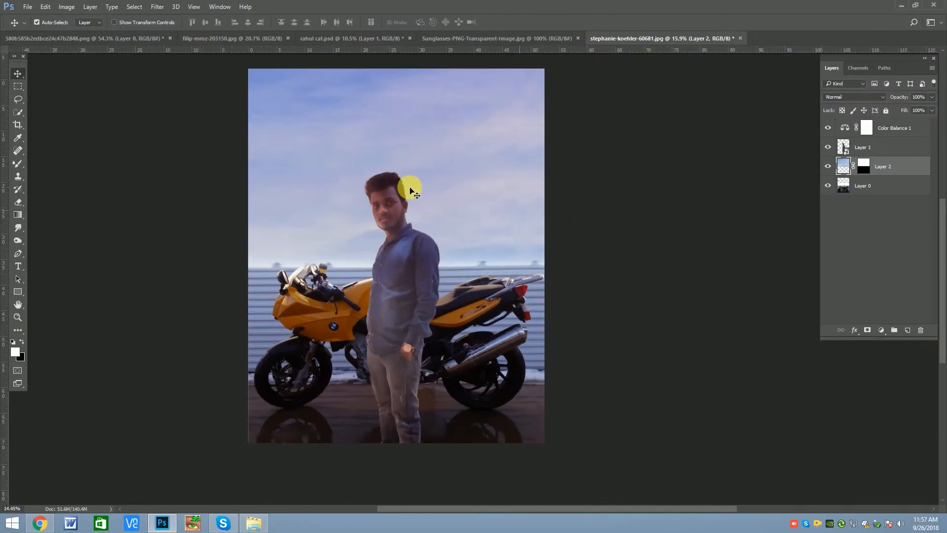
{"action": "key", "text": "ctrl+t"}
{"action": "left_click_drag", "start_coordinate": [398, 272], "coordinate": [398, 280]}
{"action": "key", "text": "Return"}
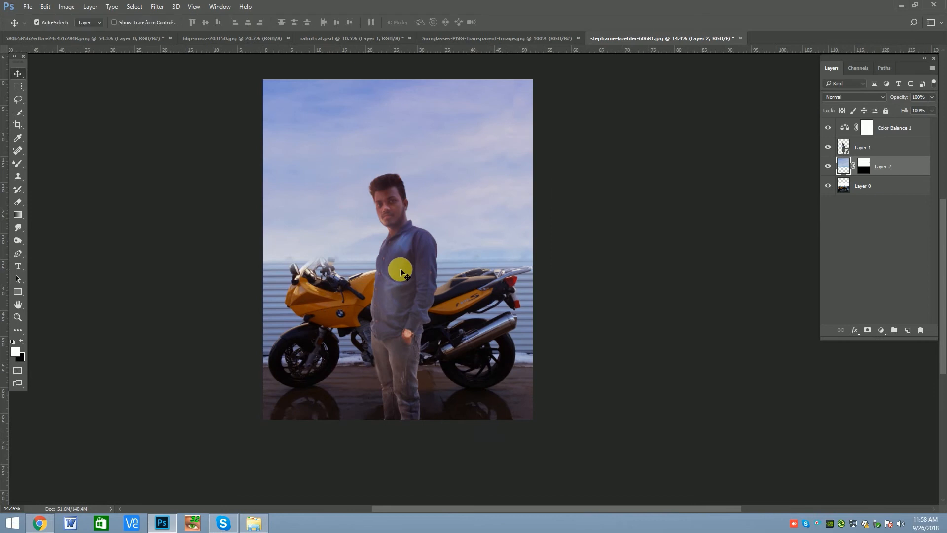
Erase the sky haze covering the motorcycle's windshield and handlebar with the Eraser at size 500
{"action": "scroll", "coordinate": [400, 271], "scroll_direction": "up", "scroll_amount": 2}
{"action": "left_click", "coordinate": [18, 202]}
{"action": "scroll", "coordinate": [263, 263], "scroll_direction": "up", "scroll_amount": 1}
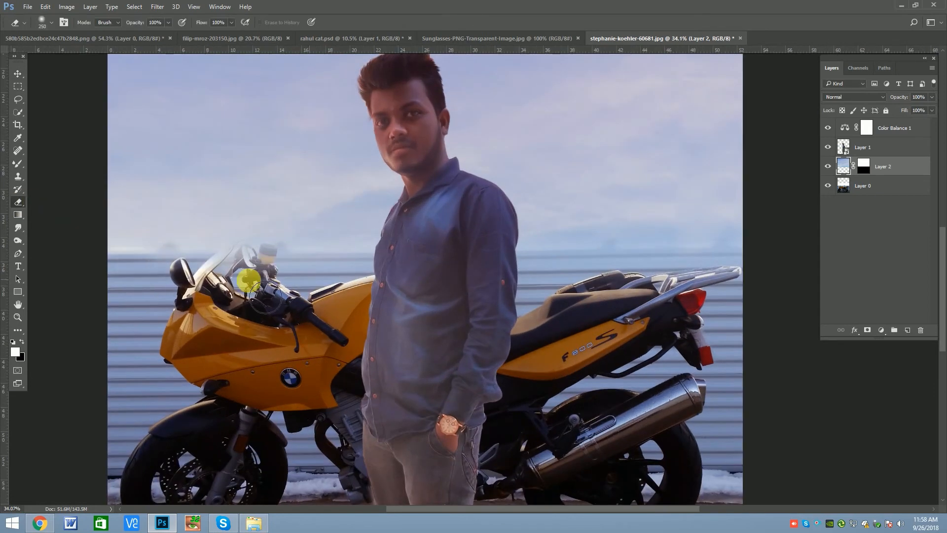
{"action": "key", "text": "bracketright"}
{"action": "key", "text": "bracketright"}
{"action": "key", "text": "bracketright"}
{"action": "scroll", "coordinate": [308, 270], "scroll_direction": "down", "scroll_amount": 1}
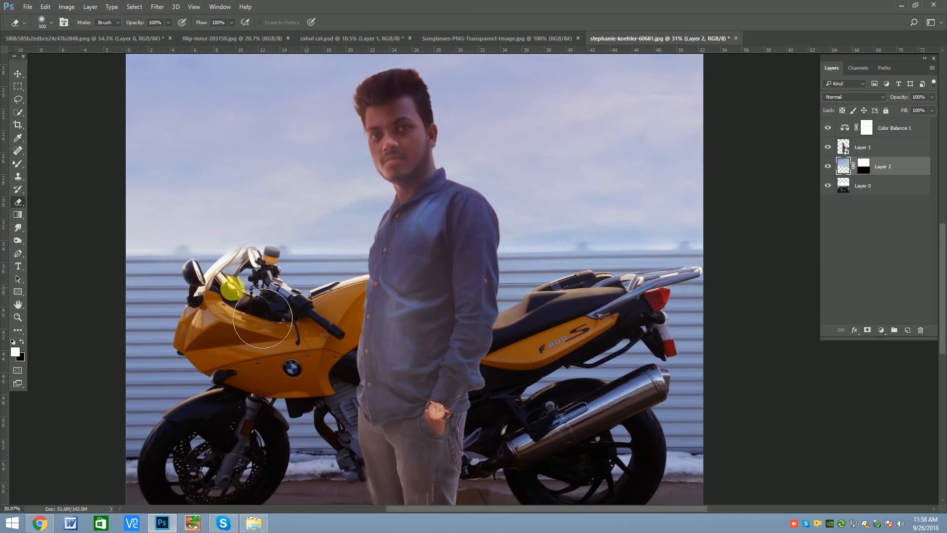
Set the Eraser opacity to 15% and lightly soften the sky's lower edge along the fence near the windshield
{"action": "left_click", "coordinate": [168, 25]}
{"action": "left_click", "coordinate": [128, 35]}
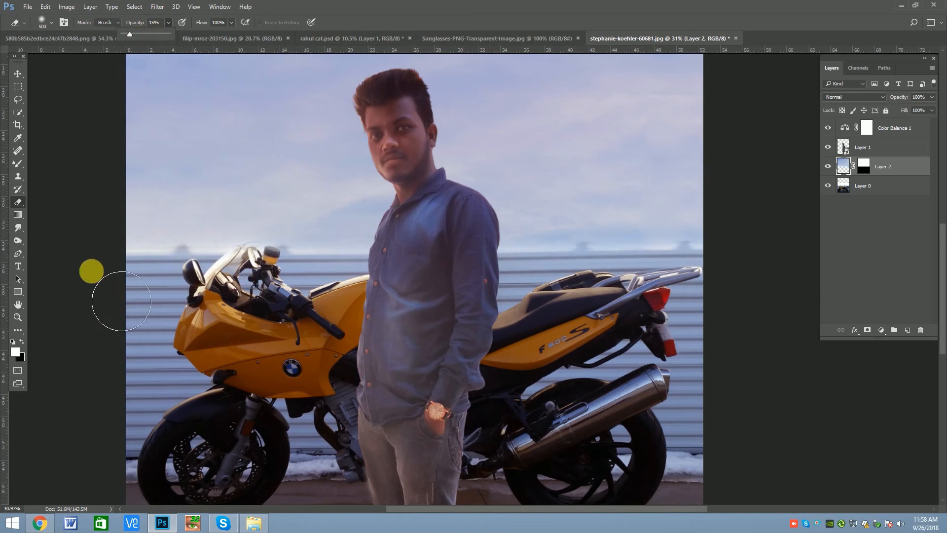
{"action": "left_click", "coordinate": [90, 271]}
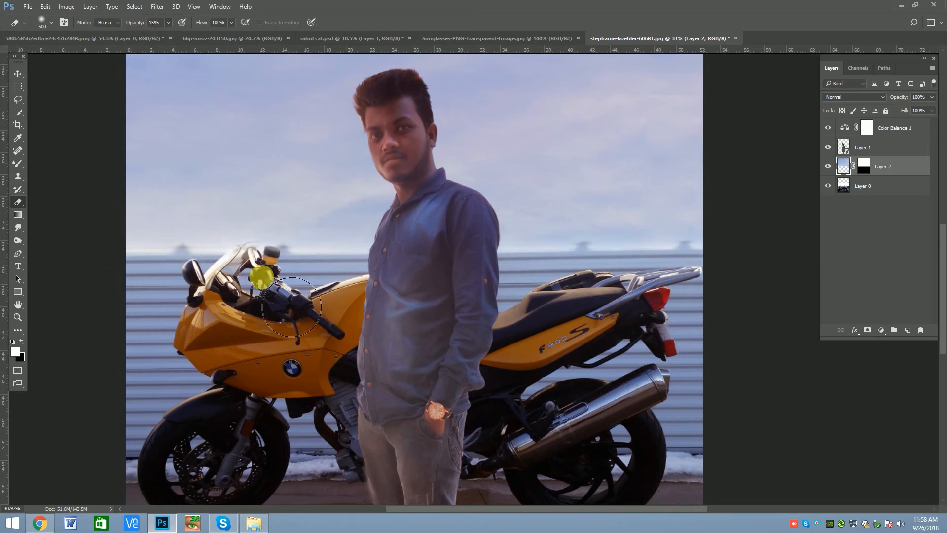
Stretch the sky layer to about 102% height with Free Transform to refine its overlap with the fence
{"action": "left_click", "coordinate": [18, 73]}
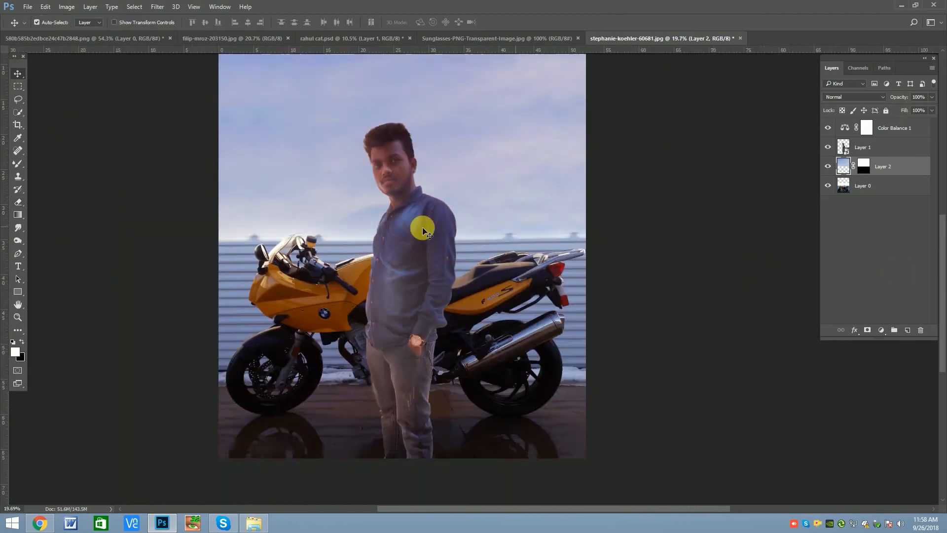
{"action": "scroll", "coordinate": [423, 224], "scroll_direction": "down", "scroll_amount": 5}
{"action": "scroll", "coordinate": [462, 157], "scroll_direction": "up", "scroll_amount": 1}
{"action": "key", "text": "ctrl+t"}
{"action": "left_click_drag", "start_coordinate": [408, 266], "coordinate": [407, 271]}
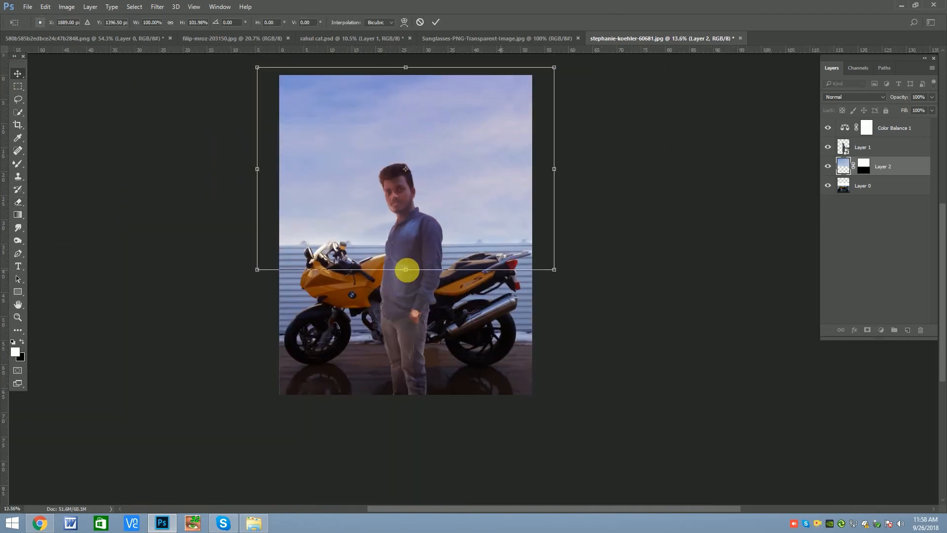
{"action": "key", "text": "Return"}
{"action": "scroll", "coordinate": [411, 263], "scroll_direction": "down", "scroll_amount": 1}
{"action": "scroll", "coordinate": [395, 211], "scroll_direction": "up", "scroll_amount": 3}
{"action": "scroll", "coordinate": [393, 211], "scroll_direction": "down", "scroll_amount": 1}
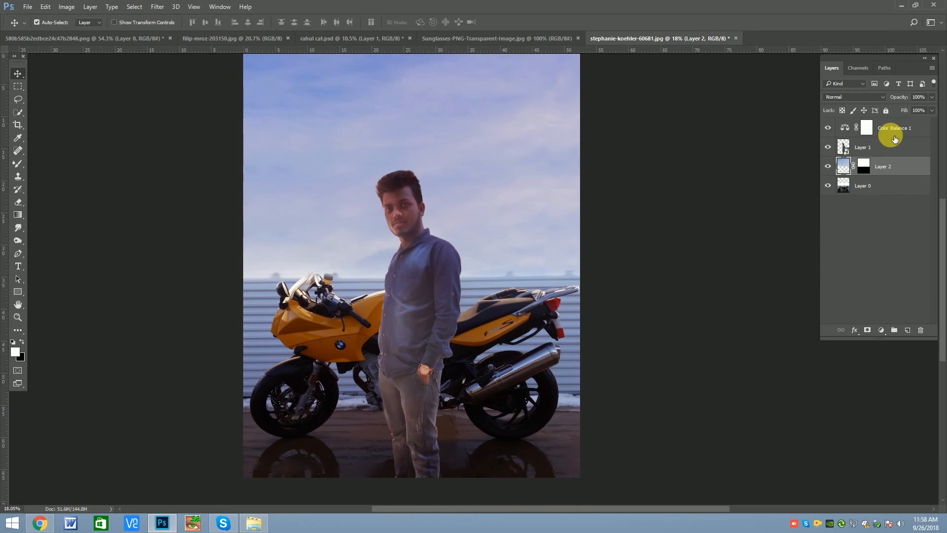
Copy the front-facing sunglasses from their PNG document into the composite above the Color Balance layer and place them over the man's eyes
{"action": "left_click", "coordinate": [835, 127]}
{"action": "scroll", "coordinate": [427, 207], "scroll_direction": "down", "scroll_amount": 1}
{"action": "scroll", "coordinate": [397, 235], "scroll_direction": "up", "scroll_amount": 4}
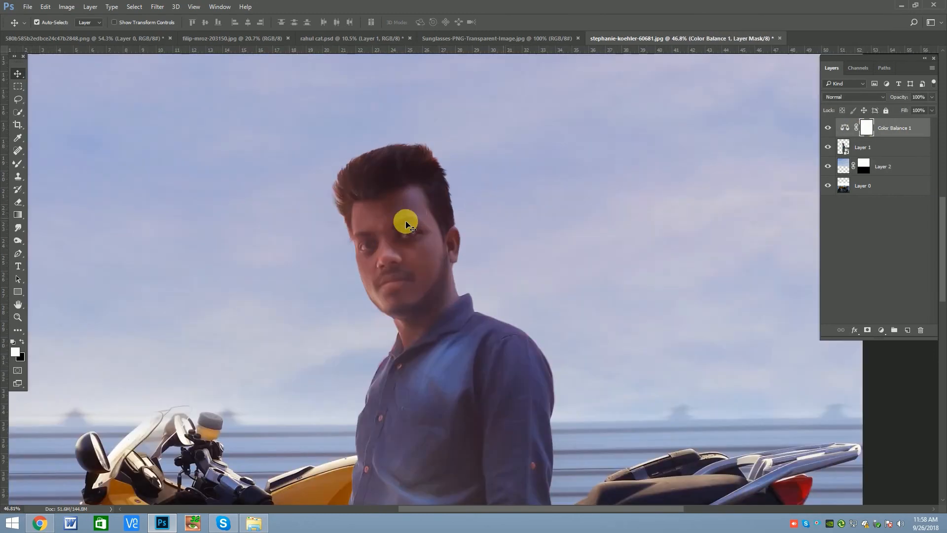
{"action": "scroll", "coordinate": [403, 220], "scroll_direction": "down", "scroll_amount": 1}
{"action": "left_click", "coordinate": [482, 39]}
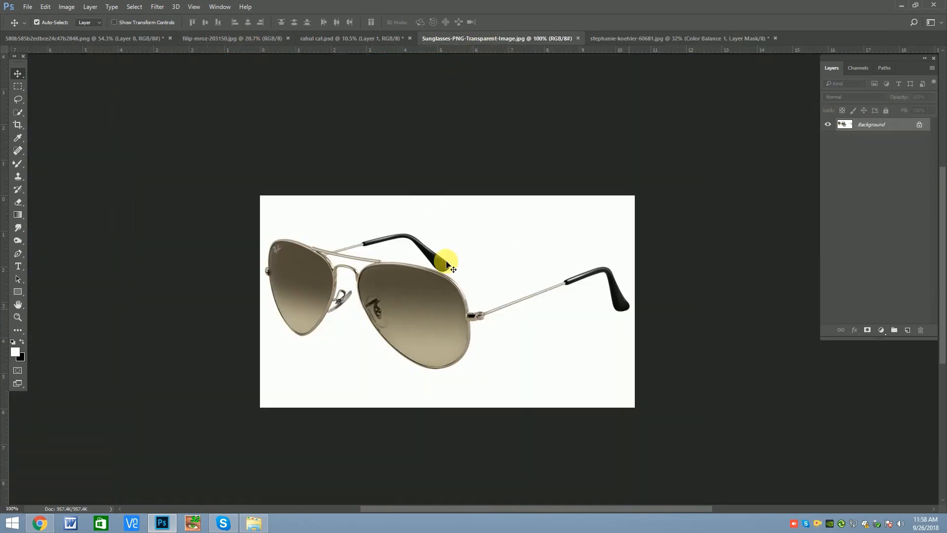
{"action": "left_click", "coordinate": [370, 38]}
{"action": "left_click", "coordinate": [255, 38]}
{"action": "left_click", "coordinate": [87, 38]}
{"action": "left_click_drag", "start_coordinate": [338, 158], "coordinate": [602, 57]}
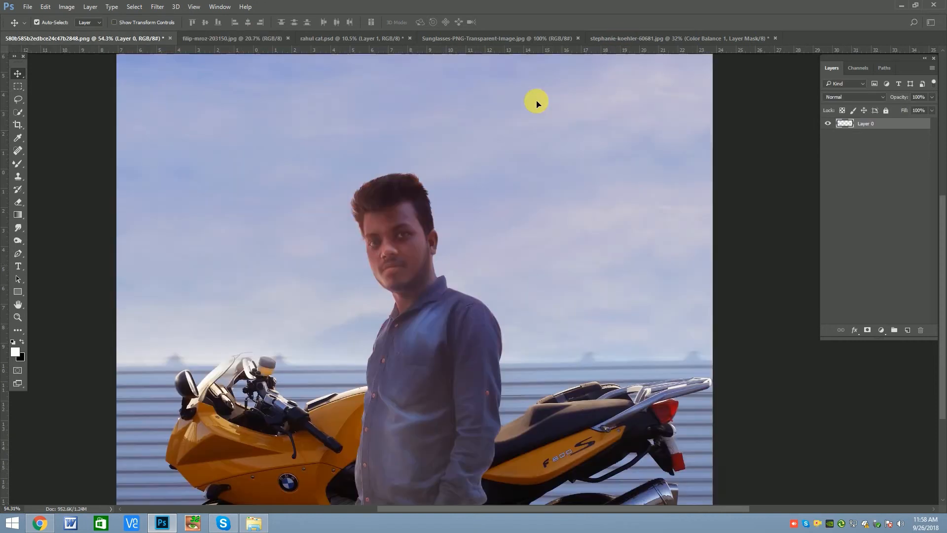
{"action": "left_click_drag", "start_coordinate": [537, 103], "coordinate": [420, 224]}
{"action": "left_click_drag", "start_coordinate": [430, 240], "coordinate": [421, 243]}
Scale down and rotate the sunglasses to follow the width and tilt of the man's face
{"action": "key", "text": "ctrl+t"}
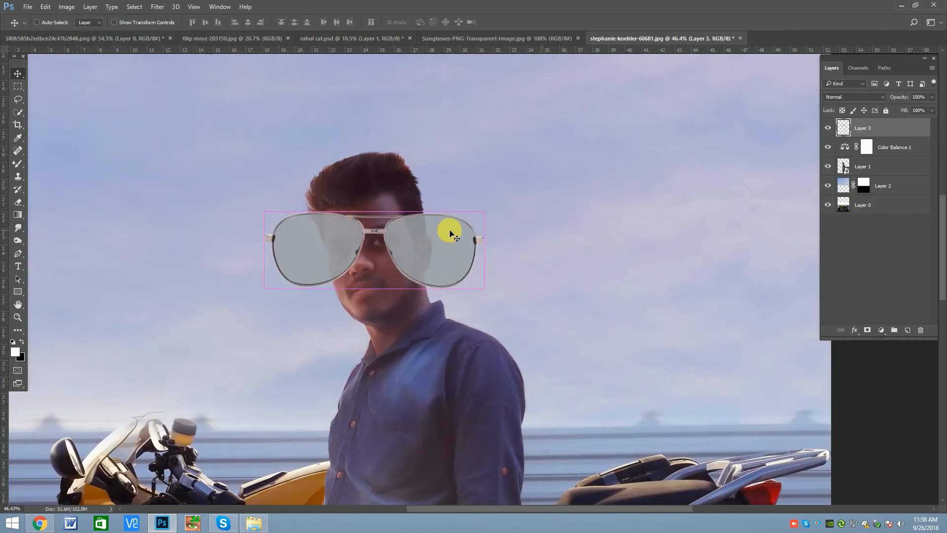
{"action": "left_click_drag", "start_coordinate": [650, 286], "coordinate": [644, 241]}
{"action": "left_click_drag", "start_coordinate": [478, 195], "coordinate": [432, 232]}
{"action": "left_click_drag", "start_coordinate": [403, 242], "coordinate": [389, 242]}
{"action": "key", "text": "Return"}
Reduce the sunglasses slightly further with Free Transform so they fit between the temples
{"action": "scroll", "coordinate": [427, 237], "scroll_direction": "up", "scroll_amount": 2}
{"action": "key", "text": "ctrl+t"}
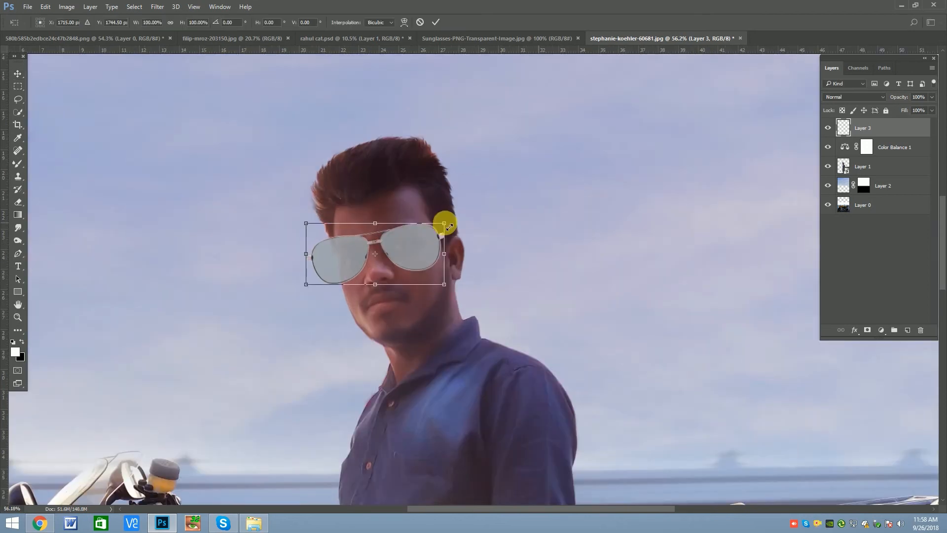
{"action": "left_click_drag", "start_coordinate": [445, 222], "coordinate": [434, 235]}
{"action": "key", "text": "Return"}
{"action": "scroll", "coordinate": [414, 285], "scroll_direction": "down", "scroll_amount": 2}
{"action": "scroll", "coordinate": [419, 276], "scroll_direction": "down", "scroll_amount": 2}
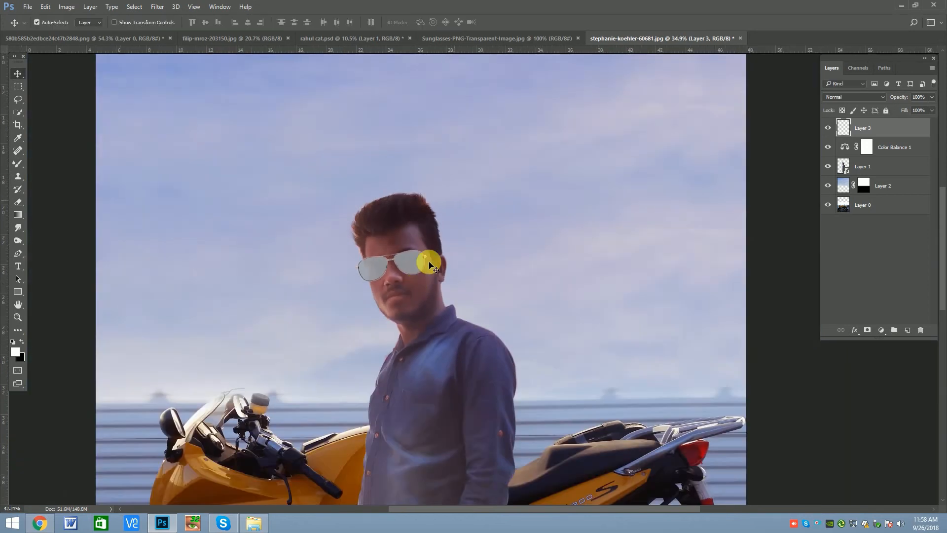
Warp the corners of the sunglasses outward so both lenses follow the perspective of the face
{"action": "scroll", "coordinate": [397, 261], "scroll_direction": "up", "scroll_amount": 3}
{"action": "key", "text": "ctrl+t"}
{"action": "right_click", "coordinate": [402, 261]}
{"action": "left_click", "coordinate": [427, 335]}
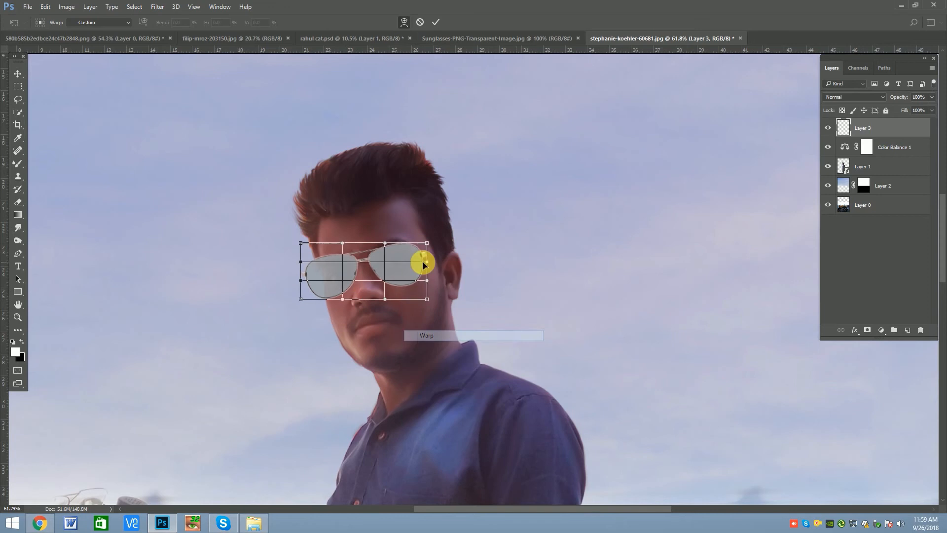
{"action": "left_click_drag", "start_coordinate": [426, 242], "coordinate": [430, 238]}
{"action": "left_click_drag", "start_coordinate": [430, 298], "coordinate": [437, 297]}
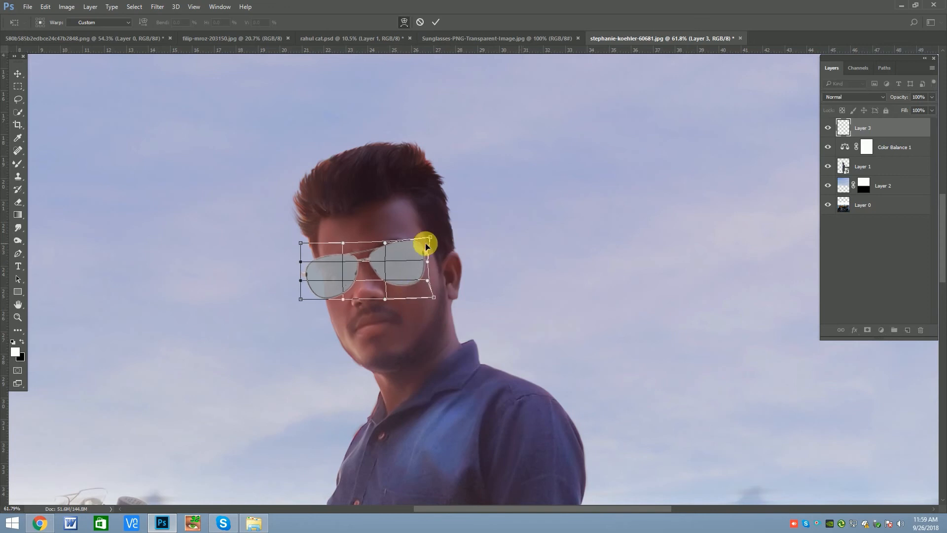
{"action": "left_click_drag", "start_coordinate": [327, 259], "coordinate": [312, 253]}
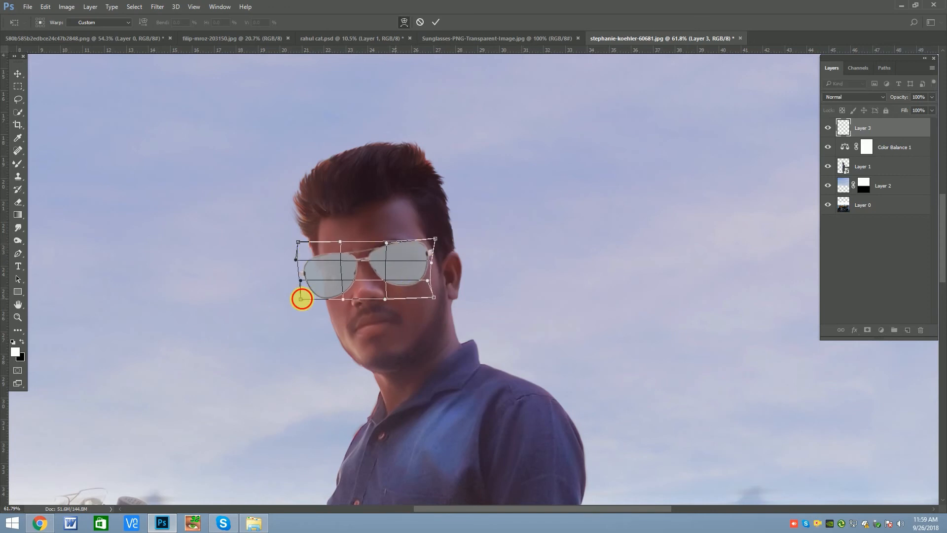
{"action": "left_click_drag", "start_coordinate": [301, 298], "coordinate": [307, 308]}
{"action": "key", "text": "Return"}
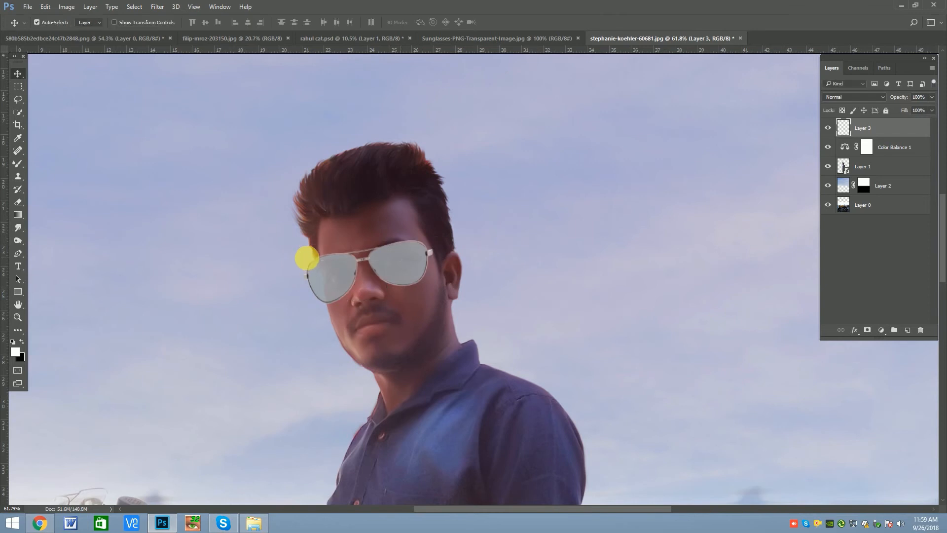
Warp the sunglasses again, raising the corner nearest the ear and shifting the bridge to fit the nose
{"action": "key", "text": "ctrl+t"}
{"action": "scroll", "coordinate": [354, 254], "scroll_direction": "up", "scroll_amount": 1}
{"action": "right_click", "coordinate": [413, 254]}
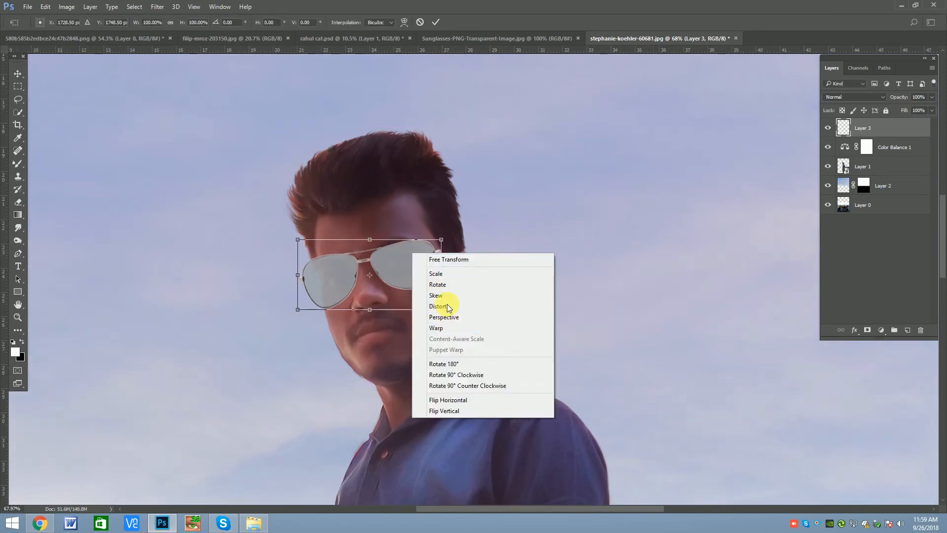
{"action": "left_click", "coordinate": [435, 328]}
{"action": "left_click_drag", "start_coordinate": [432, 239], "coordinate": [437, 219]}
{"action": "scroll", "coordinate": [426, 225], "scroll_direction": "up", "scroll_amount": 2}
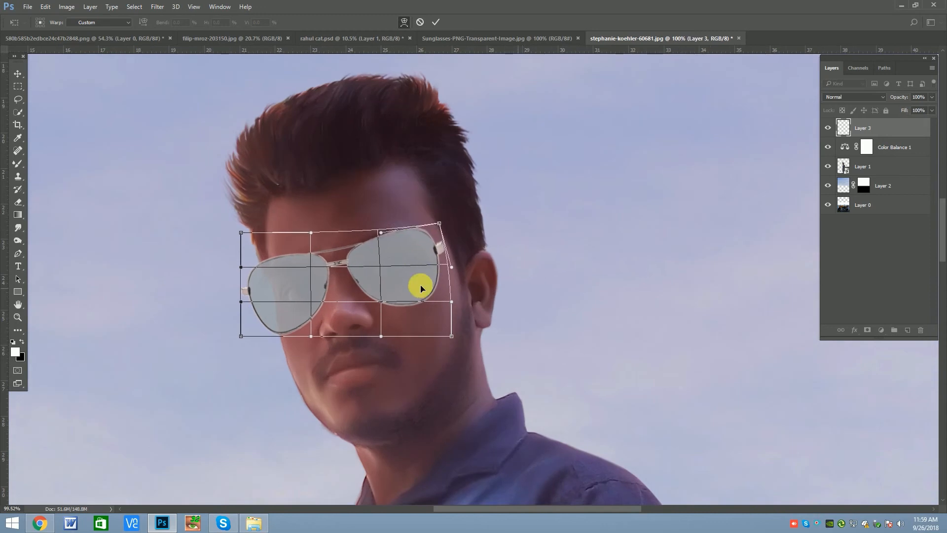
{"action": "left_click_drag", "start_coordinate": [421, 283], "coordinate": [328, 250]}
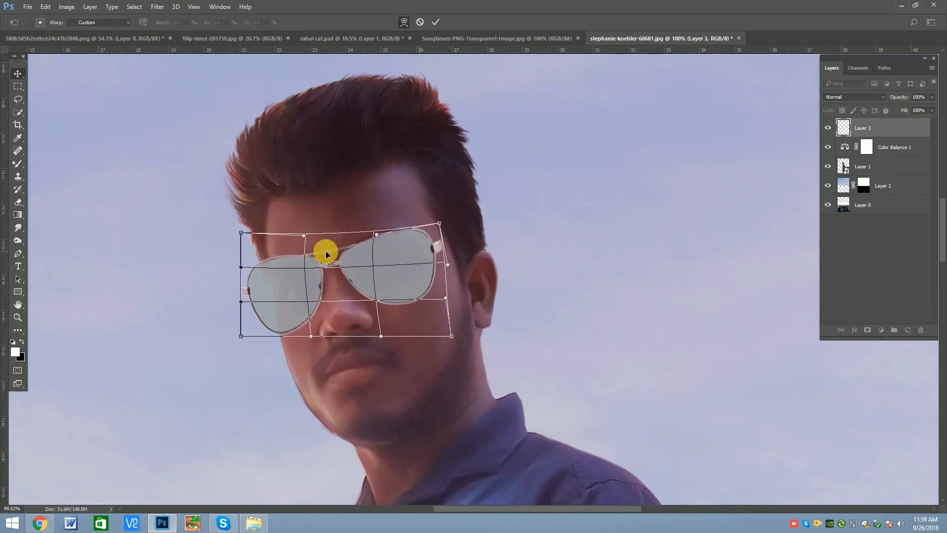
{"action": "key", "text": "Return"}
{"action": "scroll", "coordinate": [326, 250], "scroll_direction": "down", "scroll_amount": 3}
{"action": "scroll", "coordinate": [370, 290], "scroll_direction": "up", "scroll_amount": 2}
{"action": "scroll", "coordinate": [312, 302], "scroll_direction": "up", "scroll_amount": 3}
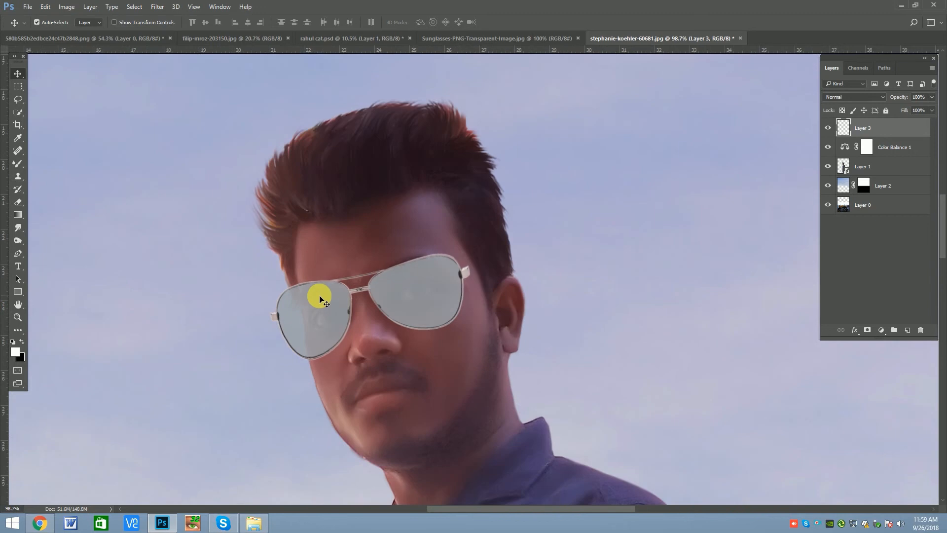
{"action": "key", "text": "m"}
{"action": "left_click_drag", "start_coordinate": [222, 256], "coordinate": [362, 382]}
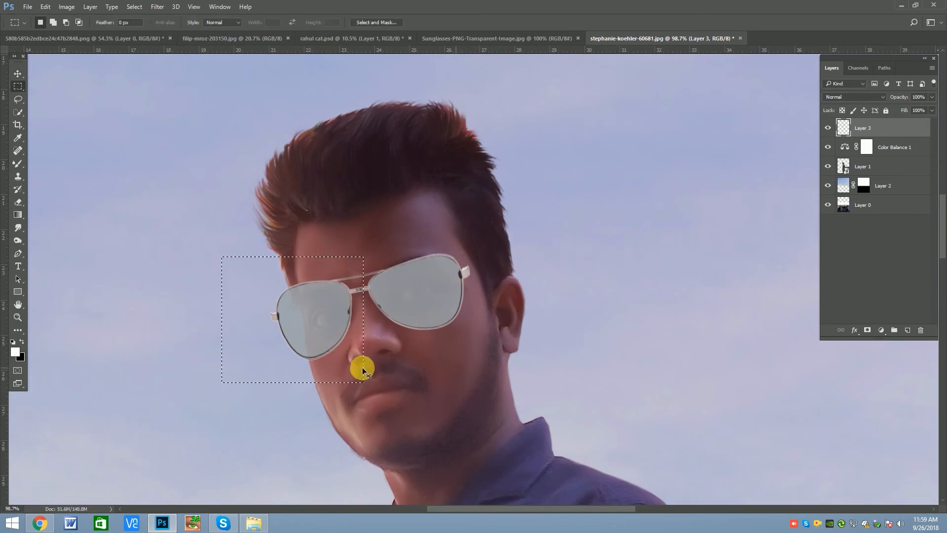
{"action": "key", "text": "ctrl+d"}
Trace a closed Pen path around the sunglasses lens farther from the ear and convert it to a selection on Layer 3
{"action": "key", "text": "p"}
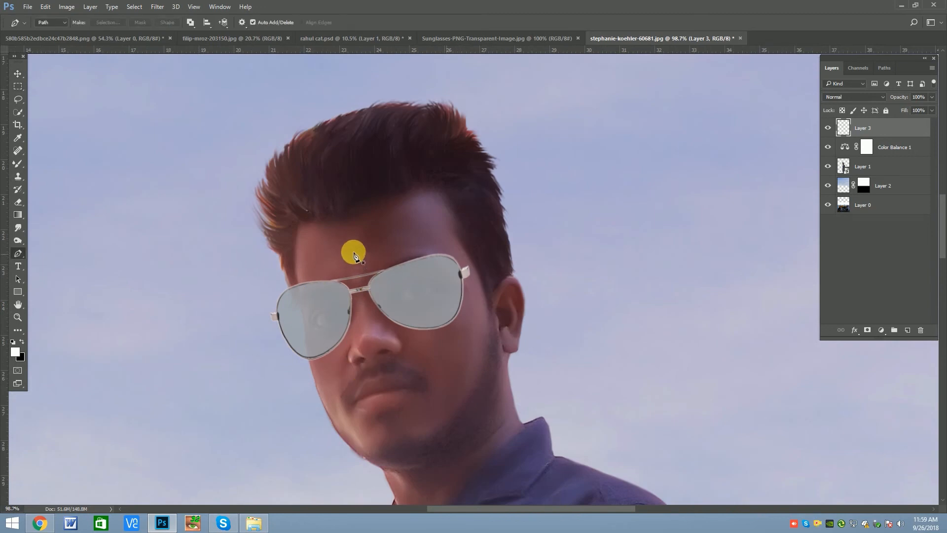
{"action": "left_click", "coordinate": [353, 252]}
{"action": "left_click", "coordinate": [339, 386]}
{"action": "left_click", "coordinate": [265, 368]}
{"action": "left_click_drag", "start_coordinate": [255, 269], "coordinate": [278, 255]}
{"action": "left_click", "coordinate": [877, 166]}
{"action": "left_click", "coordinate": [872, 131]}
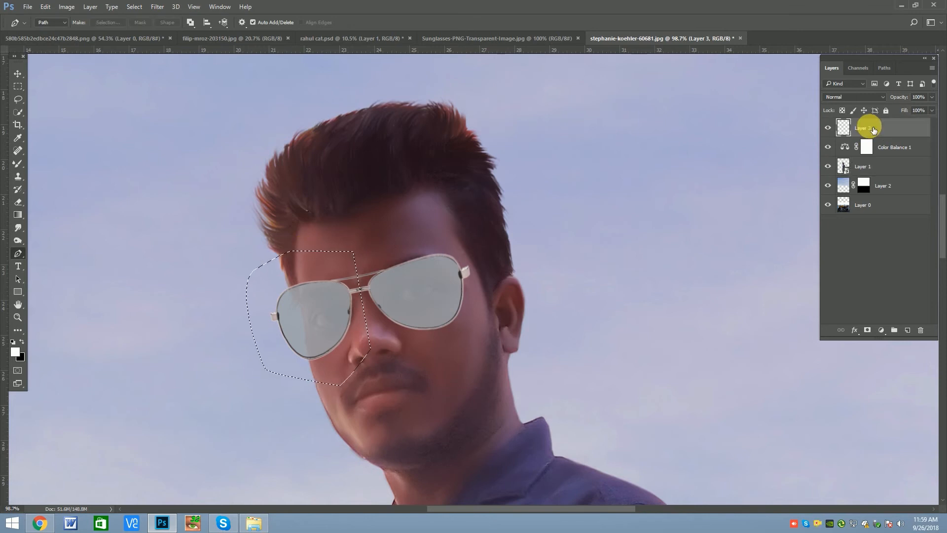
Try to copy the selected lens to its own layer
{"action": "right_click", "coordinate": [290, 317]}
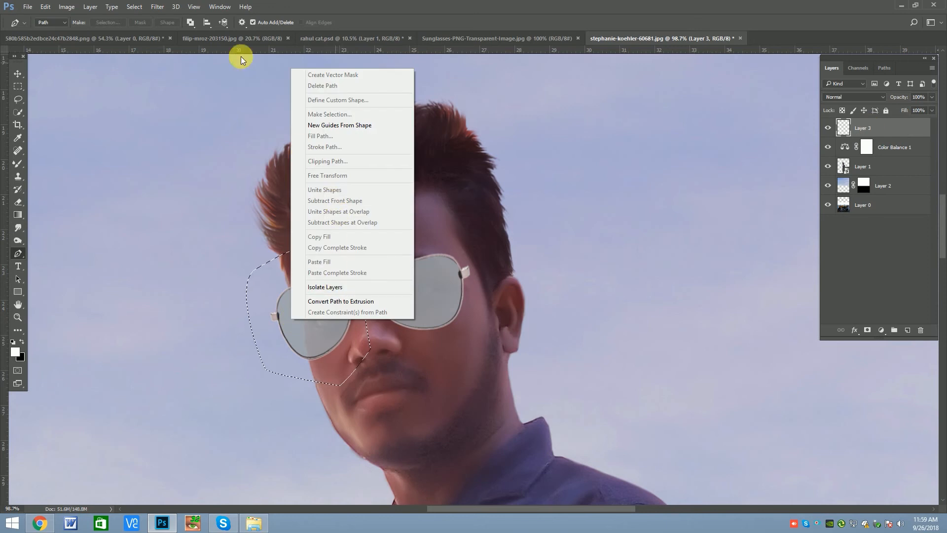
{"action": "left_click", "coordinate": [332, 3]}
{"action": "key", "text": "ctrl+j"}
{"action": "key", "text": "v"}
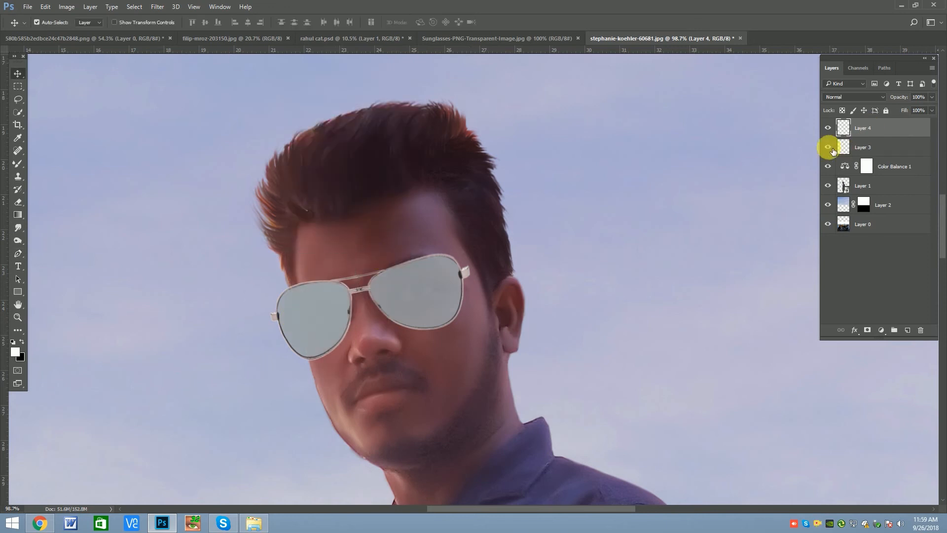
{"action": "left_click", "coordinate": [418, 288]}
{"action": "key", "text": "ctrl+z"}
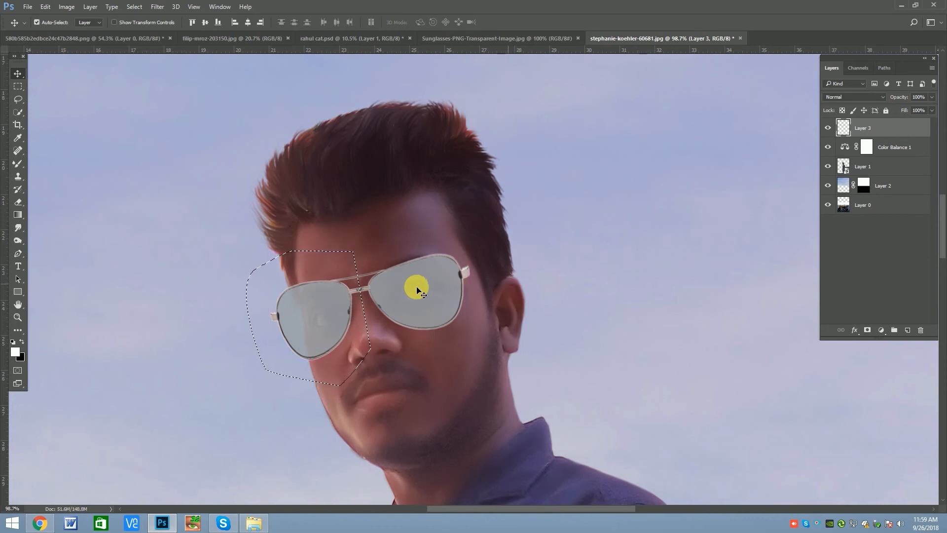
Duplicate the selected lens over the one nearer the ear, flip it horizontally and rotate it to follow the face's tilt
{"action": "key", "text": "ctrl+d"}
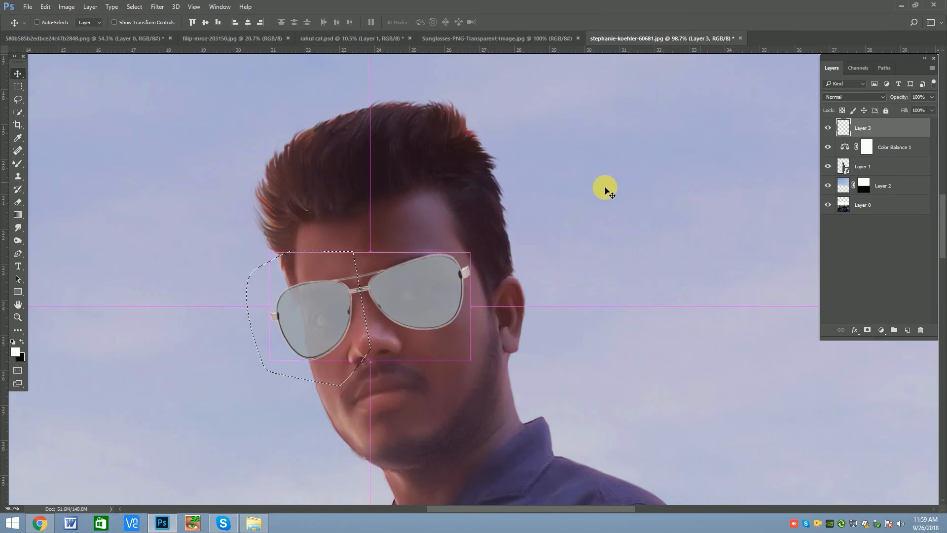
{"action": "left_click_drag", "start_coordinate": [329, 314], "coordinate": [392, 303]}
{"action": "key", "text": "ctrl+t"}
{"action": "right_click", "coordinate": [392, 304]}
{"action": "left_click", "coordinate": [429, 449]}
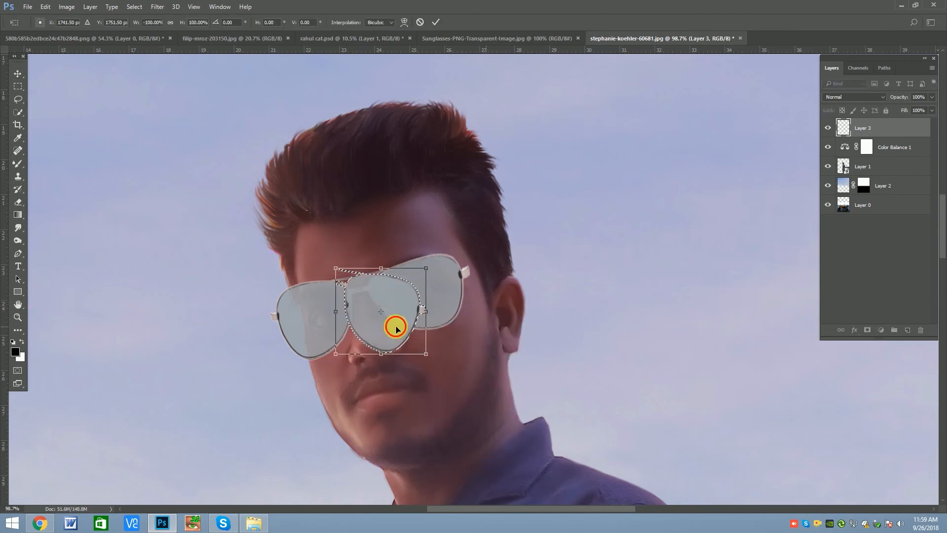
{"action": "left_click_drag", "start_coordinate": [522, 343], "coordinate": [519, 279]}
{"action": "left_click_drag", "start_coordinate": [403, 289], "coordinate": [429, 283]}
{"action": "key", "text": "Return"}
{"action": "key", "text": "ctrl+d"}
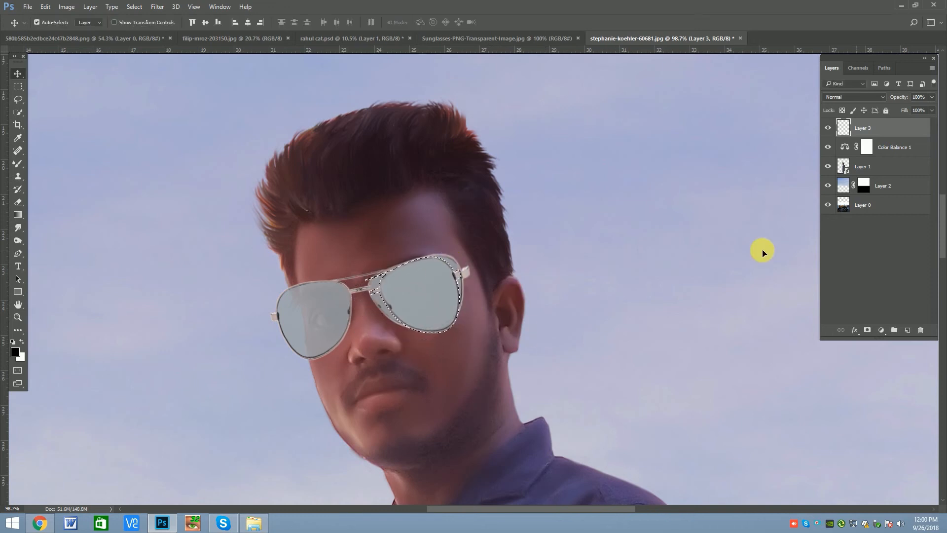
Rotate the mirrored lens slightly further and move it so its inner edge meets the bridge
{"action": "left_click", "coordinate": [828, 128]}
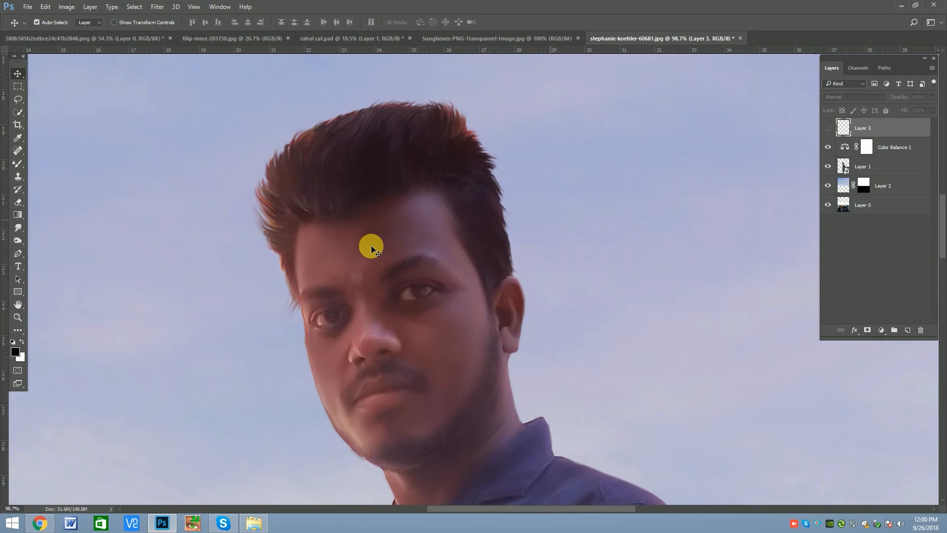
{"action": "left_click", "coordinate": [828, 128]}
{"action": "key", "text": "ctrl+shift+d"}
{"action": "scroll", "coordinate": [402, 274], "scroll_direction": "up", "scroll_amount": 4}
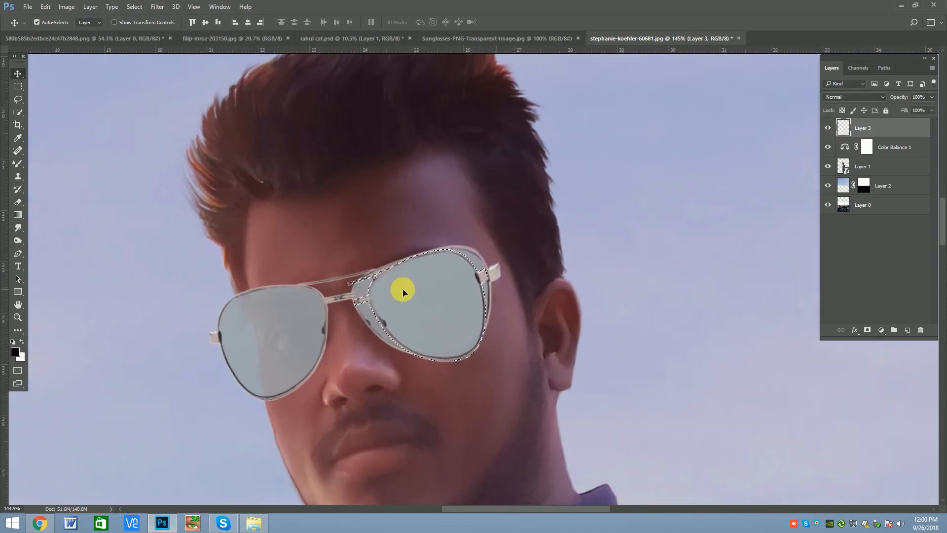
{"action": "key", "text": "ctrl+t"}
{"action": "left_click_drag", "start_coordinate": [552, 291], "coordinate": [540, 294]}
{"action": "left_click_drag", "start_coordinate": [402, 288], "coordinate": [449, 290]}
{"action": "key", "text": "Return"}
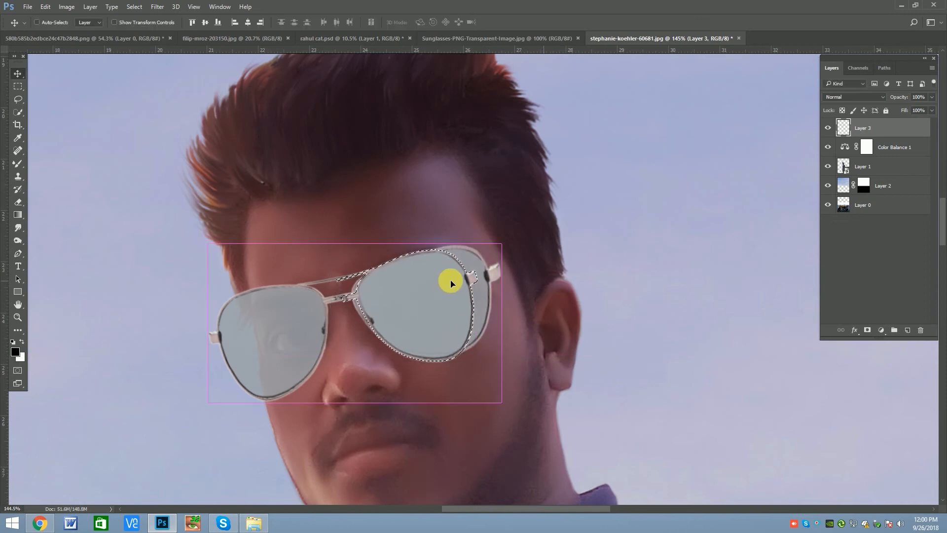
{"action": "key", "text": "ctrl+d"}
{"action": "key", "text": "ctrl+r"}
{"action": "key", "text": "ctrl+t"}
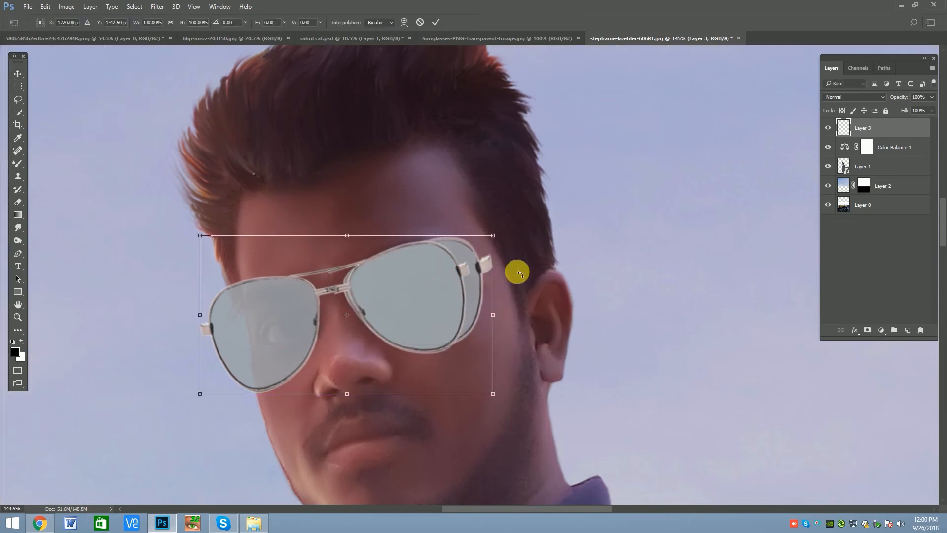
{"action": "key", "text": "Return"}
{"action": "left_click_drag", "start_coordinate": [399, 280], "coordinate": [409, 279]}
{"action": "key", "text": "ctrl+alt+z"}
{"action": "key", "text": "ctrl+alt+z"}
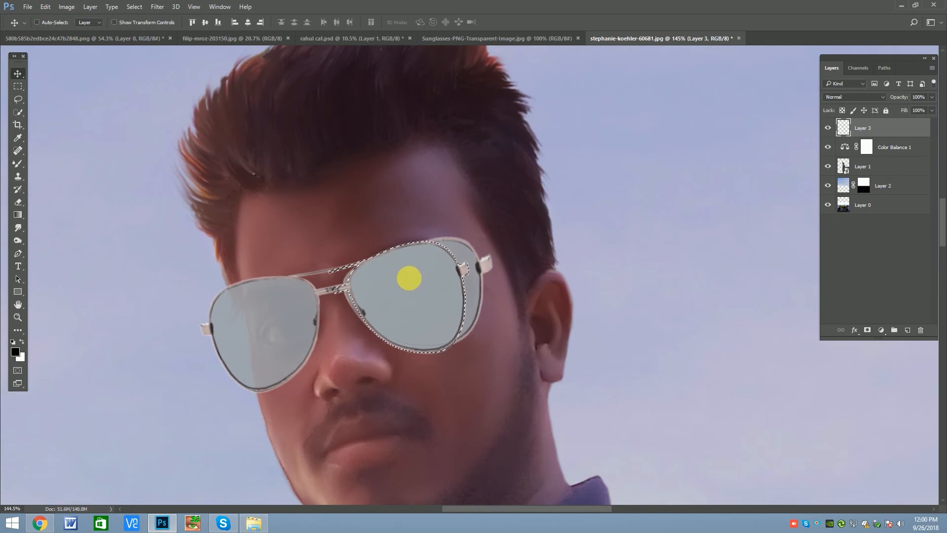
Copy the mirrored lens to a new layer, and delete the Pen-outlined area around the lens nearer the ear from Layer 3
{"action": "key", "text": "ctrl+j"}
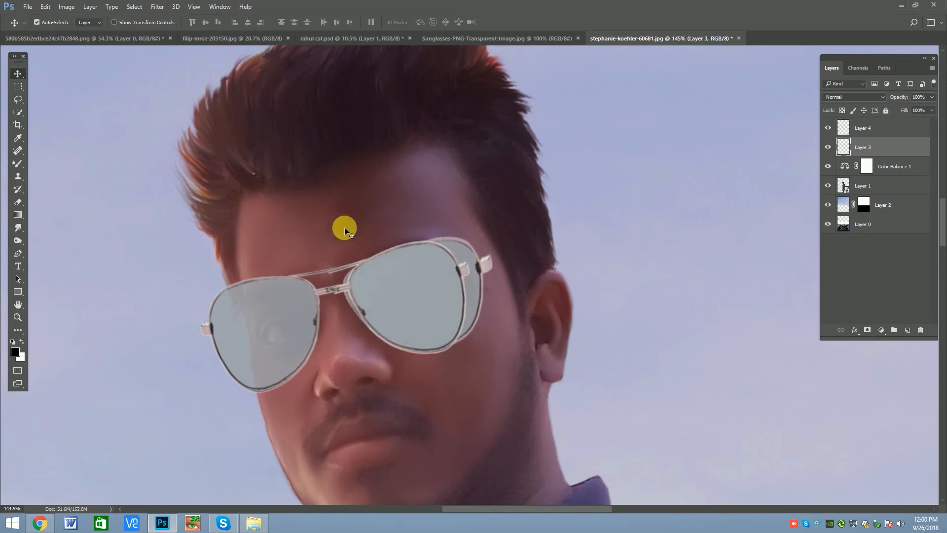
{"action": "key", "text": "p"}
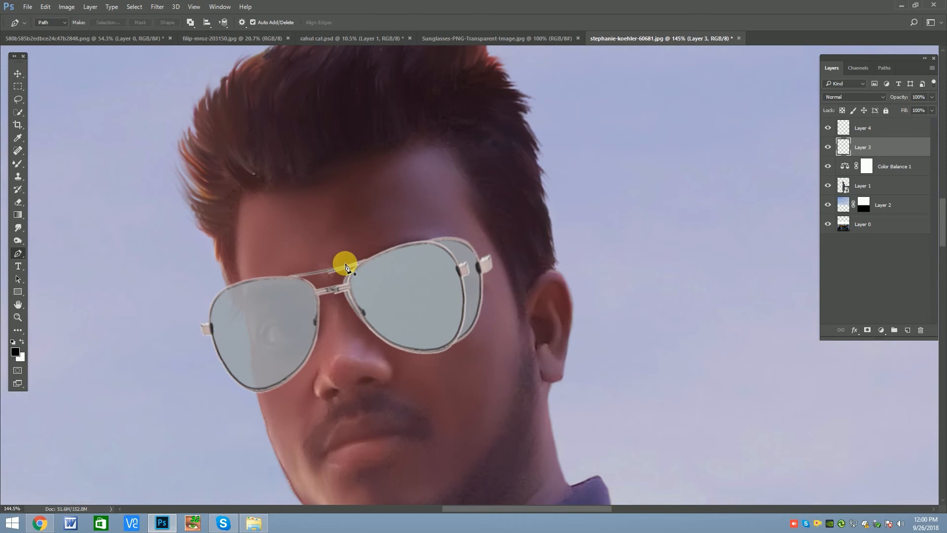
{"action": "left_click", "coordinate": [324, 252]}
{"action": "left_click", "coordinate": [346, 358]}
{"action": "left_click", "coordinate": [413, 393]}
{"action": "left_click", "coordinate": [514, 350]}
{"action": "left_click", "coordinate": [531, 227]}
{"action": "left_click", "coordinate": [403, 203]}
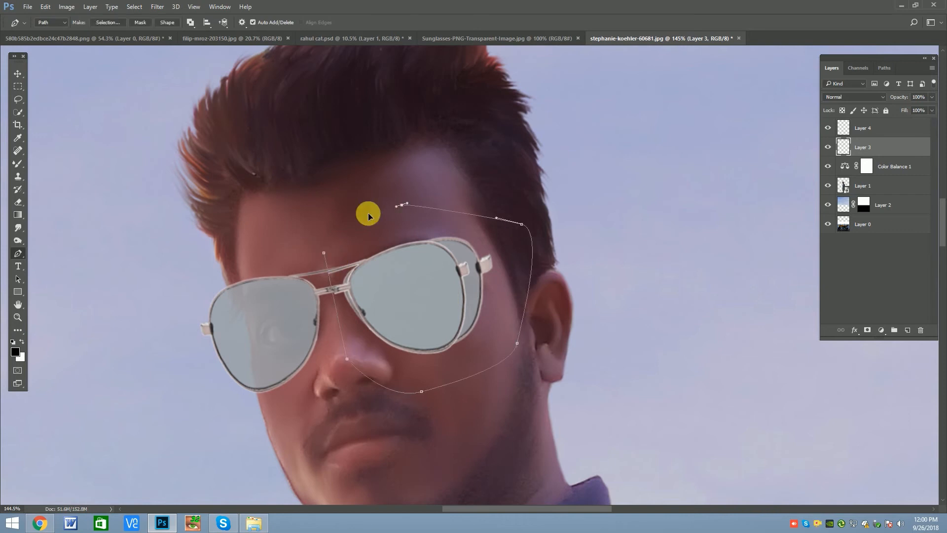
{"action": "key", "text": "ctrl+Return"}
{"action": "key", "text": "Delete"}
{"action": "key", "text": "v"}
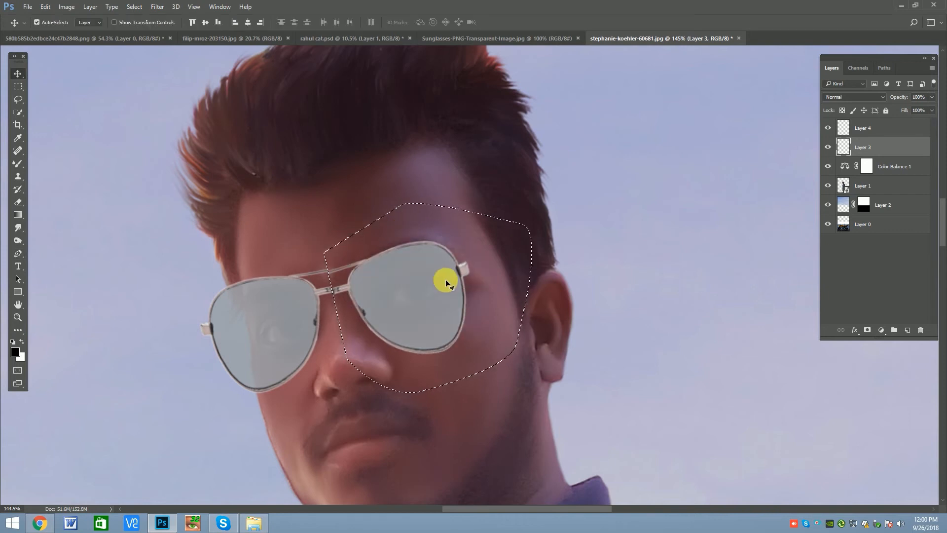
{"action": "key", "text": "ctrl+d"}
Rotate the mirrored lens on its separate layer by about 3.6° and shift it toward the bridge
{"action": "left_click", "coordinate": [454, 279]}
{"action": "key", "text": "ctrl+t"}
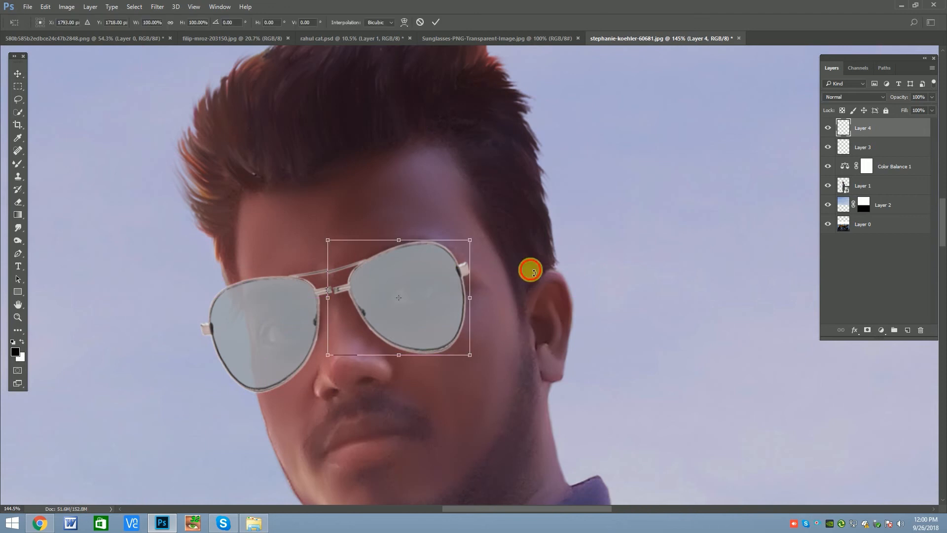
{"action": "left_click_drag", "start_coordinate": [528, 269], "coordinate": [429, 274]}
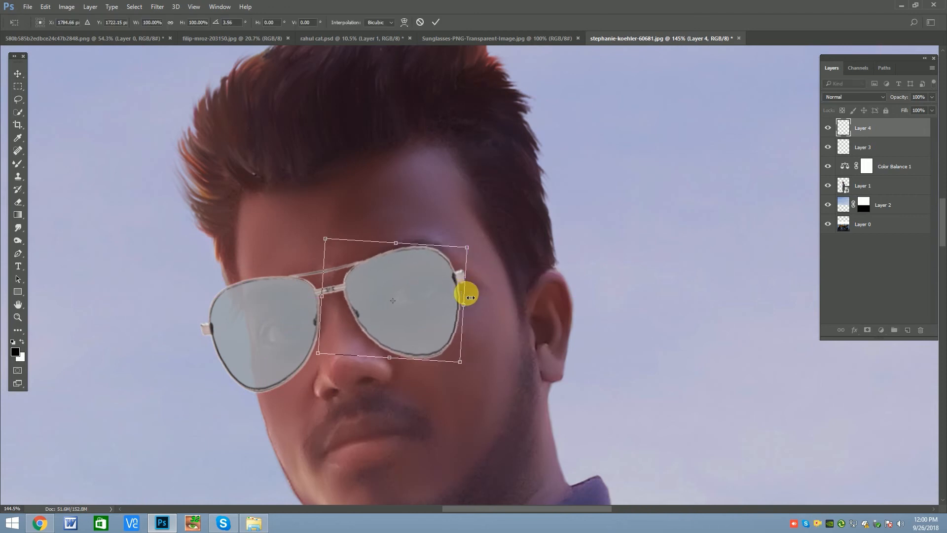
{"action": "left_click_drag", "start_coordinate": [471, 308], "coordinate": [470, 302]}
{"action": "key", "text": "Return"}
{"action": "scroll", "coordinate": [317, 328], "scroll_direction": "down", "scroll_amount": 5}
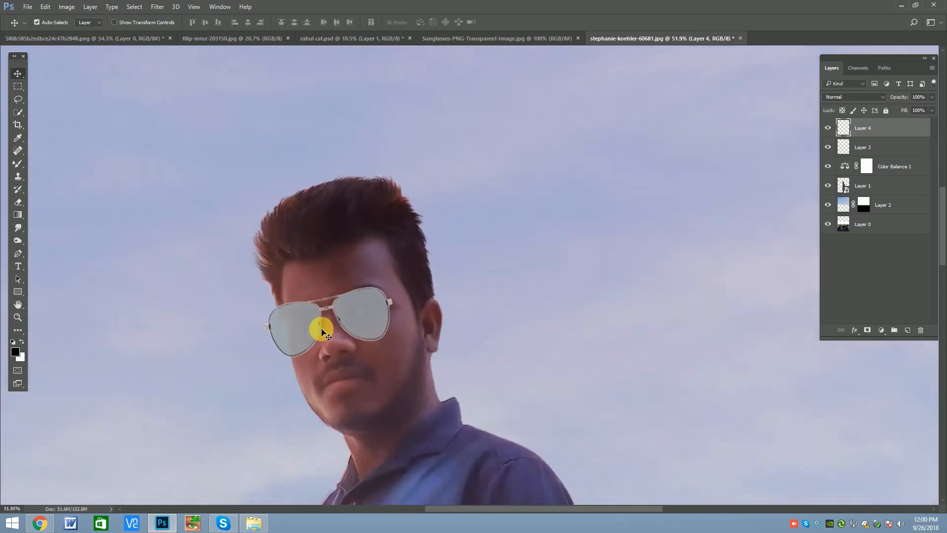
Widen the mirrored lens to about 108%, extend its upper edge upward and rotate it slightly with Free Transform
{"action": "scroll", "coordinate": [333, 334], "scroll_direction": "up", "scroll_amount": 4}
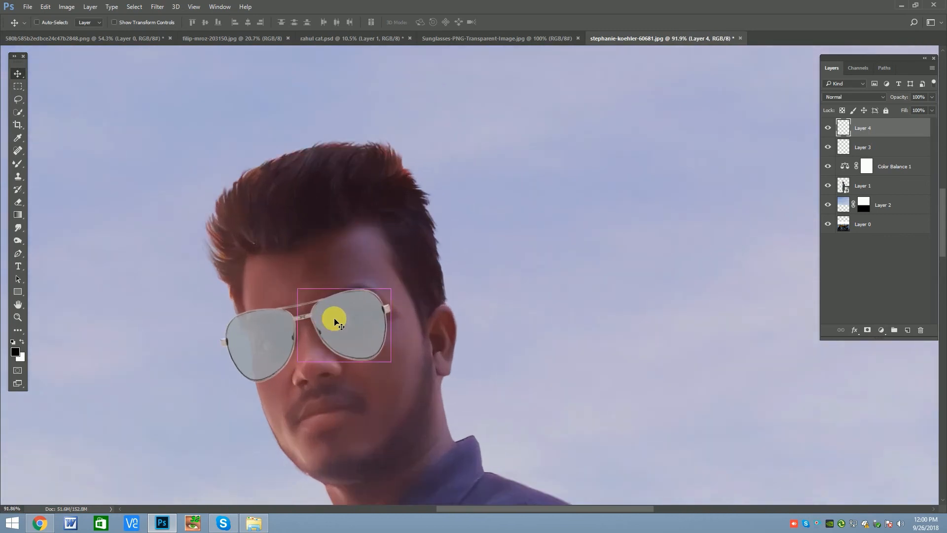
{"action": "key", "text": "ctrl+t"}
{"action": "left_click_drag", "start_coordinate": [397, 328], "coordinate": [399, 321]}
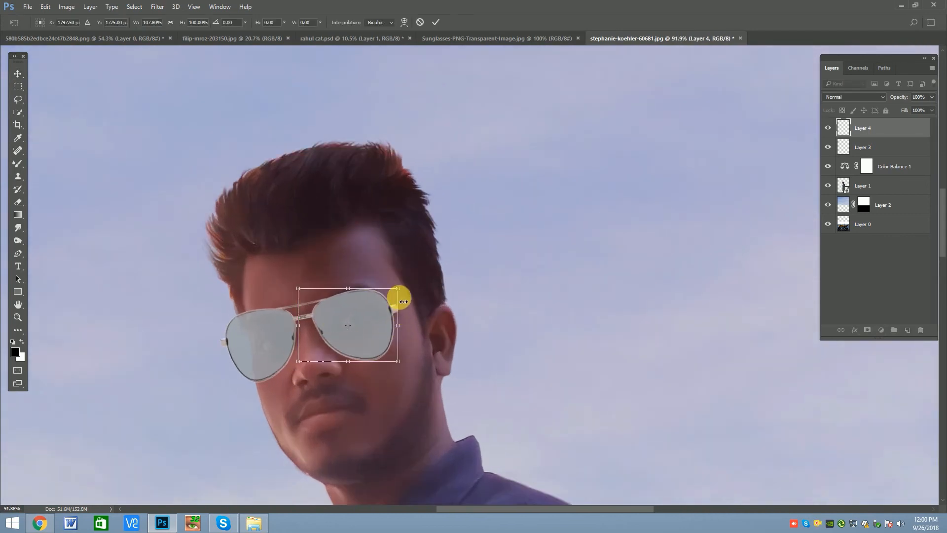
{"action": "left_click_drag", "start_coordinate": [357, 291], "coordinate": [355, 281]}
{"action": "left_click_drag", "start_coordinate": [420, 319], "coordinate": [427, 316]}
{"action": "key", "text": "Return"}
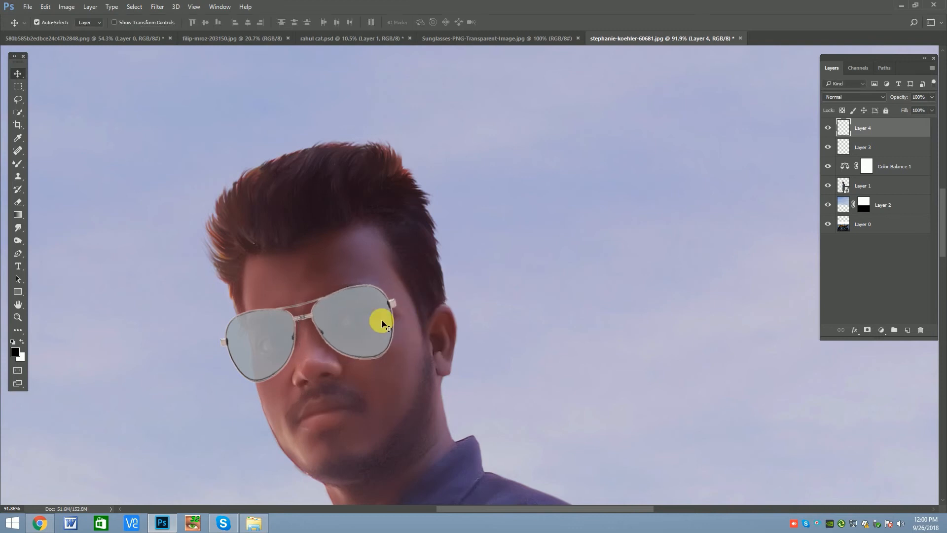
{"action": "scroll", "coordinate": [380, 316], "scroll_direction": "down", "scroll_amount": 4}
{"action": "scroll", "coordinate": [359, 319], "scroll_direction": "up", "scroll_amount": 4}
{"action": "key", "text": "ctrl+t"}
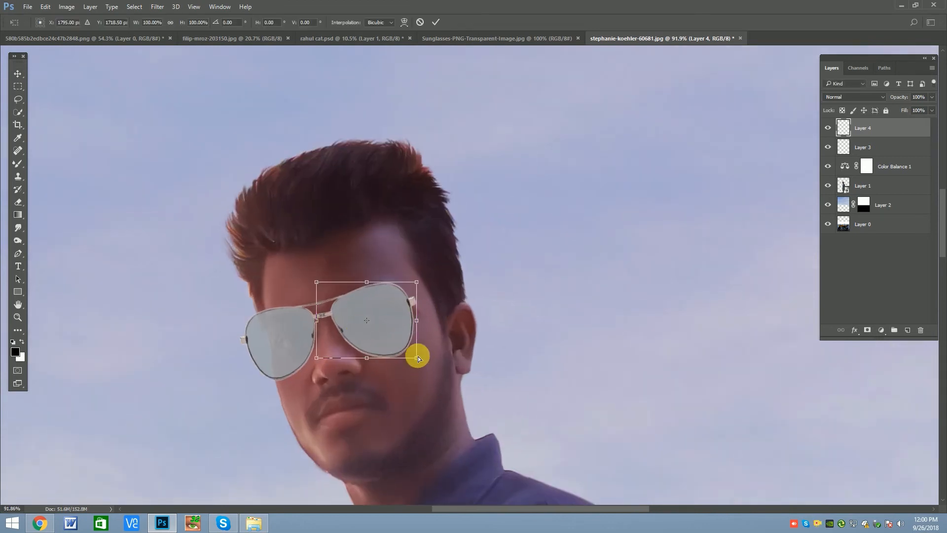
{"action": "key", "text": "Return"}
Merge the mirrored lens layer and Layer 3 into one sunglasses layer
{"action": "left_click", "coordinate": [866, 145], "text": "shift"}
{"action": "right_click", "coordinate": [867, 146]}
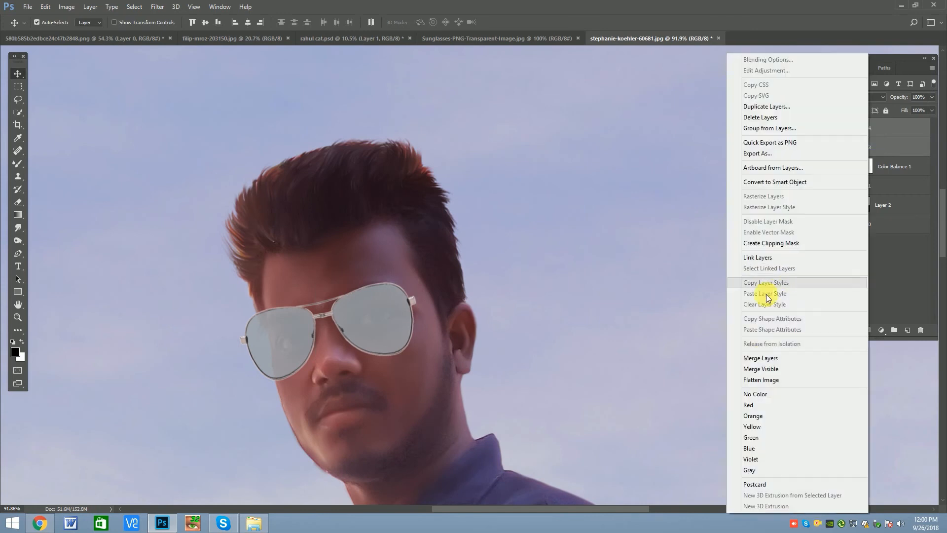
{"action": "left_click", "coordinate": [761, 357]}
Narrow the merged sunglasses to about 98%, skewing the far side downward and adjusting the upper corner nearest the ear
{"action": "scroll", "coordinate": [338, 310], "scroll_direction": "up", "scroll_amount": 2}
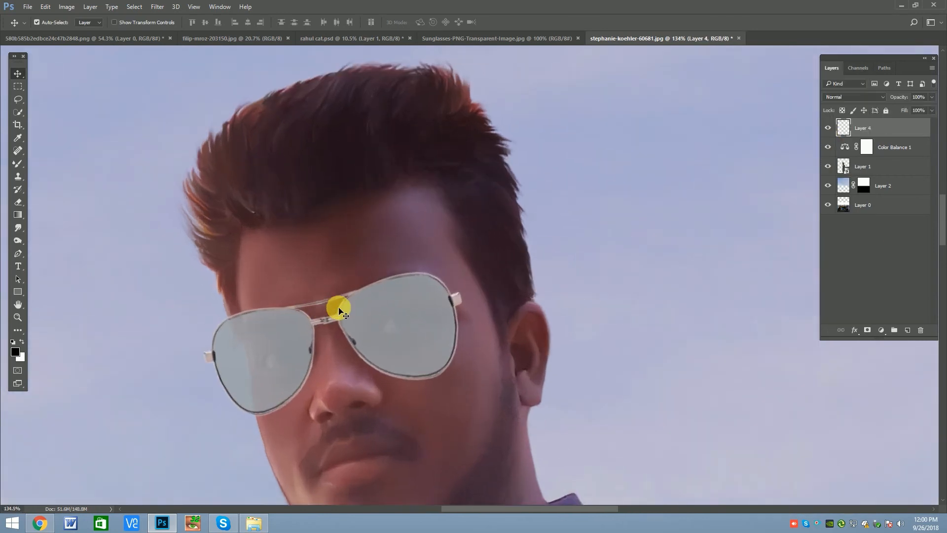
{"action": "scroll", "coordinate": [339, 310], "scroll_direction": "down", "scroll_amount": 2}
{"action": "key", "text": "ctrl+t"}
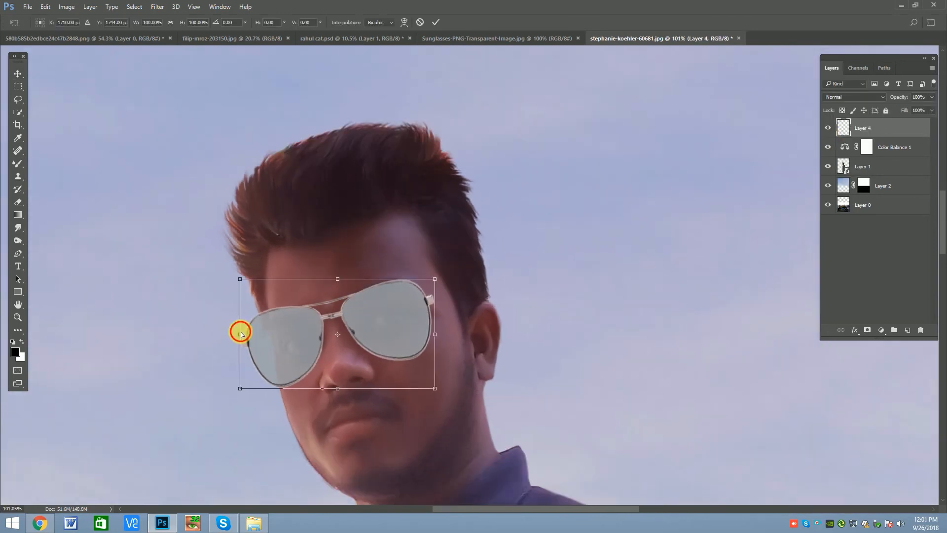
{"action": "left_click_drag", "start_coordinate": [241, 334], "coordinate": [245, 339]}
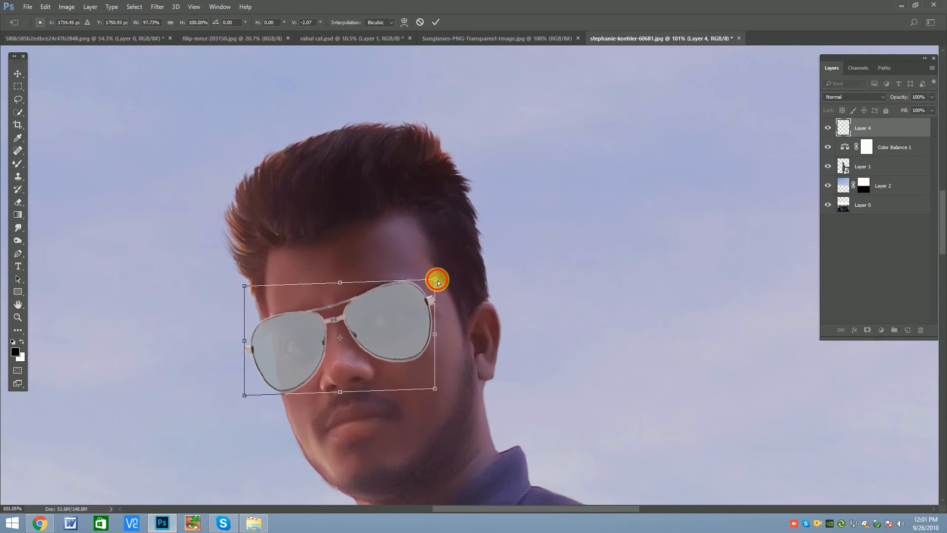
{"action": "left_click_drag", "start_coordinate": [437, 282], "coordinate": [444, 285]}
Warp the merged sunglasses, lifting the side nearest the ear and reshaping its corners to follow the temple
{"action": "right_click", "coordinate": [336, 313]}
{"action": "left_click", "coordinate": [366, 387]}
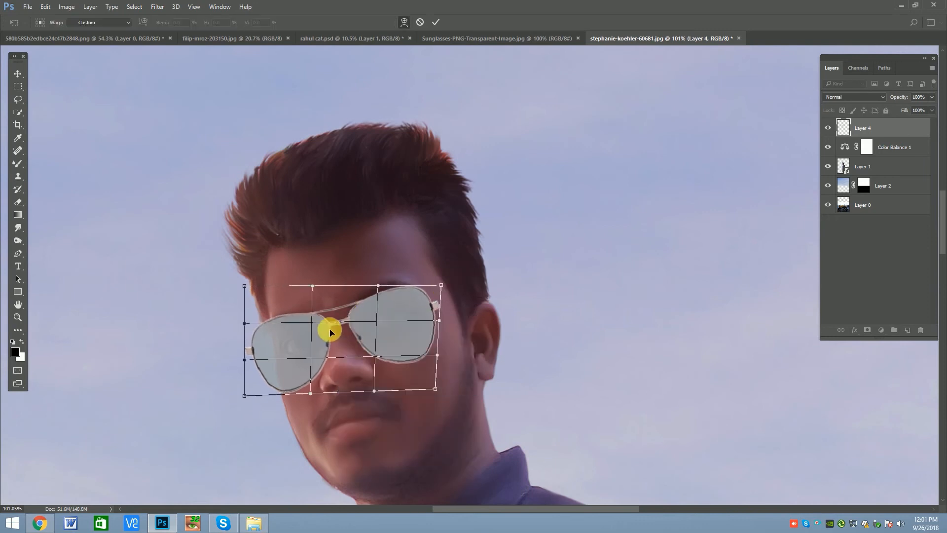
{"action": "left_click_drag", "start_coordinate": [330, 329], "coordinate": [329, 328]}
{"action": "left_click_drag", "start_coordinate": [388, 298], "coordinate": [443, 280]}
{"action": "left_click_drag", "start_coordinate": [435, 390], "coordinate": [431, 377]}
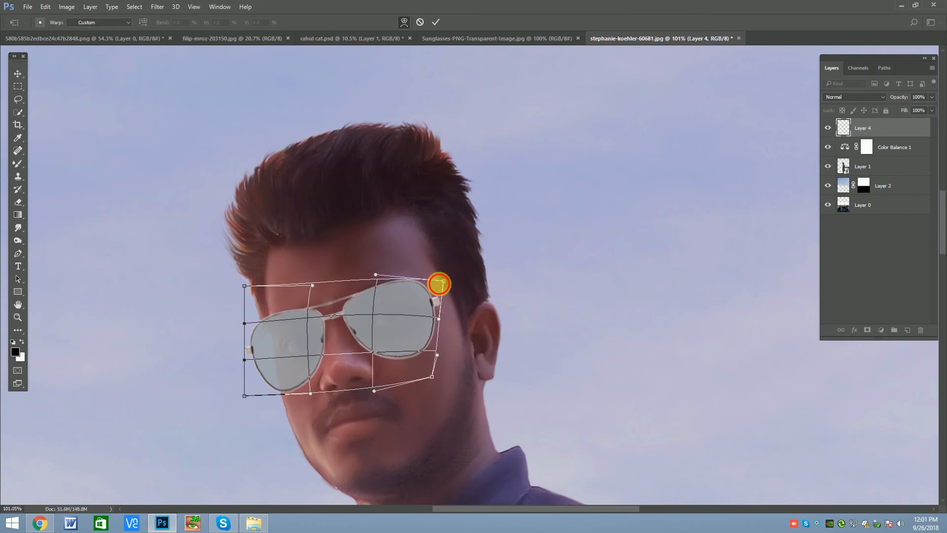
{"action": "left_click_drag", "start_coordinate": [442, 281], "coordinate": [437, 285]}
{"action": "key", "text": "Return"}
{"action": "scroll", "coordinate": [296, 385], "scroll_direction": "down", "scroll_amount": 10}
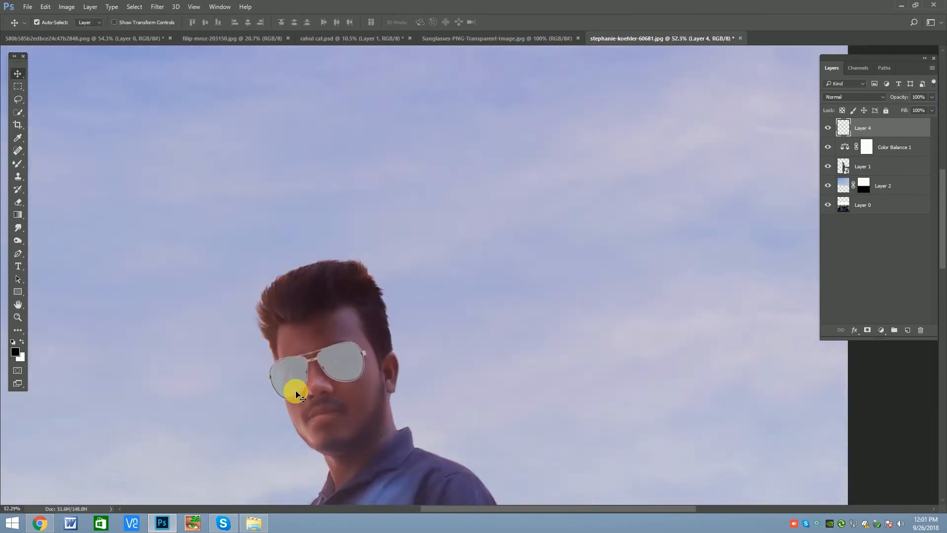
{"action": "scroll", "coordinate": [351, 332], "scroll_direction": "up", "scroll_amount": 6}
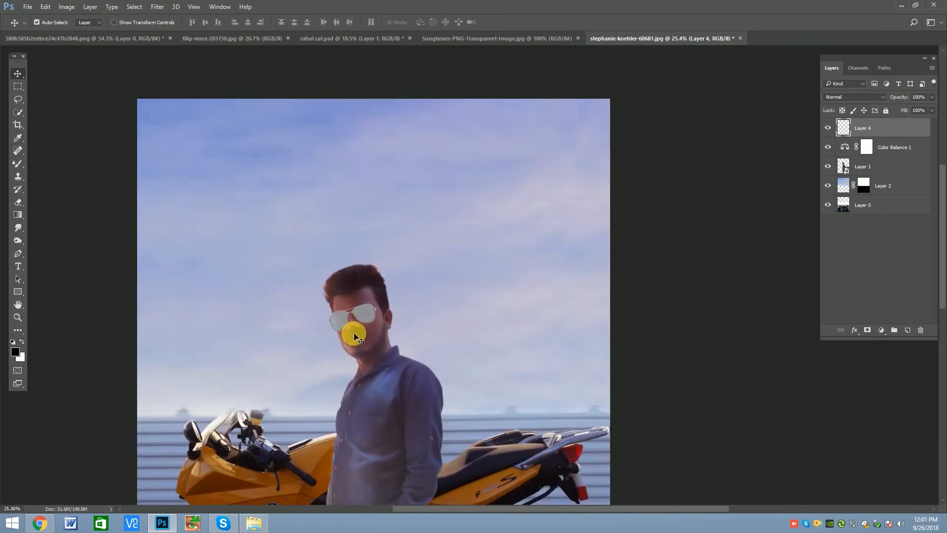
{"action": "scroll", "coordinate": [321, 320], "scroll_direction": "up", "scroll_amount": 3}
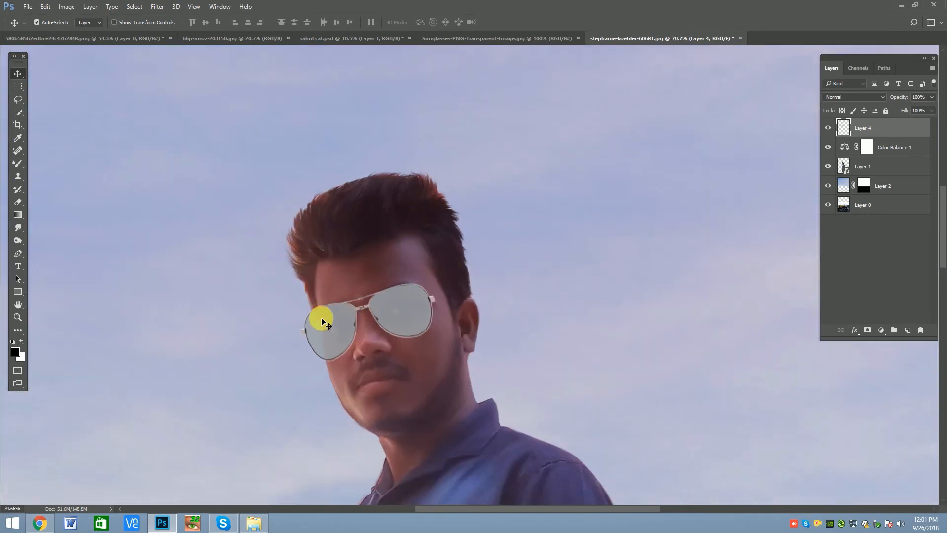
{"action": "scroll", "coordinate": [380, 226], "scroll_direction": "down", "scroll_amount": 5}
{"action": "scroll", "coordinate": [380, 249], "scroll_direction": "up", "scroll_amount": 5}
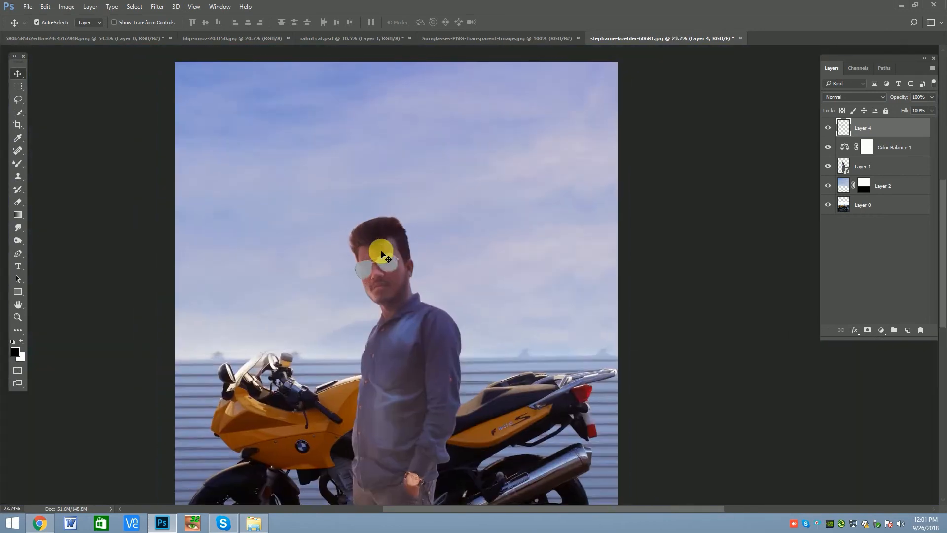
Trace a loose Pen path around the long metal temple arm and its hinge in the Sunglasses-PNG-Transparent-Image document
{"action": "left_click", "coordinate": [484, 38]}
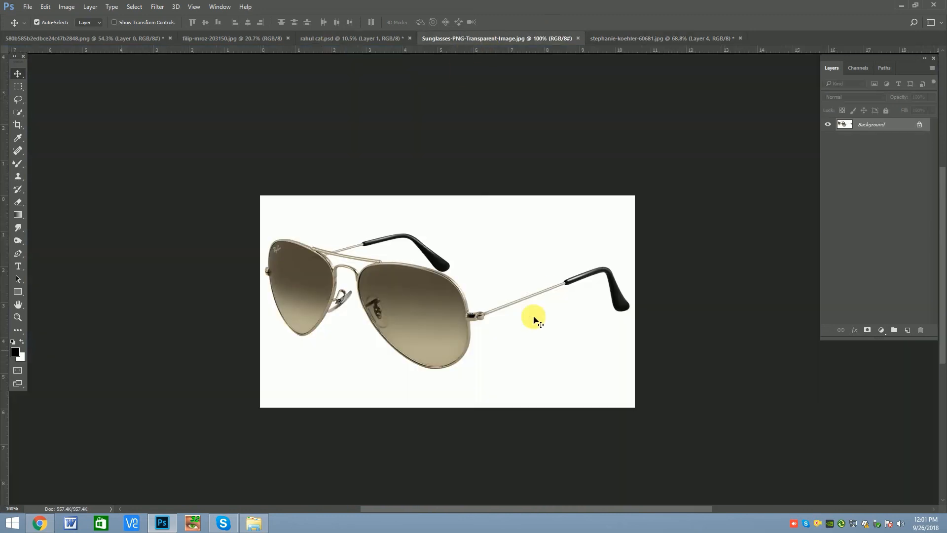
{"action": "scroll", "coordinate": [530, 306], "scroll_direction": "up", "scroll_amount": 4}
{"action": "key", "text": "p"}
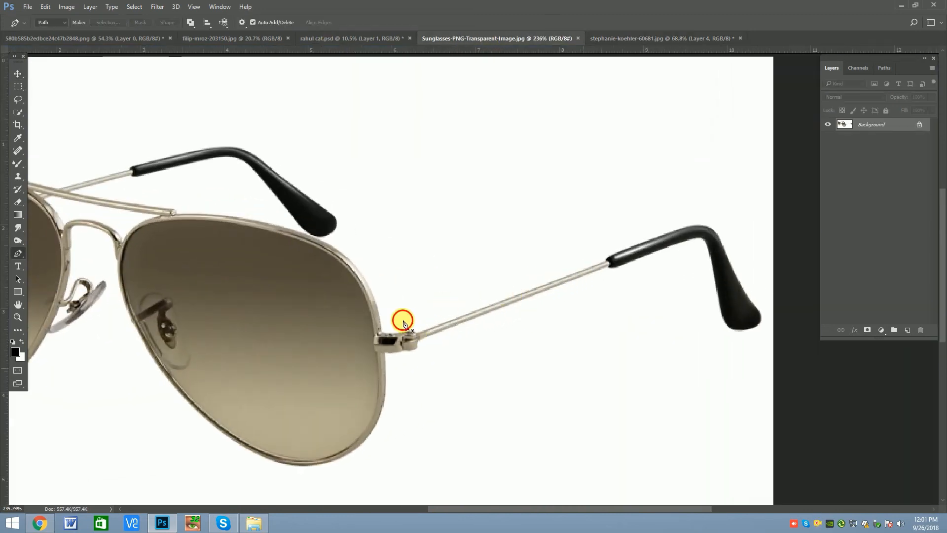
{"action": "left_click", "coordinate": [402, 319]}
{"action": "left_click_drag", "start_coordinate": [405, 358], "coordinate": [479, 382]}
{"action": "left_click_drag", "start_coordinate": [568, 370], "coordinate": [586, 363]}
{"action": "left_click_drag", "start_coordinate": [605, 348], "coordinate": [610, 340]}
{"action": "left_click", "coordinate": [616, 288]}
{"action": "left_click", "coordinate": [596, 243]}
{"action": "left_click_drag", "start_coordinate": [500, 211], "coordinate": [494, 215]}
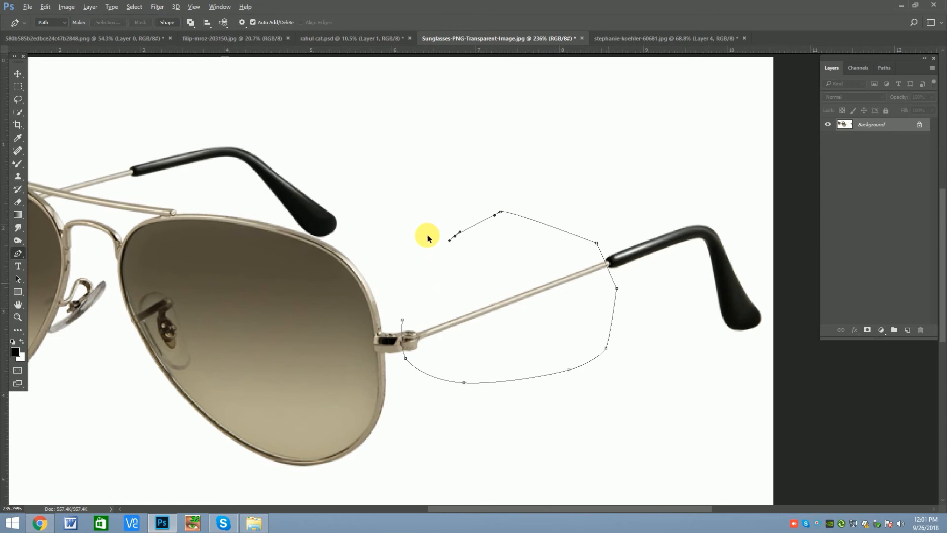
Copy the outlined temple arm into the stephanie-koehler-60681 composite and place it above the sunglasses lens nearest the ear
{"action": "key", "text": "v"}
{"action": "mouse_move", "coordinate": [439, 297]}
{"action": "left_mouse_down"}
{"action": "mouse_move", "coordinate": [463, 269]}
{"action": "mouse_move", "coordinate": [450, 317]}
{"action": "mouse_move", "coordinate": [446, 302]}
{"action": "left_mouse_up"}
{"action": "left_click_drag", "start_coordinate": [463, 175], "coordinate": [454, 275]}
{"action": "scroll", "coordinate": [445, 263], "scroll_direction": "up", "scroll_amount": 5}
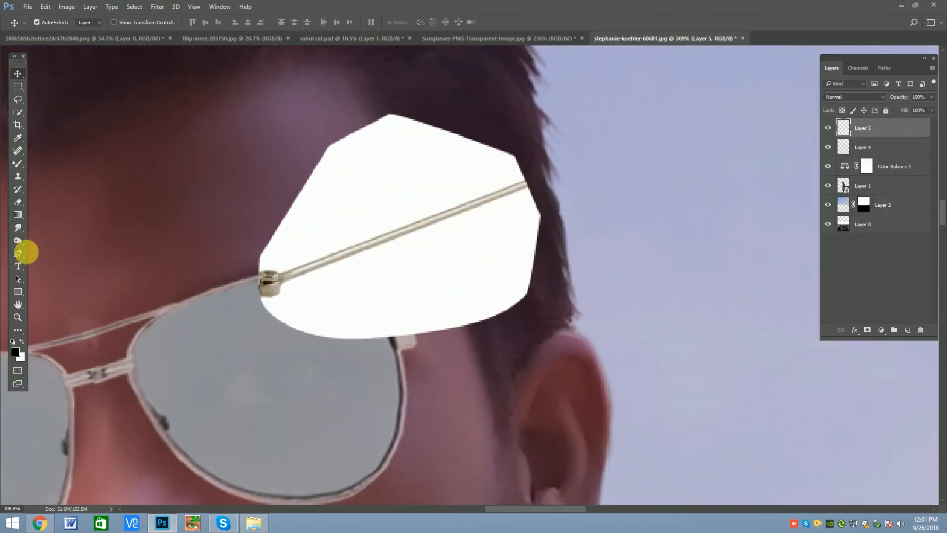
{"action": "right_click", "coordinate": [17, 112]}
{"action": "left_click", "coordinate": [55, 122]}
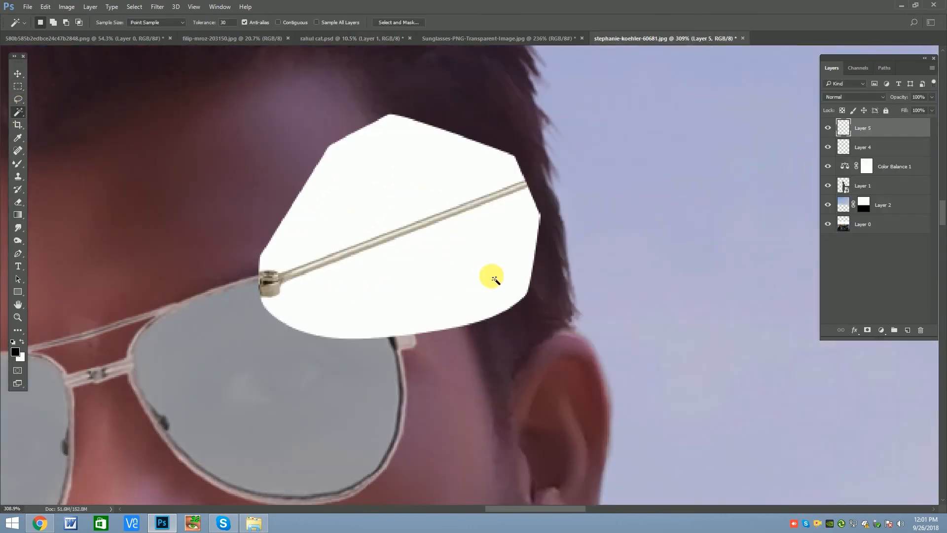
{"action": "left_click", "coordinate": [395, 217]}
{"action": "scroll", "coordinate": [434, 222], "scroll_direction": "up", "scroll_amount": 2}
{"action": "key", "text": "ctrl+d"}
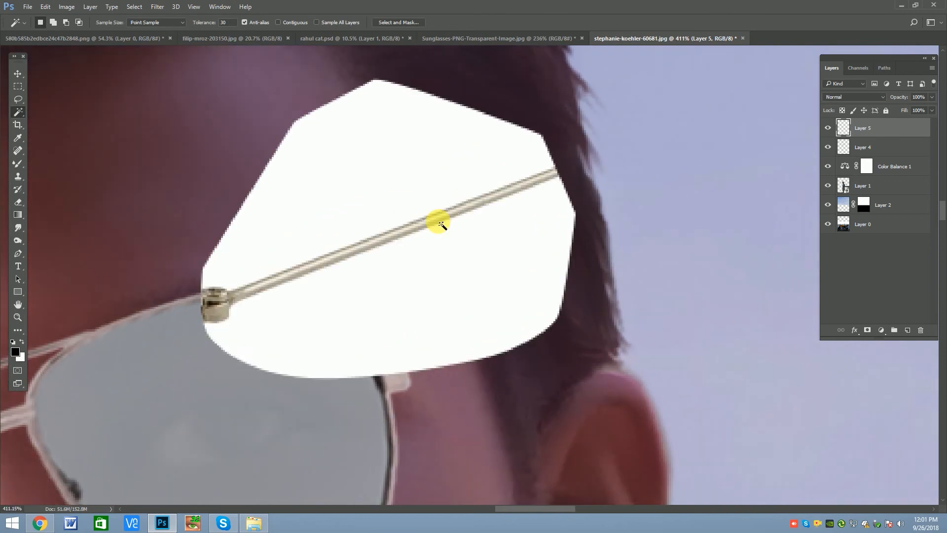
Trace the temple arm and hinge closely with the Pen tool and delete the white background around them
{"action": "key", "text": "p"}
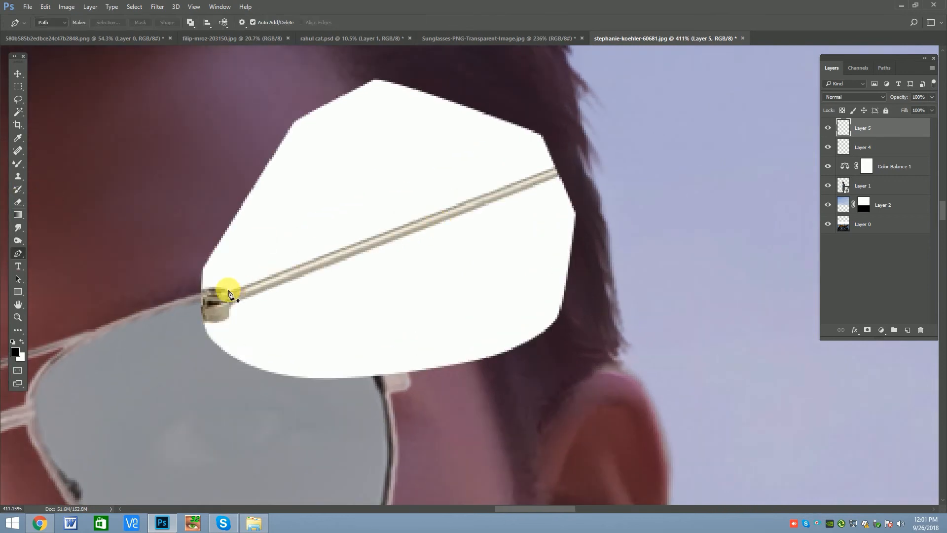
{"action": "left_click", "coordinate": [204, 286]}
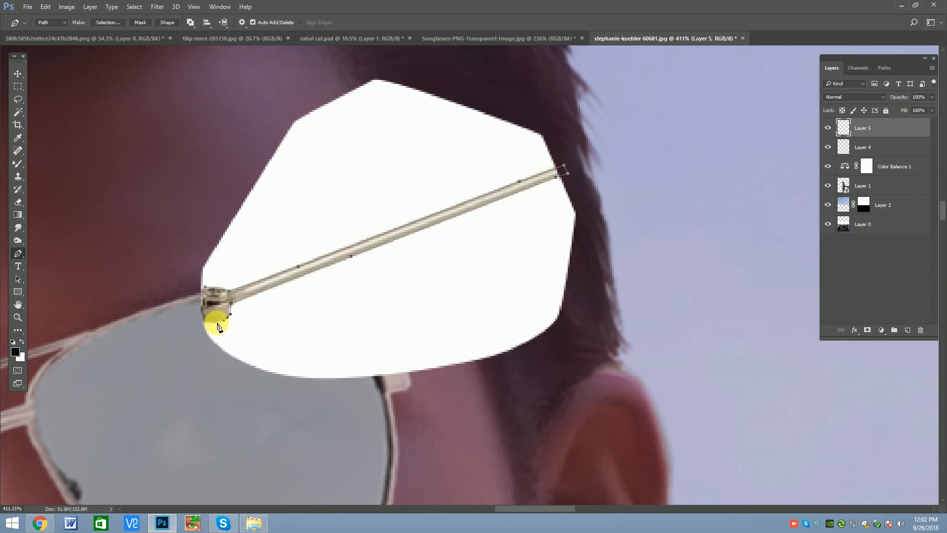
{"action": "key", "text": "ctrl+Return"}
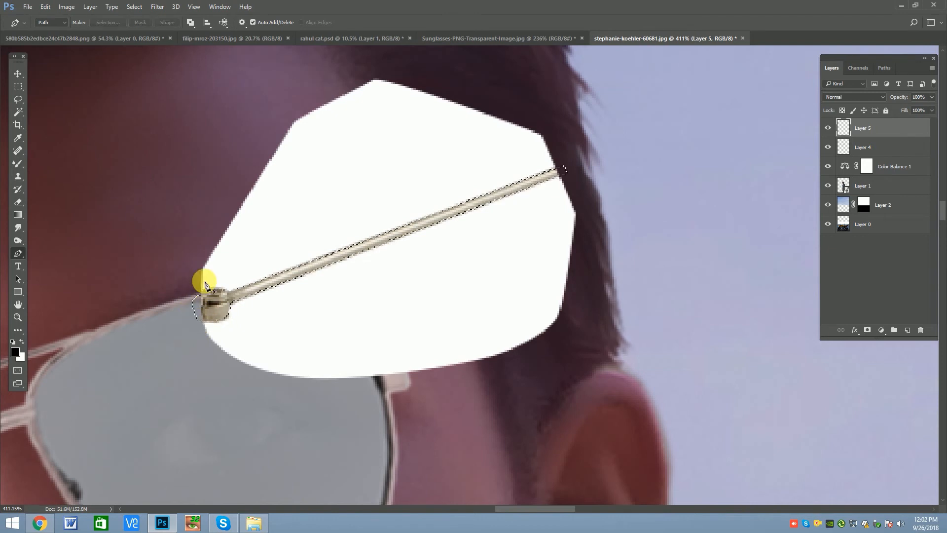
{"action": "key", "text": "ctrl+shift+i"}
{"action": "key", "text": "Delete"}
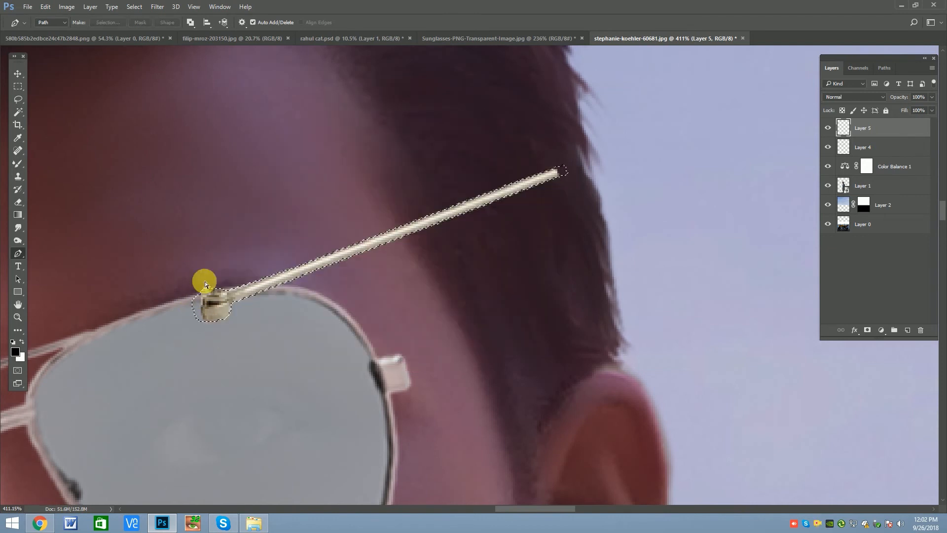
{"action": "key", "text": "ctrl+d"}
Move the temple arm so its hinge meets the outer edge of the lens nearest the ear
{"action": "key", "text": "v"}
{"action": "scroll", "coordinate": [389, 257], "scroll_direction": "down", "scroll_amount": 5}
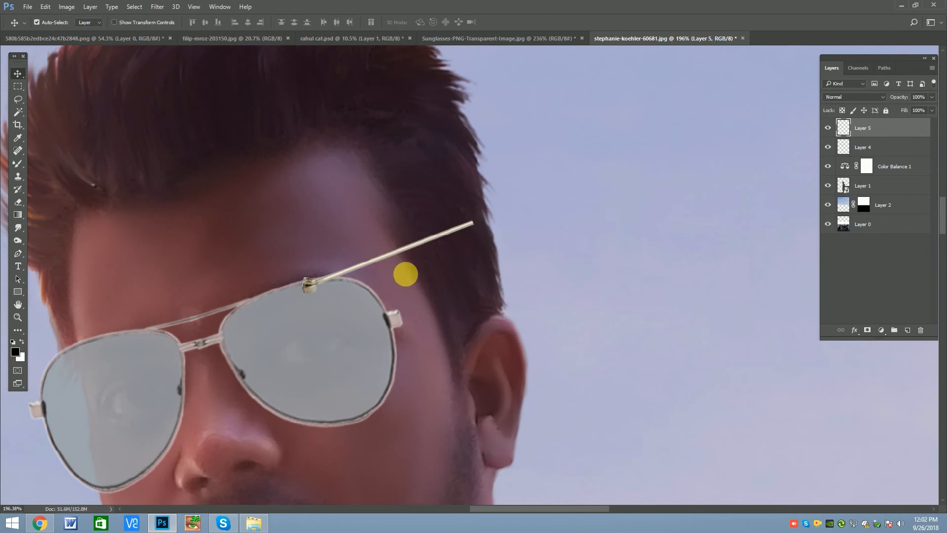
{"action": "left_click_drag", "start_coordinate": [406, 274], "coordinate": [459, 294]}
{"action": "scroll", "coordinate": [367, 322], "scroll_direction": "up", "scroll_amount": 2}
{"action": "scroll", "coordinate": [363, 321], "scroll_direction": "down", "scroll_amount": 2}
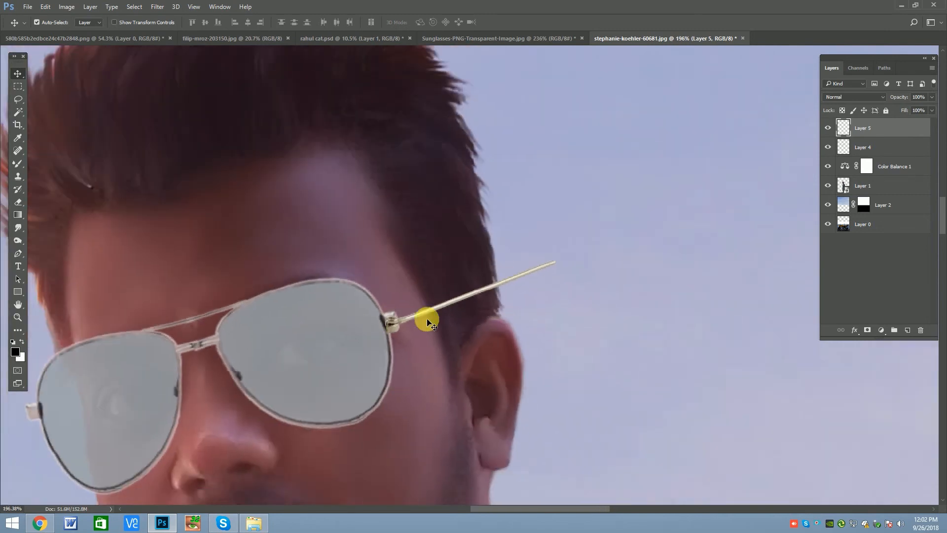
{"action": "scroll", "coordinate": [427, 322], "scroll_direction": "down", "scroll_amount": 4}
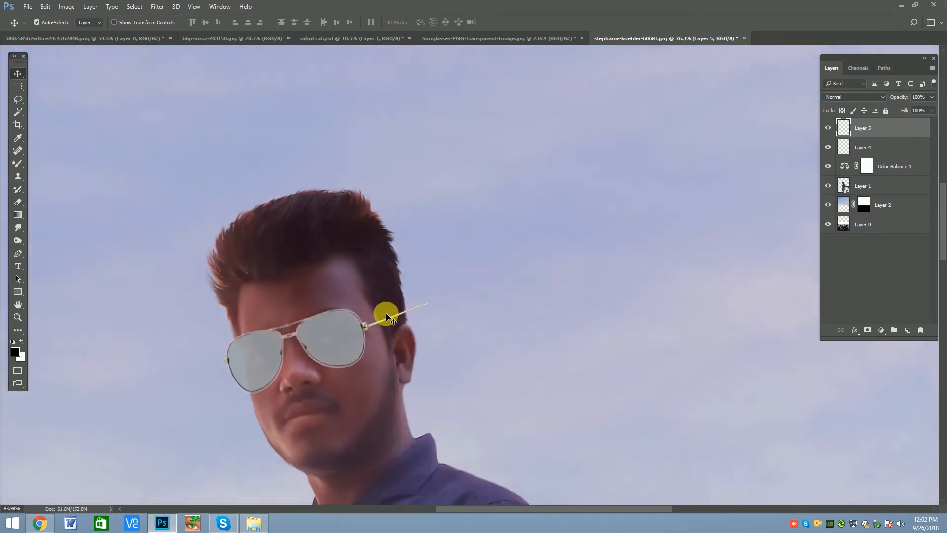
Adjust the temple arm's angle and position slightly with Free Transform to line it up with the sunglasses frame
{"action": "scroll", "coordinate": [387, 317], "scroll_direction": "up", "scroll_amount": 2}
{"action": "key", "text": "ctrl+t"}
{"action": "left_click_drag", "start_coordinate": [408, 299], "coordinate": [403, 294]}
{"action": "left_click_drag", "start_coordinate": [575, 319], "coordinate": [572, 329]}
{"action": "key", "text": "Return"}
{"action": "scroll", "coordinate": [402, 323], "scroll_direction": "up", "scroll_amount": 1}
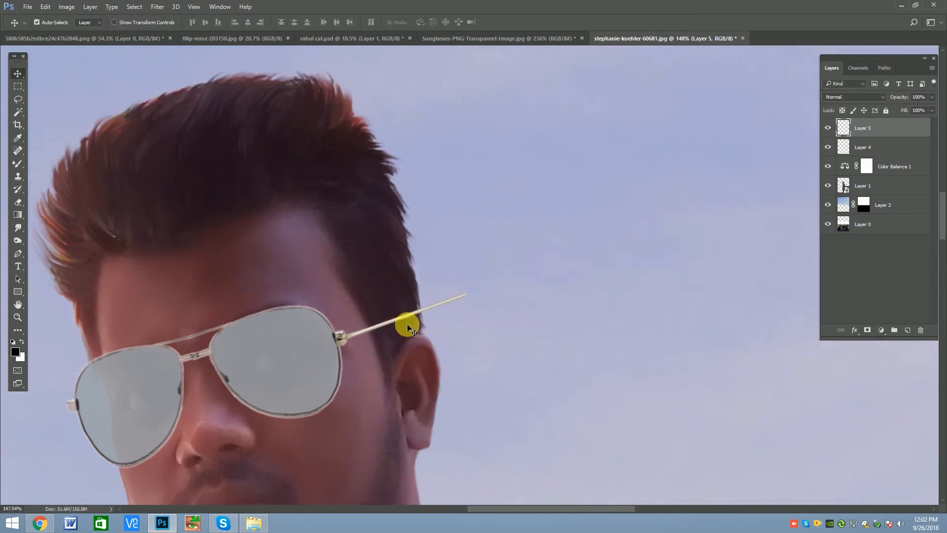
Erase the end of the temple arm beyond the hair above the ear, using a small eraser at 100% opacity
{"action": "left_click", "coordinate": [18, 202]}
{"action": "key", "text": "bracketleft"}
{"action": "key", "text": "bracketleft"}
{"action": "key", "text": "bracketleft"}
{"action": "key", "text": "bracketleft"}
{"action": "key", "text": "bracketleft"}
{"action": "key", "text": "bracketleft"}
{"action": "key", "text": "bracketleft"}
{"action": "key", "text": "bracketleft"}
{"action": "key", "text": "bracketleft"}
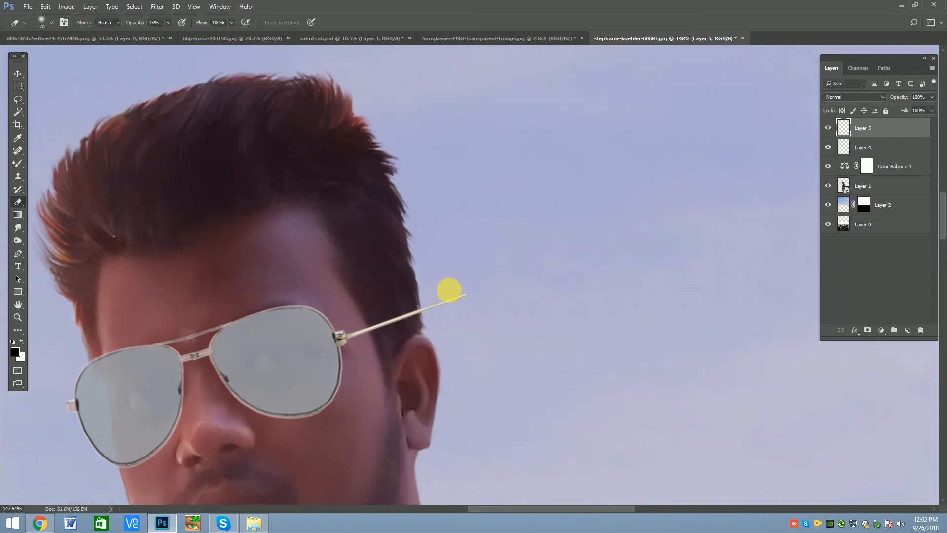
{"action": "left_click_drag", "start_coordinate": [170, 23], "coordinate": [212, 33]}
{"action": "left_click", "coordinate": [471, 312]}
{"action": "mouse_move", "coordinate": [471, 311]}
{"action": "left_mouse_down"}
{"action": "mouse_move", "coordinate": [453, 319]}
{"action": "mouse_move", "coordinate": [441, 303]}
{"action": "mouse_move", "coordinate": [415, 300]}
{"action": "mouse_move", "coordinate": [432, 333]}
{"action": "mouse_move", "coordinate": [425, 303]}
{"action": "mouse_move", "coordinate": [422, 325]}
{"action": "left_mouse_up"}
{"action": "scroll", "coordinate": [426, 344], "scroll_direction": "down", "scroll_amount": 5}
{"action": "scroll", "coordinate": [417, 328], "scroll_direction": "up", "scroll_amount": 5}
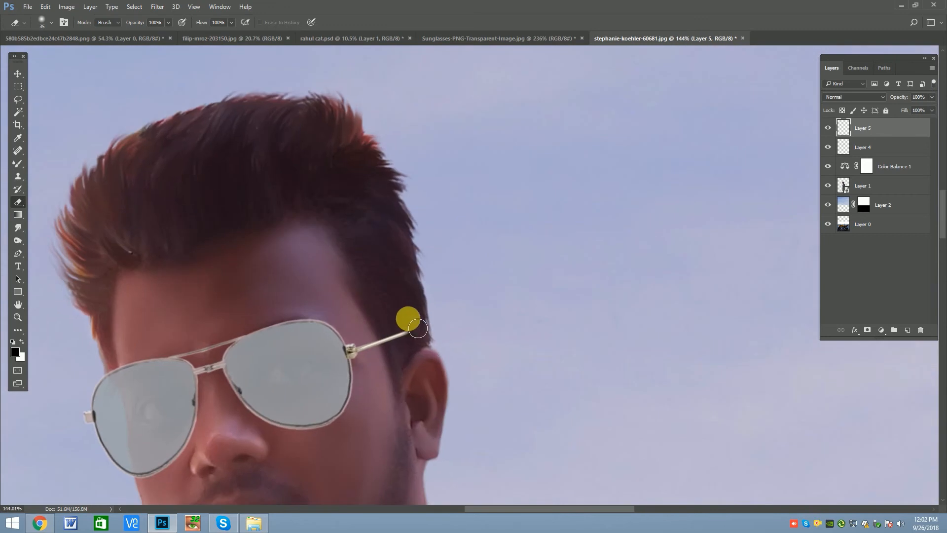
{"action": "scroll", "coordinate": [419, 309], "scroll_direction": "down", "scroll_amount": 5}
{"action": "scroll", "coordinate": [416, 317], "scroll_direction": "up", "scroll_amount": 5}
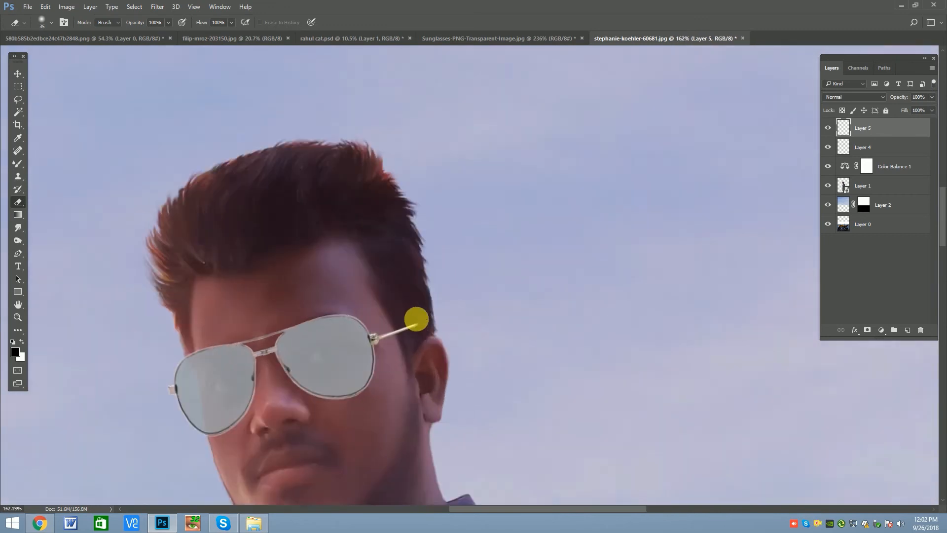
{"action": "scroll", "coordinate": [376, 333], "scroll_direction": "up", "scroll_amount": 2}
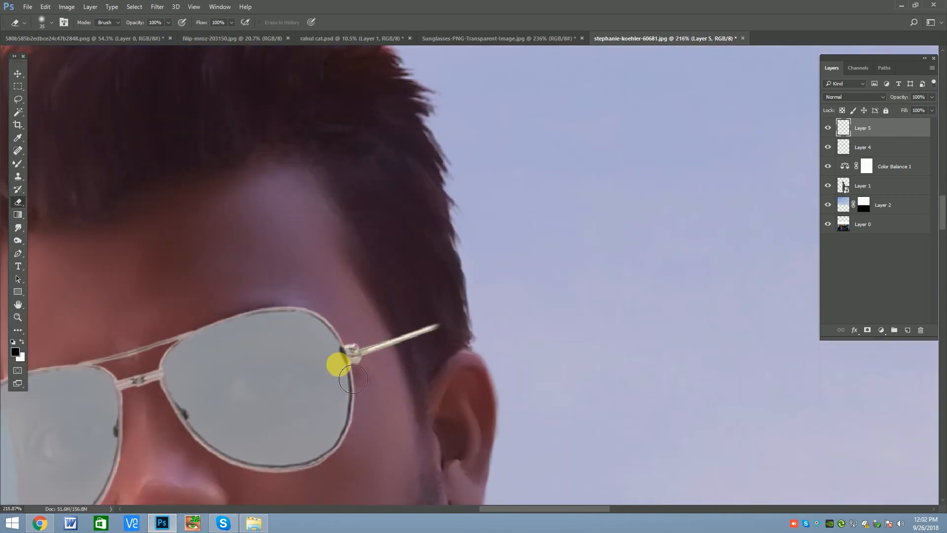
{"action": "scroll", "coordinate": [352, 319], "scroll_direction": "down", "scroll_amount": 2}
{"action": "scroll", "coordinate": [355, 317], "scroll_direction": "up", "scroll_amount": 2}
{"action": "key", "text": "bracketleft"}
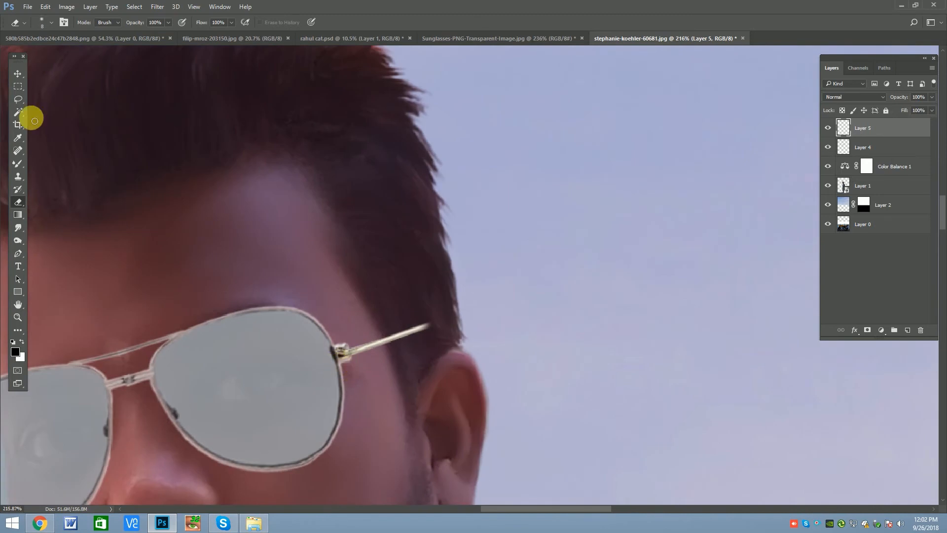
Duplicate the temple arm layer and position the copy at the outer hinge of the lens farthest from the ear
{"action": "left_click", "coordinate": [17, 74]}
{"action": "scroll", "coordinate": [444, 292], "scroll_direction": "down", "scroll_amount": 6}
{"action": "scroll", "coordinate": [380, 279], "scroll_direction": "up", "scroll_amount": 2}
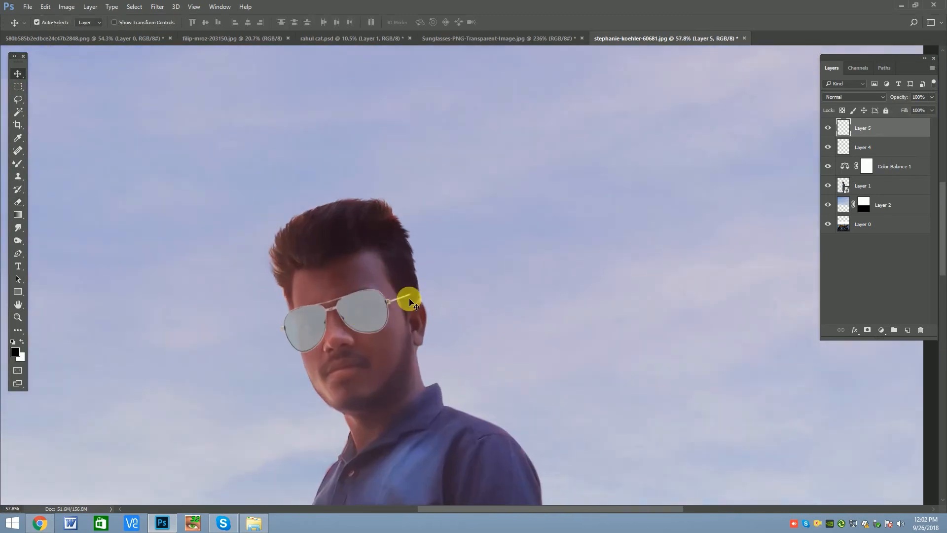
{"action": "right_click", "coordinate": [889, 124]}
{"action": "left_click", "coordinate": [787, 107]}
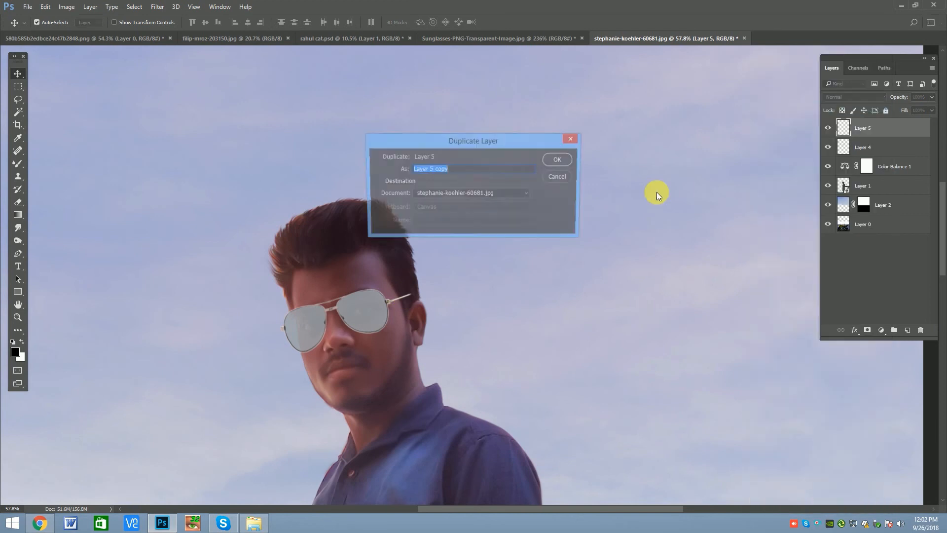
{"action": "left_click", "coordinate": [557, 159]}
{"action": "scroll", "coordinate": [348, 274], "scroll_direction": "up", "scroll_amount": 3}
{"action": "key", "text": "ctrl+t"}
{"action": "scroll", "coordinate": [412, 297], "scroll_direction": "up", "scroll_amount": 3}
{"action": "left_click_drag", "start_coordinate": [511, 335], "coordinate": [232, 393]}
{"action": "key", "text": "Return"}
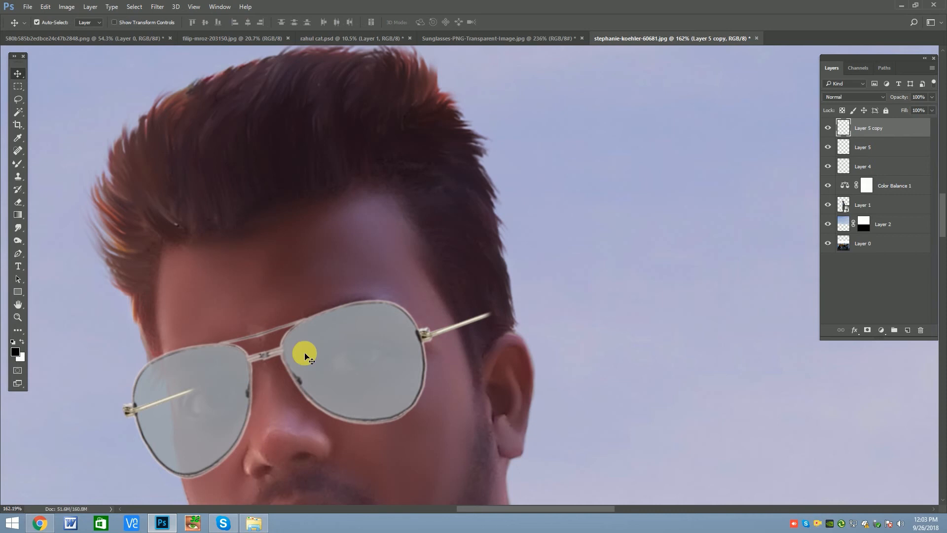
Erase the copied arm's inner end over the face and its hinge outside the frame, keeping the piece behind the lens
{"action": "scroll", "coordinate": [182, 377], "scroll_direction": "up", "scroll_amount": 2}
{"action": "key", "text": "e"}
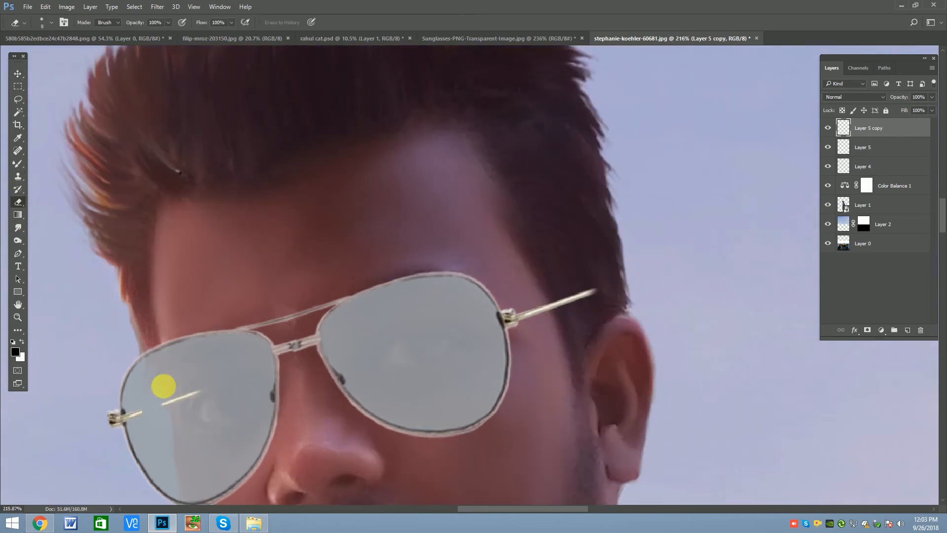
{"action": "scroll", "coordinate": [163, 386], "scroll_direction": "up", "scroll_amount": 3}
{"action": "left_click_drag", "start_coordinate": [169, 381], "coordinate": [189, 372]}
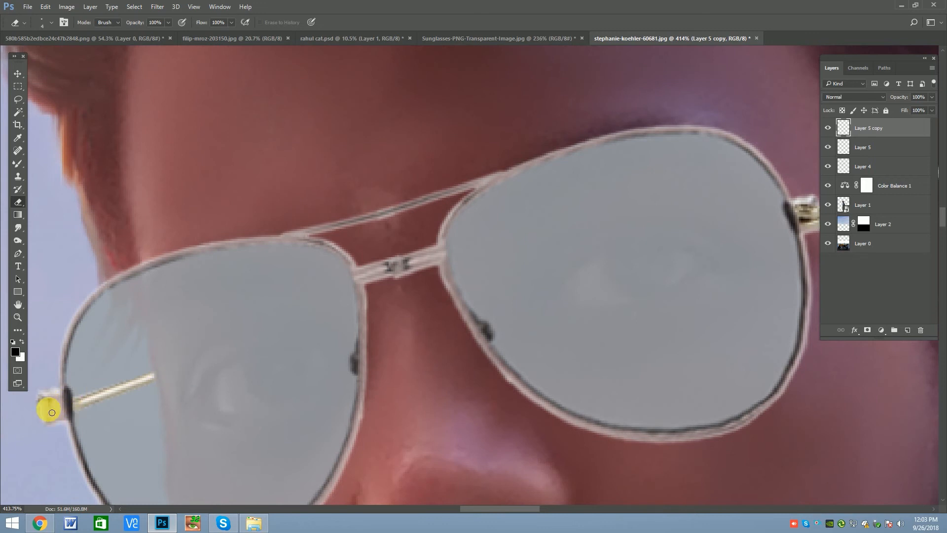
{"action": "scroll", "coordinate": [42, 398], "scroll_direction": "down", "scroll_amount": 8}
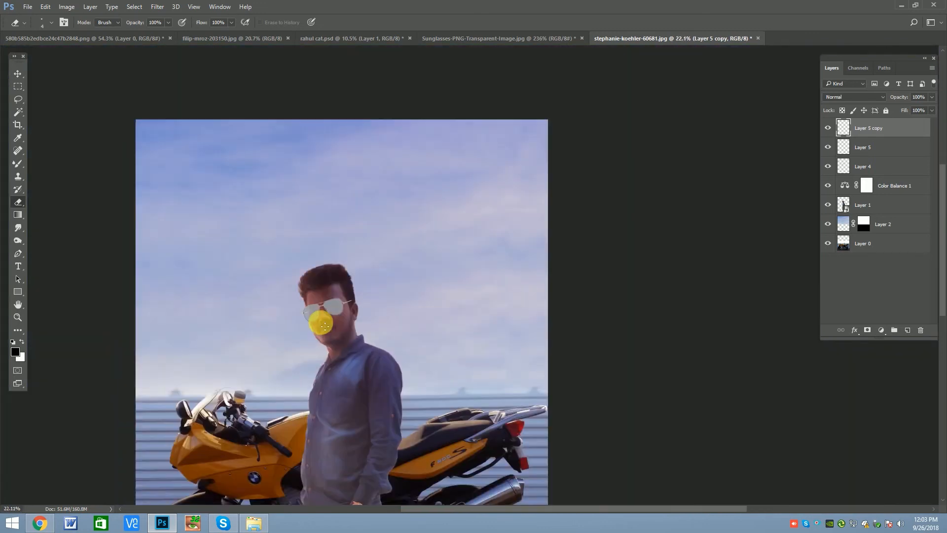
Rotate the temple arm nearest the ear slightly clockwise with Free Transform
{"action": "scroll", "coordinate": [319, 317], "scroll_direction": "up", "scroll_amount": 2}
{"action": "left_click", "coordinate": [13, 77]}
{"action": "scroll", "coordinate": [338, 298], "scroll_direction": "up", "scroll_amount": 3}
{"action": "left_click", "coordinate": [332, 303], "text": "ctrl"}
{"action": "key", "text": "ctrl+t"}
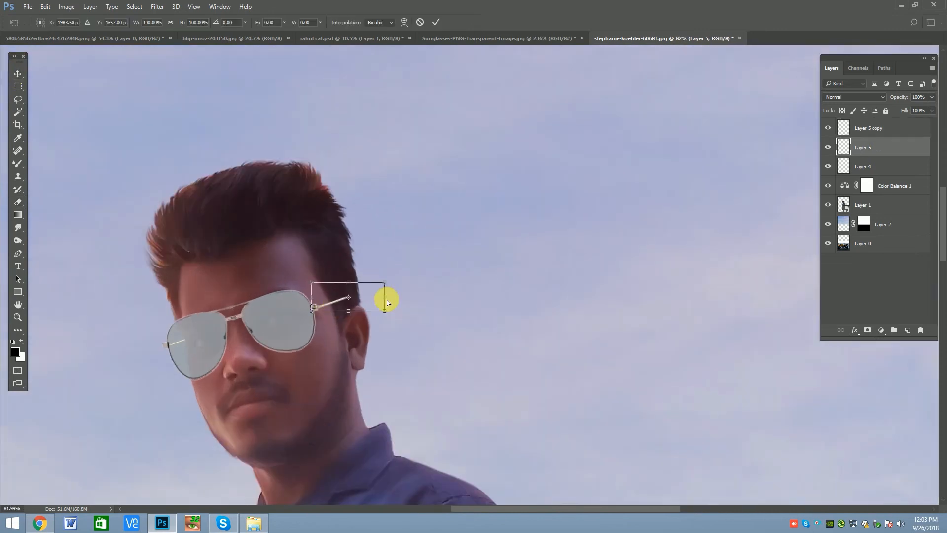
{"action": "mouse_move", "coordinate": [384, 297]}
{"action": "left_mouse_down"}
{"action": "mouse_move", "coordinate": [398, 310]}
{"action": "mouse_move", "coordinate": [391, 307]}
{"action": "left_mouse_up"}
{"action": "key", "text": "Return"}
Tilt the end of the temple arm nearest the ear slightly back upward
{"action": "scroll", "coordinate": [365, 276], "scroll_direction": "down", "scroll_amount": 5}
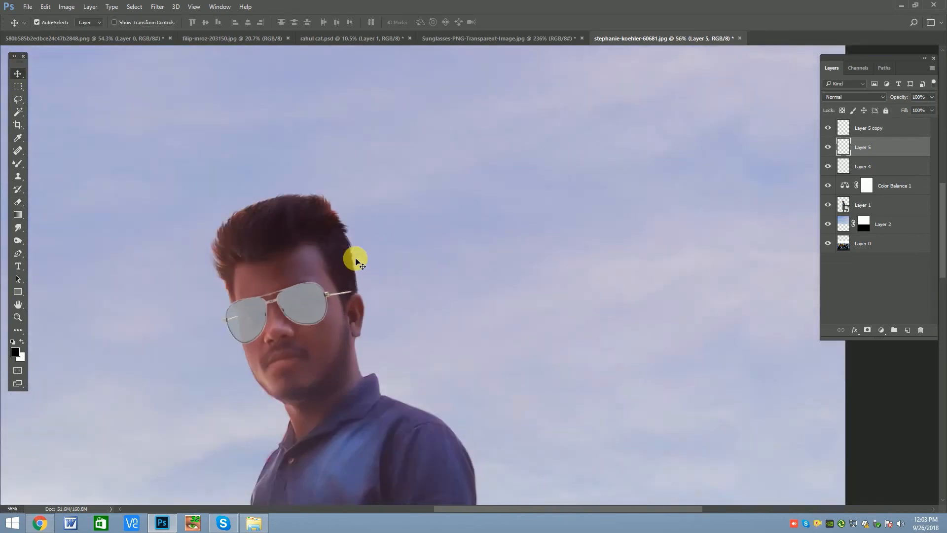
{"action": "scroll", "coordinate": [357, 265], "scroll_direction": "up", "scroll_amount": 3}
{"action": "left_click_drag", "start_coordinate": [393, 289], "coordinate": [391, 280]}
{"action": "key", "text": "Return"}
{"action": "scroll", "coordinate": [346, 280], "scroll_direction": "down", "scroll_amount": 5}
{"action": "scroll", "coordinate": [355, 281], "scroll_direction": "down", "scroll_amount": 1}
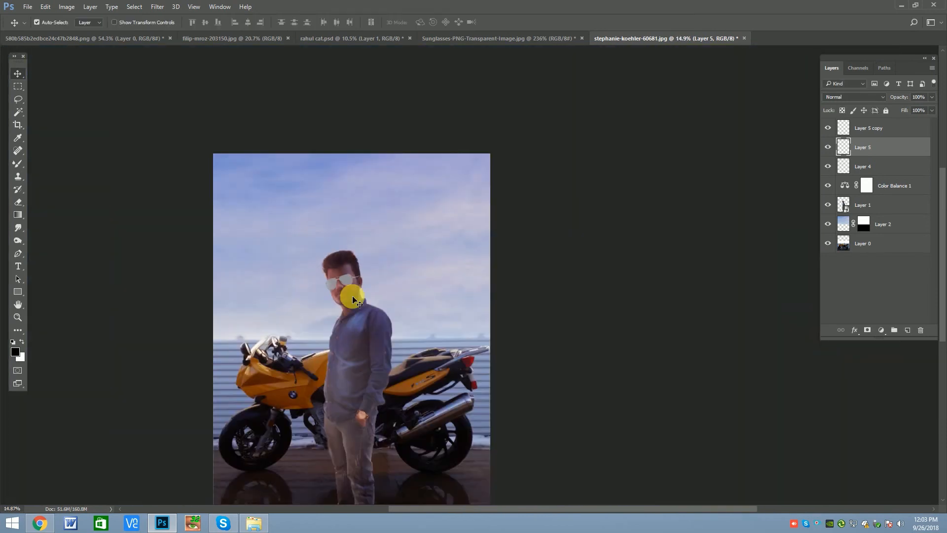
Merge Layer 5 copy, Layer 5 and Layer 4 into one sunglasses layer, toggling its visibility to check it
{"action": "scroll", "coordinate": [361, 275], "scroll_direction": "up", "scroll_amount": 5}
{"action": "left_click", "coordinate": [869, 129], "text": "ctrl"}
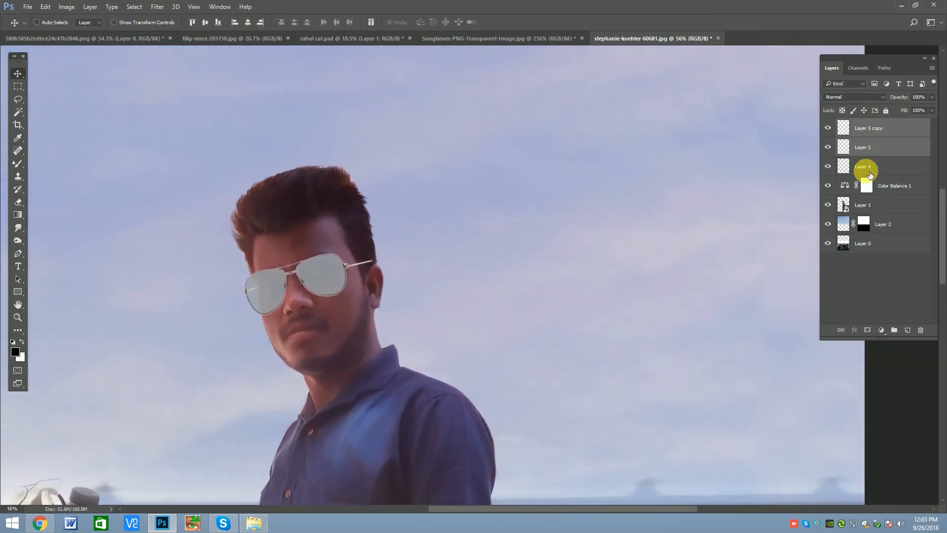
{"action": "left_click", "coordinate": [866, 168], "text": "shift"}
{"action": "right_click", "coordinate": [866, 154]}
{"action": "left_click", "coordinate": [752, 359]}
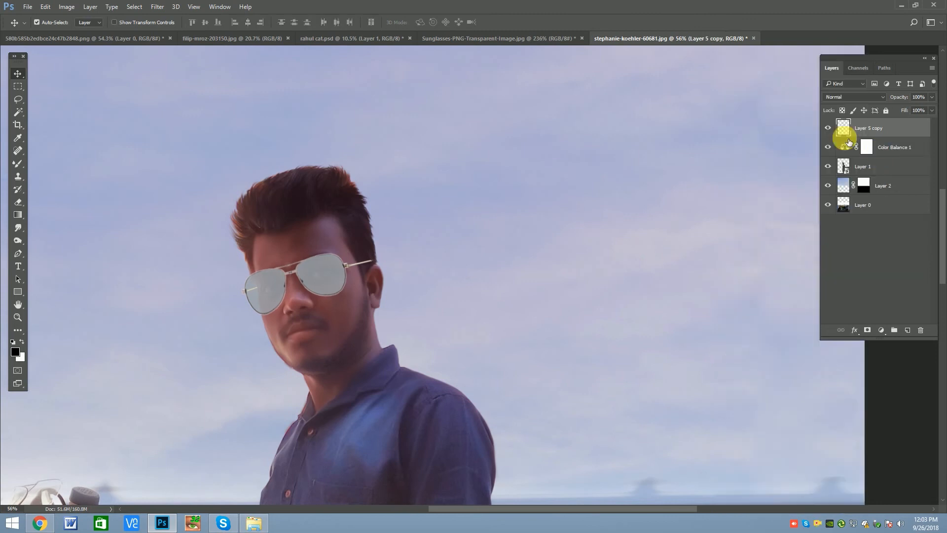
{"action": "left_click", "coordinate": [828, 128]}
{"action": "left_click", "coordinate": [827, 128]}
Select the sunglasses lens nearest the ear with the Quick Selection tool
{"action": "scroll", "coordinate": [355, 264], "scroll_direction": "up", "scroll_amount": 4}
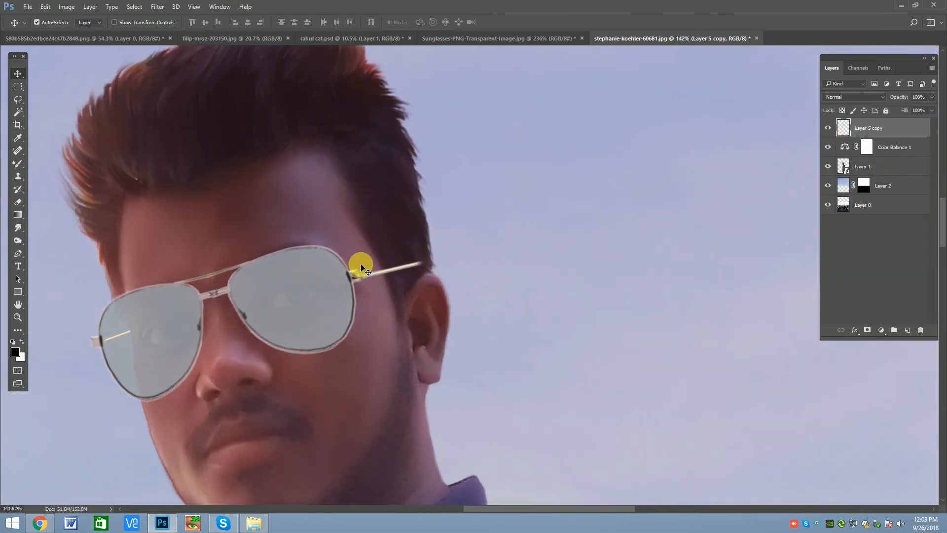
{"action": "scroll", "coordinate": [315, 273], "scroll_direction": "down", "scroll_amount": 2}
{"action": "scroll", "coordinate": [316, 274], "scroll_direction": "down", "scroll_amount": 5}
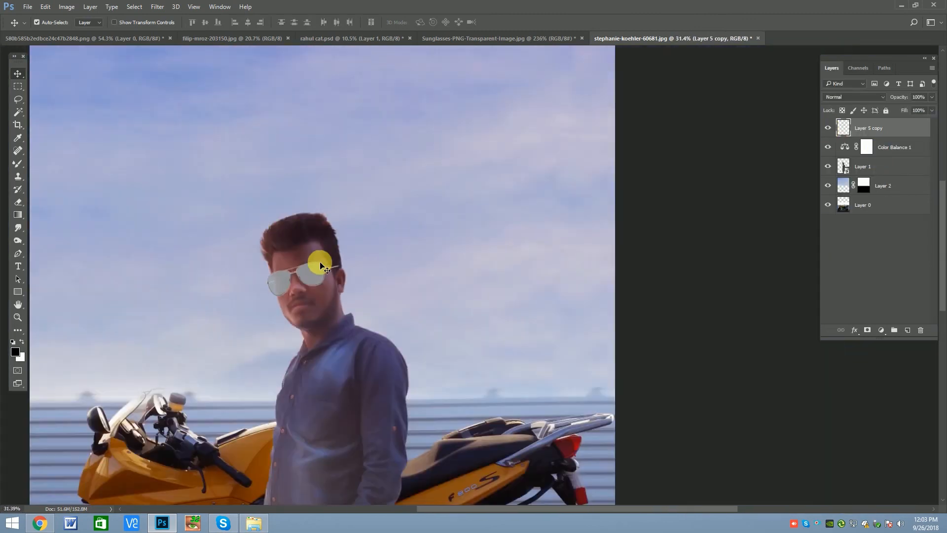
{"action": "scroll", "coordinate": [338, 243], "scroll_direction": "down", "scroll_amount": 1}
{"action": "scroll", "coordinate": [338, 243], "scroll_direction": "up", "scroll_amount": 6}
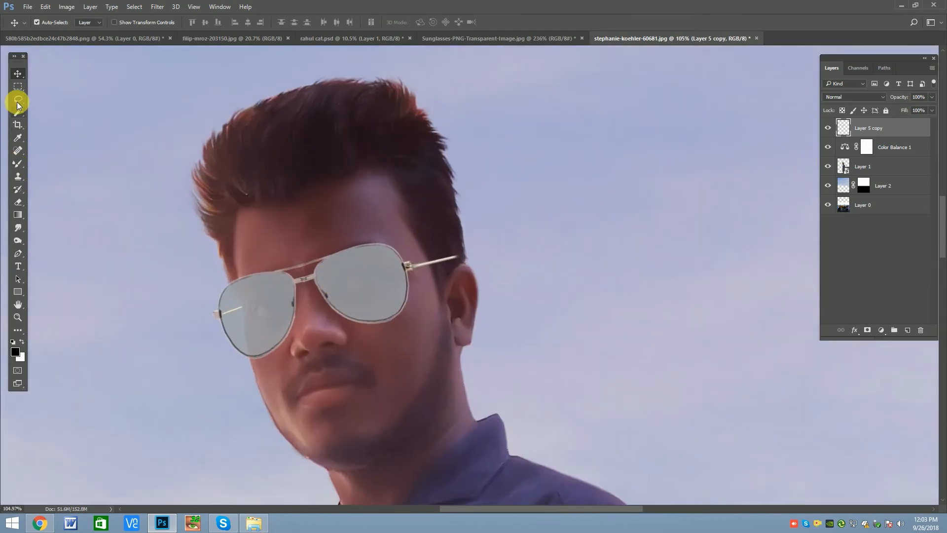
{"action": "mouse_move", "coordinate": [17, 100]}
{"action": "left_mouse_down"}
{"action": "mouse_move", "coordinate": [52, 99]}
{"action": "mouse_move", "coordinate": [48, 118]}
{"action": "left_mouse_up"}
{"action": "left_click", "coordinate": [49, 113]}
{"action": "scroll", "coordinate": [371, 288], "scroll_direction": "up", "scroll_amount": 2}
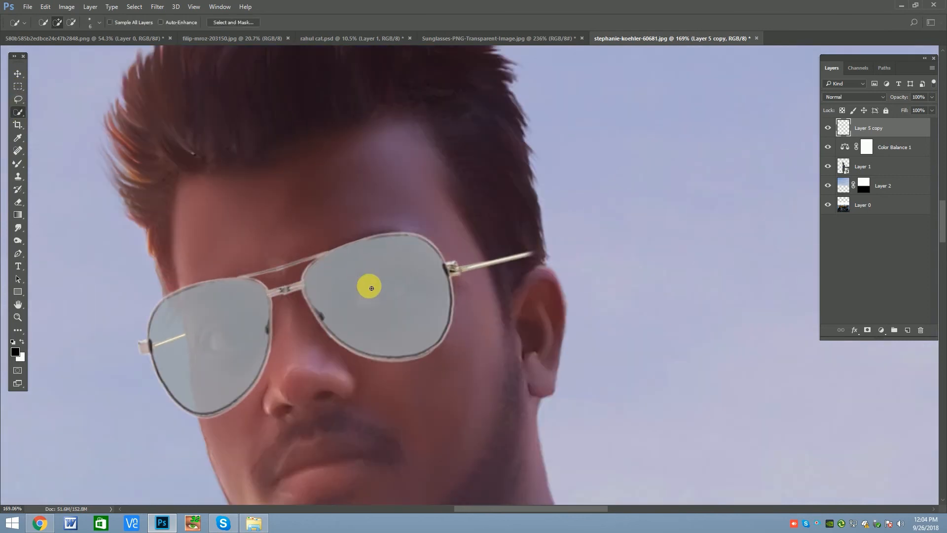
{"action": "left_click_drag", "start_coordinate": [353, 283], "coordinate": [372, 287]}
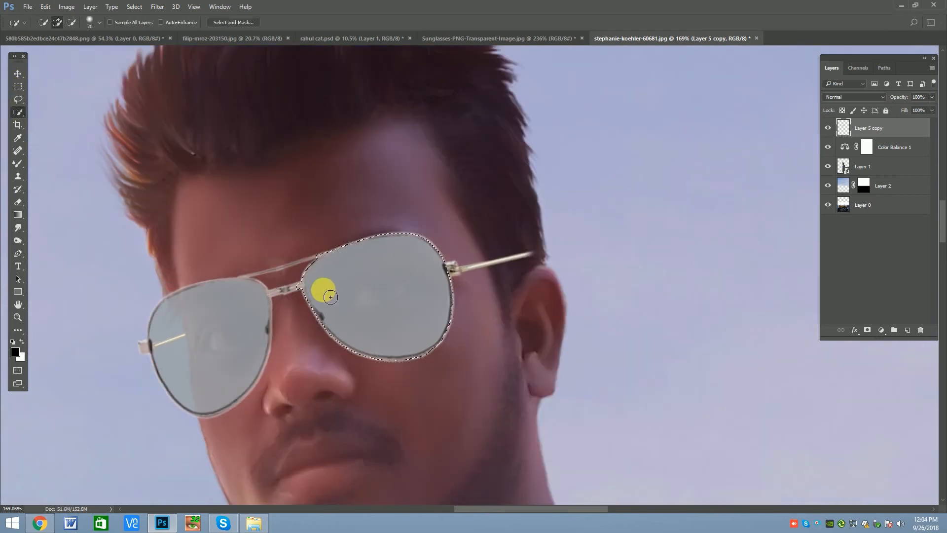
Add the sunglasses lens farthest from the ear to the selection with the Quick Selection tool
{"action": "mouse_move", "coordinate": [303, 297]}
{"action": "left_mouse_down"}
{"action": "mouse_move", "coordinate": [229, 332]}
{"action": "mouse_move", "coordinate": [208, 361]}
{"action": "mouse_move", "coordinate": [204, 332]}
{"action": "mouse_move", "coordinate": [274, 309]}
{"action": "left_mouse_up"}
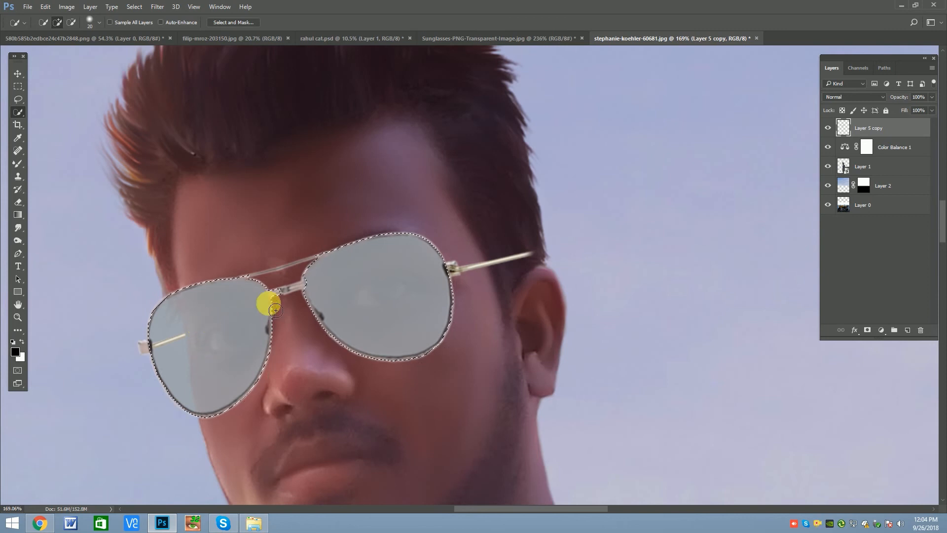
{"action": "scroll", "coordinate": [289, 305], "scroll_direction": "up", "scroll_amount": 1}
Trace a closed Pen tool path along the inner edge of the frame around the lens farthest from the ear
{"action": "left_click", "coordinate": [18, 253]}
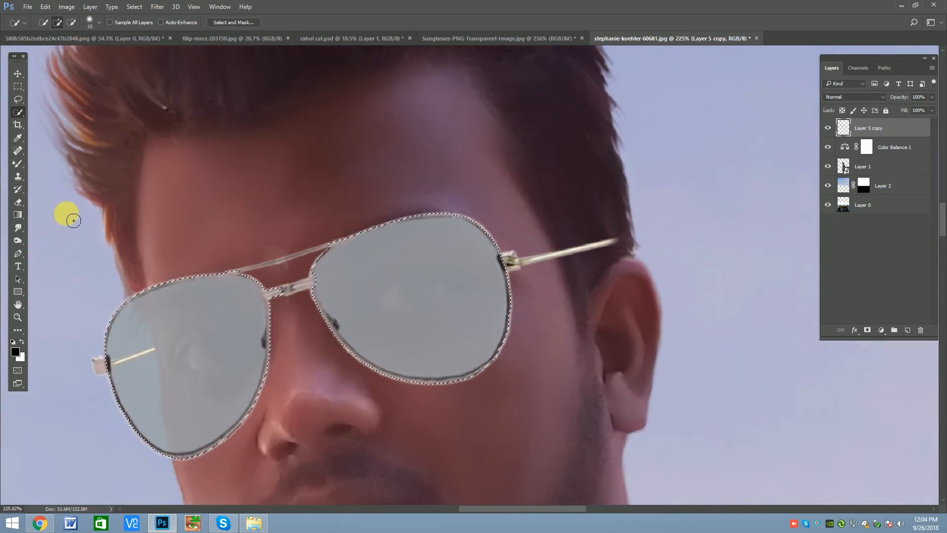
{"action": "scroll", "coordinate": [107, 350], "scroll_direction": "up", "scroll_amount": 1}
{"action": "left_click", "coordinate": [107, 344]}
{"action": "left_click", "coordinate": [122, 406]}
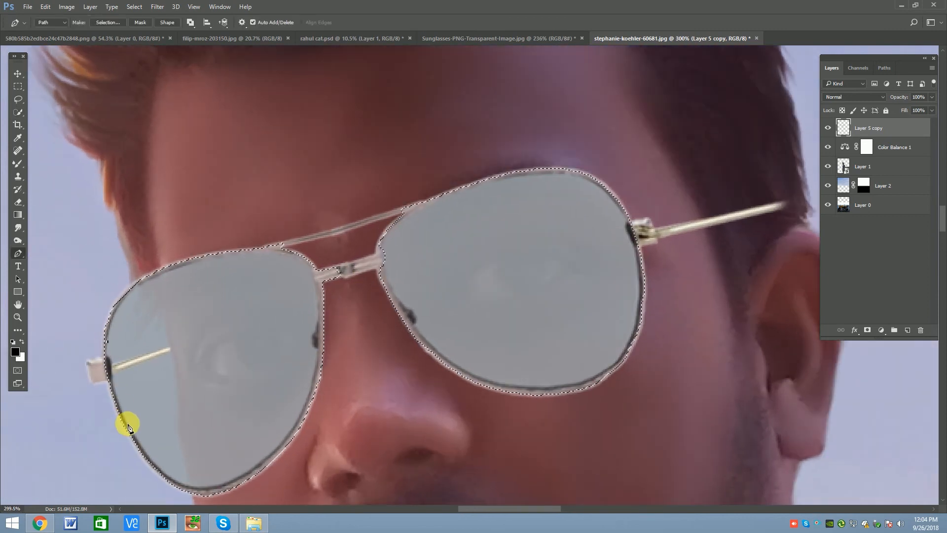
{"action": "left_click", "coordinate": [176, 488]}
{"action": "left_click", "coordinate": [198, 487]}
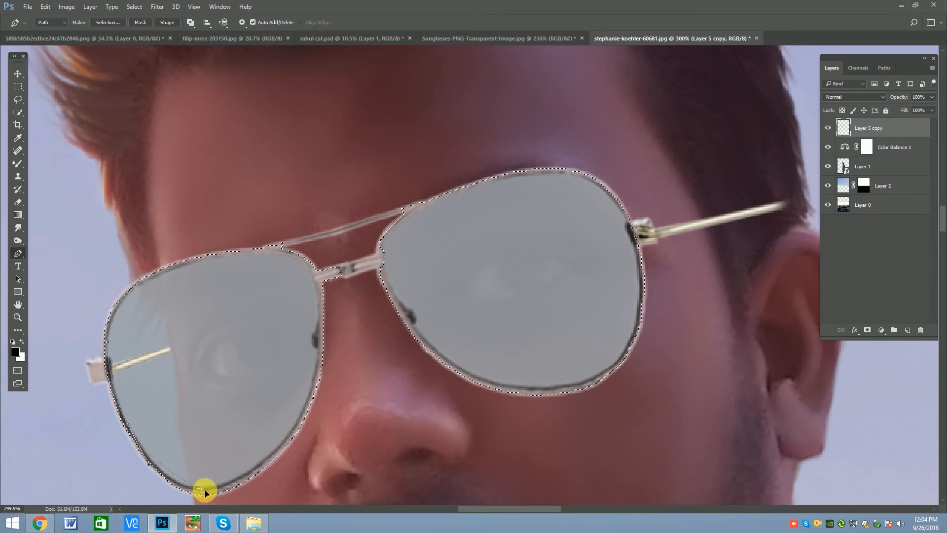
{"action": "left_click", "coordinate": [222, 486]}
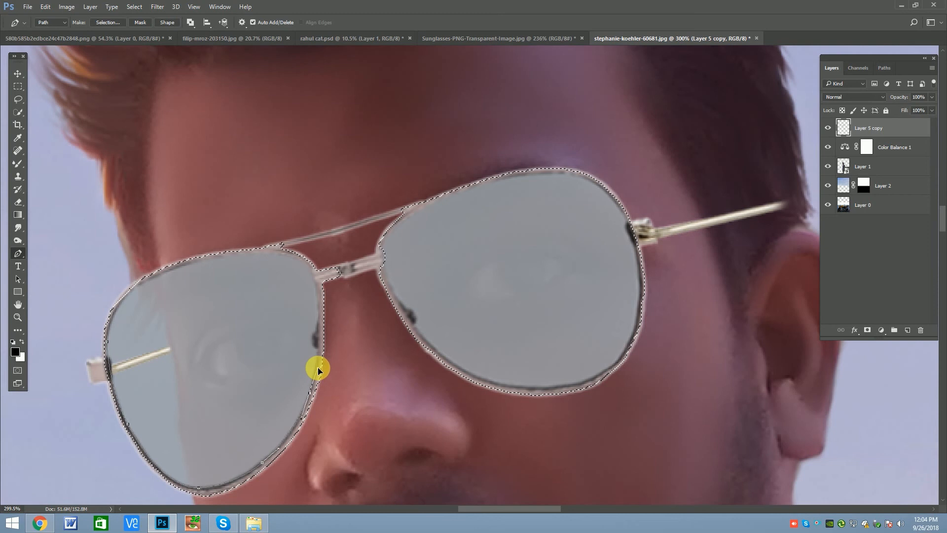
{"action": "left_click", "coordinate": [284, 253]}
{"action": "left_click", "coordinate": [251, 247]}
{"action": "left_click", "coordinate": [199, 263]}
{"action": "left_click", "coordinate": [146, 279]}
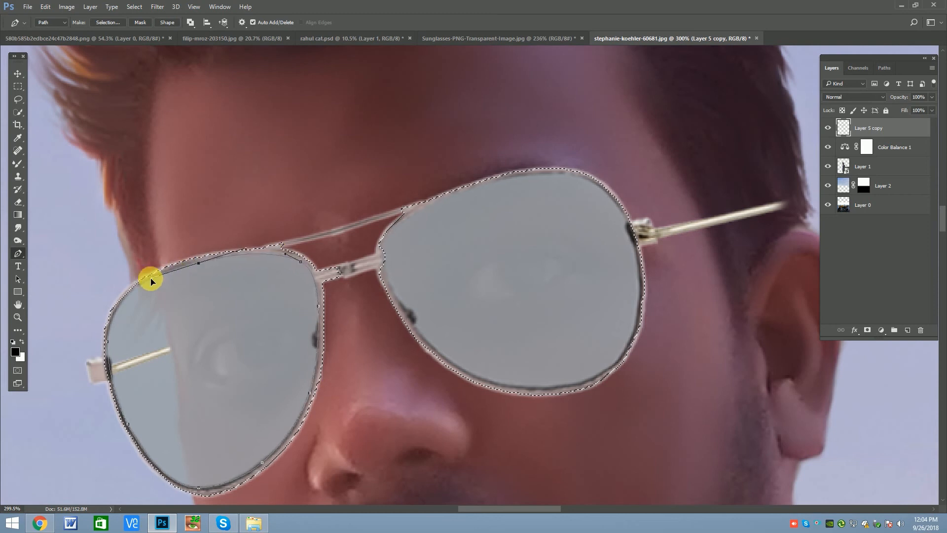
{"action": "left_click", "coordinate": [123, 295]}
{"action": "left_click", "coordinate": [116, 306]}
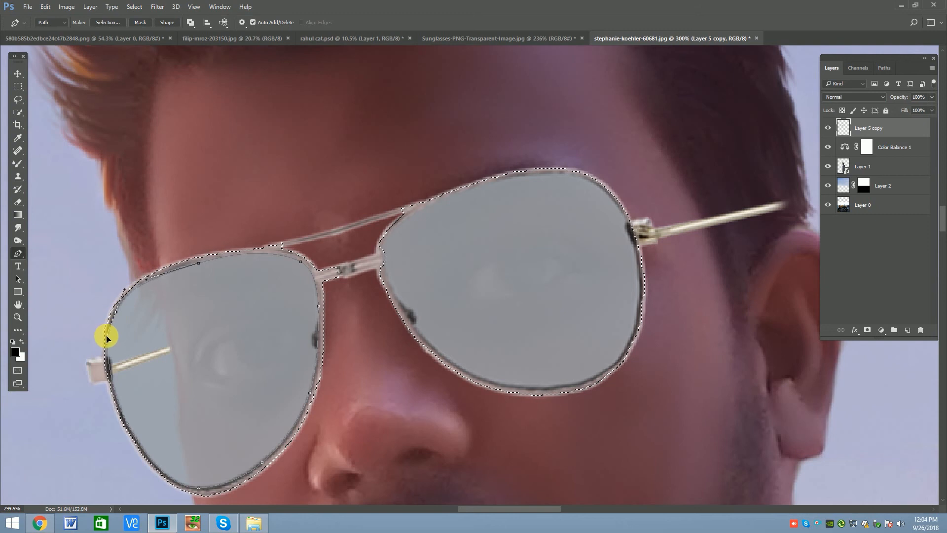
{"action": "left_click_drag", "start_coordinate": [106, 335], "coordinate": [108, 340]}
{"action": "key", "text": "ctrl+Return"}
{"action": "key", "text": "ctrl+z"}
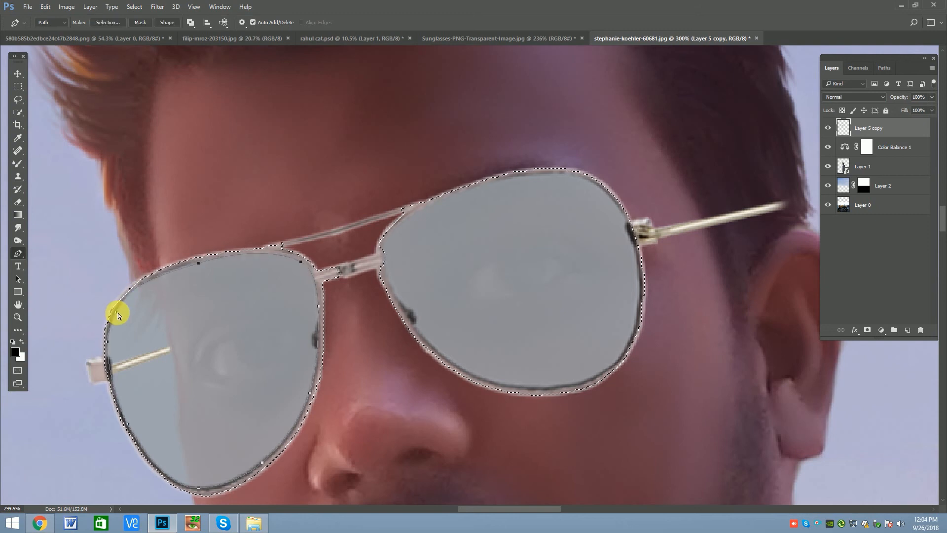
{"action": "key", "text": "ctrl+z"}
{"action": "key", "text": "ctrl+z"}
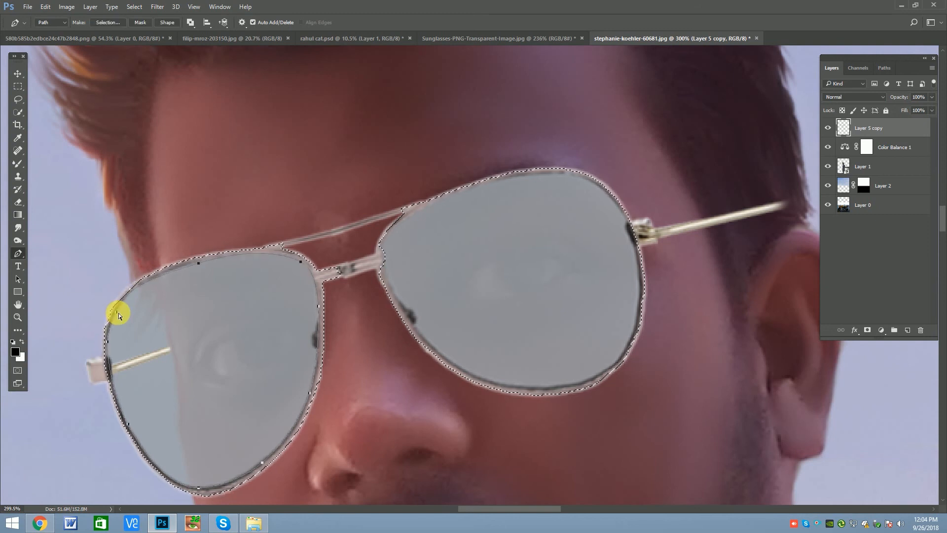
{"action": "key", "text": "ctrl+Return"}
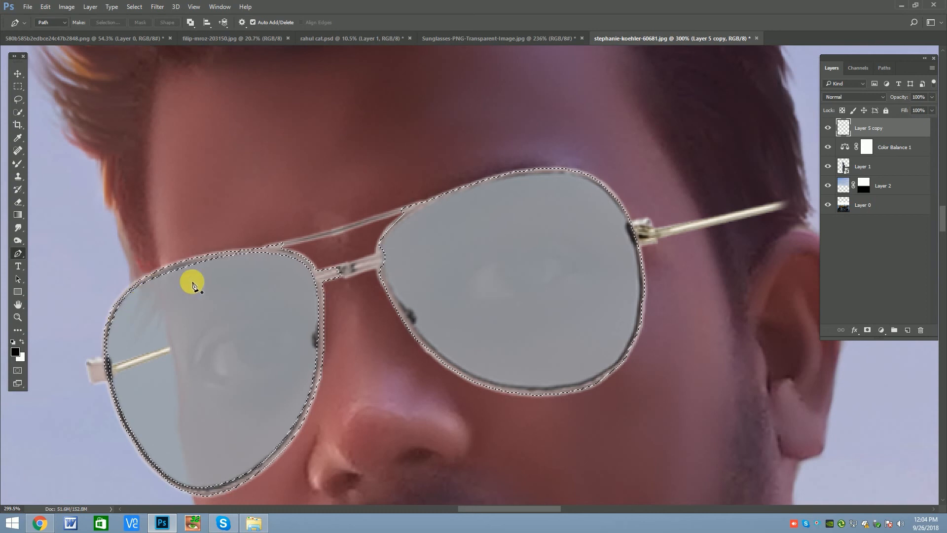
{"action": "key", "text": "ctrl+z"}
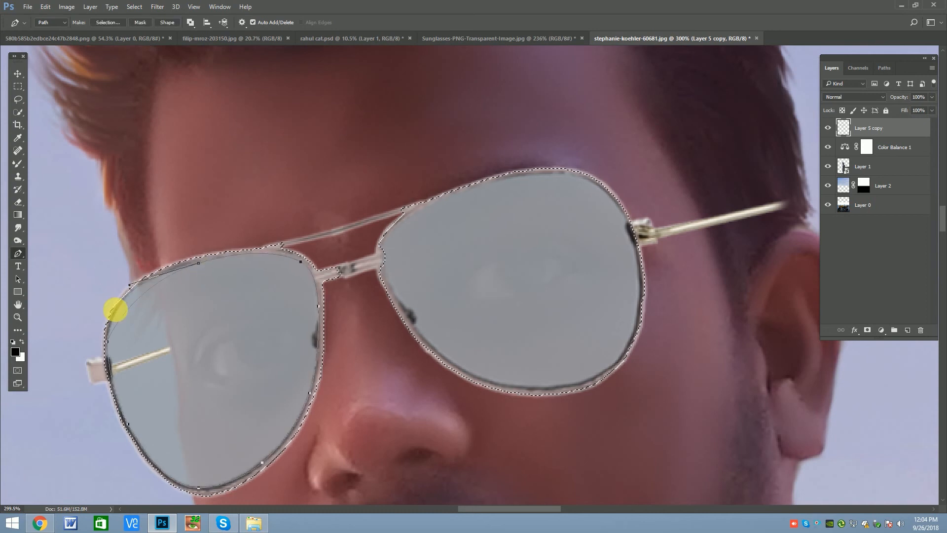
Draw an outer path loop around the far lens and subtract the enclosed ring, removing the frame from the selection
{"action": "left_click_drag", "start_coordinate": [116, 311], "coordinate": [161, 240]}
{"action": "left_click", "coordinate": [116, 307]}
{"action": "left_click_drag", "start_coordinate": [298, 197], "coordinate": [334, 208]}
{"action": "left_click_drag", "start_coordinate": [382, 305], "coordinate": [388, 382]}
{"action": "left_click_drag", "start_coordinate": [281, 484], "coordinate": [266, 492]}
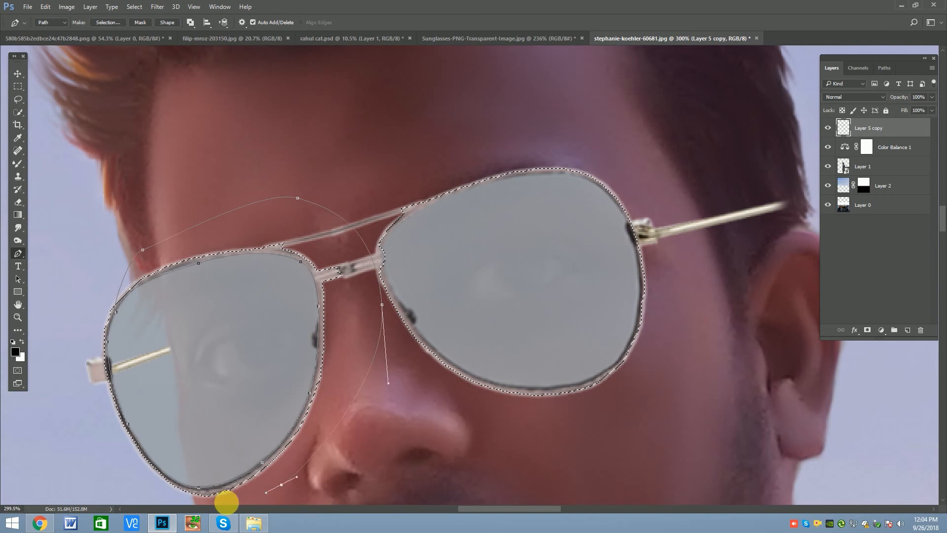
{"action": "left_click_drag", "start_coordinate": [121, 478], "coordinate": [110, 467]}
{"action": "scroll", "coordinate": [147, 334], "scroll_direction": "down", "scroll_amount": 2}
{"action": "key", "text": "ctrl+z"}
{"action": "left_click_drag", "start_coordinate": [166, 488], "coordinate": [152, 482]}
{"action": "left_click_drag", "start_coordinate": [92, 419], "coordinate": [88, 407]}
{"action": "left_click", "coordinate": [113, 263]}
{"action": "left_click_drag", "start_coordinate": [80, 318], "coordinate": [118, 304]}
{"action": "key", "text": "ctrl+alt+Return"}
Trace the leftover frame sliver at the far lens's upper outer edge with the Pen tool and subtract it from the selection
{"action": "scroll", "coordinate": [120, 327], "scroll_direction": "up", "scroll_amount": 8}
{"action": "left_click", "coordinate": [111, 410]}
{"action": "left_click_drag", "start_coordinate": [150, 263], "coordinate": [157, 259]}
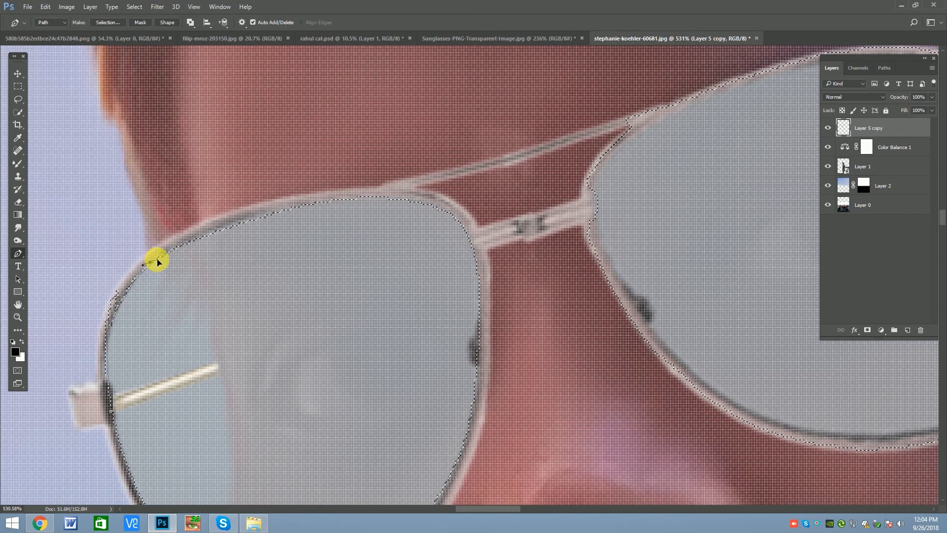
{"action": "left_click", "coordinate": [133, 235]}
{"action": "left_click", "coordinate": [98, 244]}
{"action": "left_click", "coordinate": [82, 349]}
{"action": "left_click", "coordinate": [79, 378]}
{"action": "left_click", "coordinate": [111, 411]}
{"action": "key", "text": "ctrl+alt+Return"}
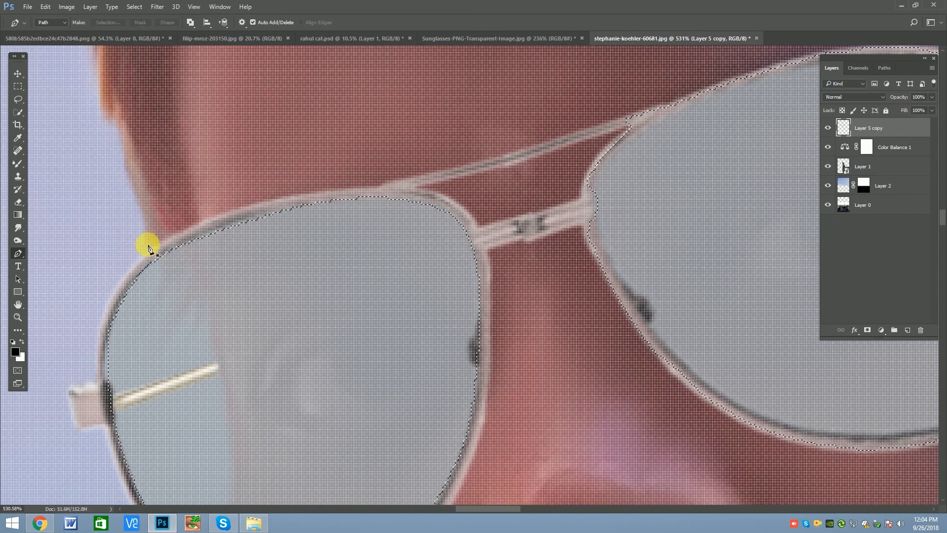
Outline the missed strip inside the far lens near the hinge with the Pen tool and add it to the selection
{"action": "left_click", "coordinate": [109, 336]}
{"action": "left_click_drag", "start_coordinate": [109, 414], "coordinate": [110, 415]}
{"action": "left_click", "coordinate": [116, 435]}
{"action": "left_click", "coordinate": [139, 413]}
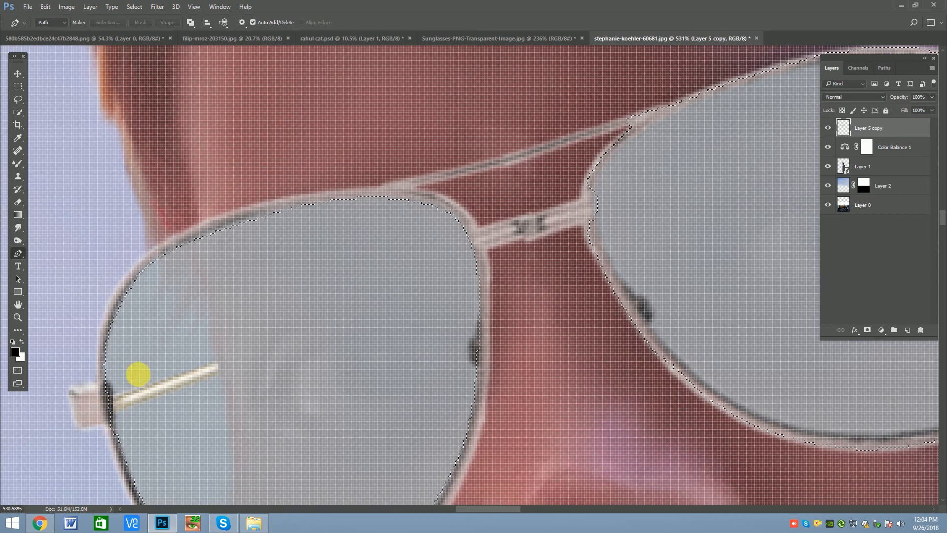
{"action": "key", "text": "ctrl+shift+Return"}
Trace a closed Pen tool path along the inner edge of the frame around the lens nearest the ear
{"action": "scroll", "coordinate": [222, 302], "scroll_direction": "down", "scroll_amount": 3}
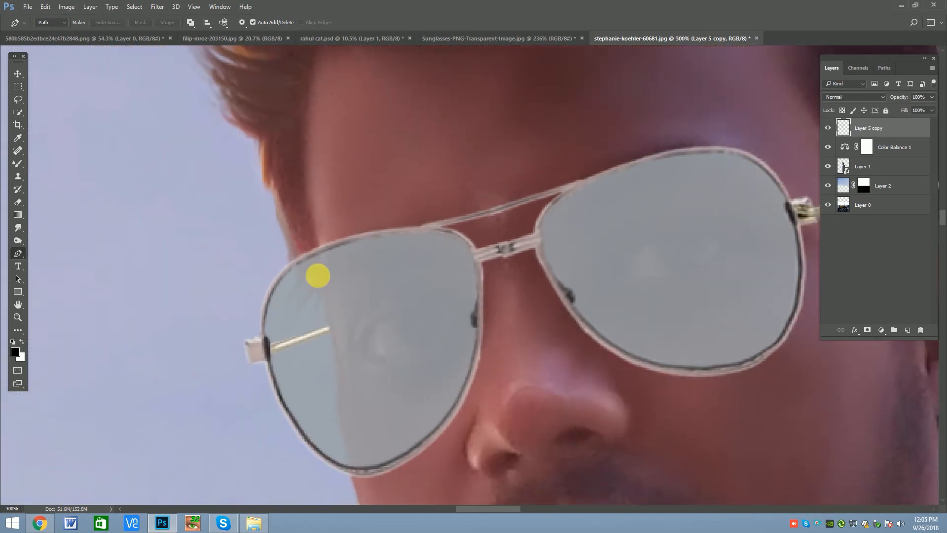
{"action": "left_click", "coordinate": [339, 253]}
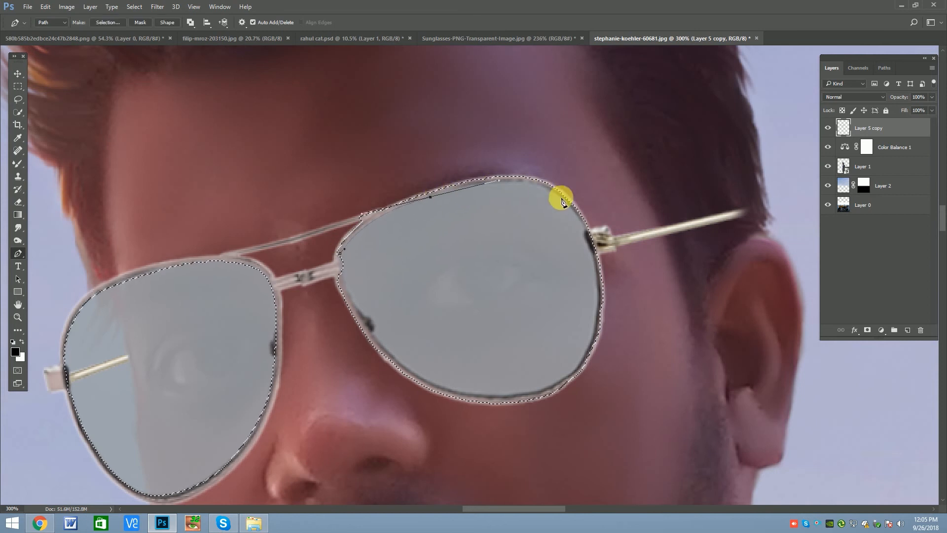
{"action": "left_click_drag", "start_coordinate": [561, 197], "coordinate": [586, 219]}
{"action": "left_click_drag", "start_coordinate": [601, 286], "coordinate": [601, 304]}
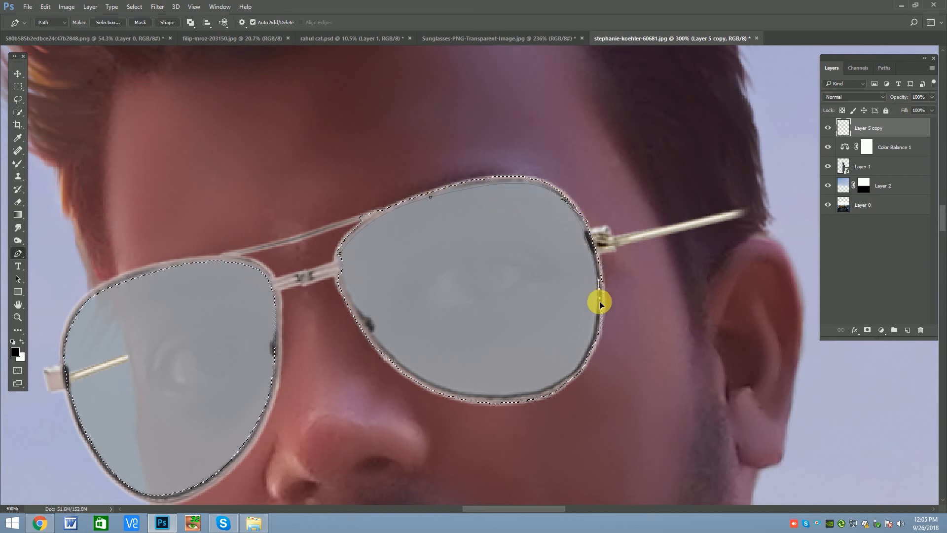
{"action": "left_click_drag", "start_coordinate": [571, 370], "coordinate": [562, 380]}
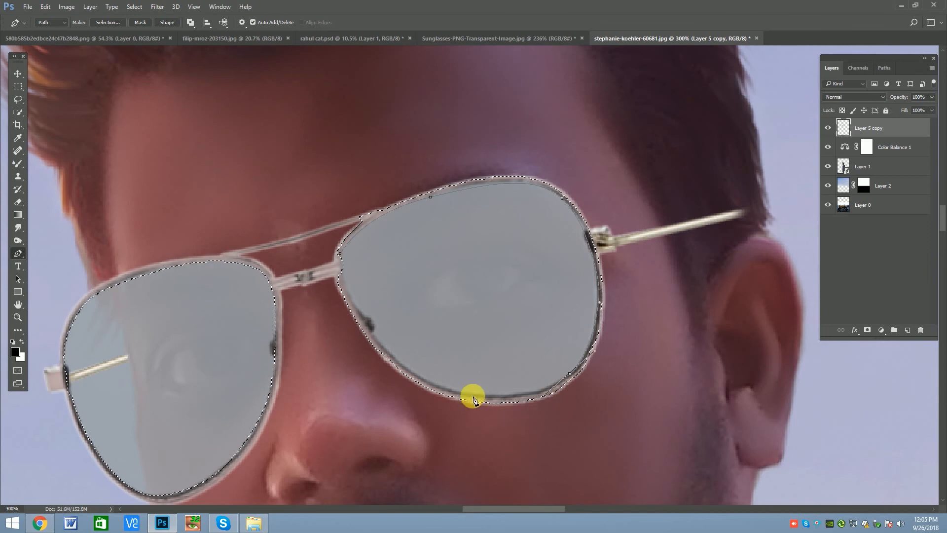
{"action": "left_click", "coordinate": [409, 369]}
{"action": "left_click", "coordinate": [393, 356]}
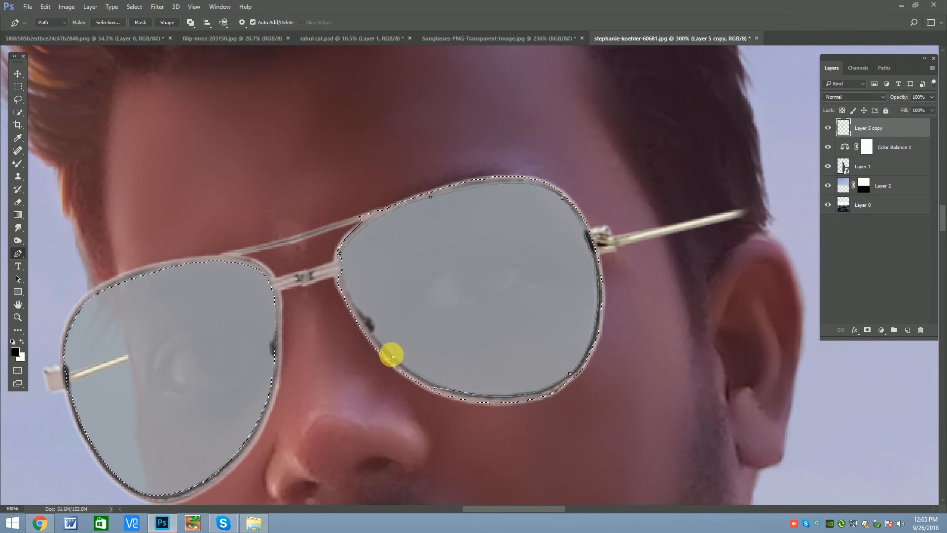
{"action": "left_click", "coordinate": [378, 342]}
{"action": "left_click", "coordinate": [357, 308]}
{"action": "left_click", "coordinate": [343, 278]}
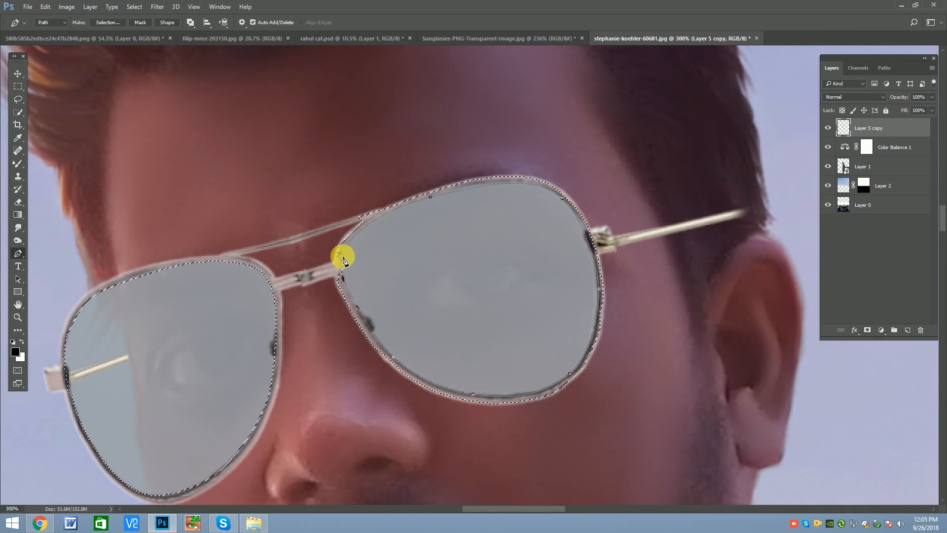
{"action": "left_click", "coordinate": [343, 254]}
Draw an outer path loop around the lens nearest the ear and subtract the enclosed ring from the selection
{"action": "left_click_drag", "start_coordinate": [330, 352], "coordinate": [351, 391]}
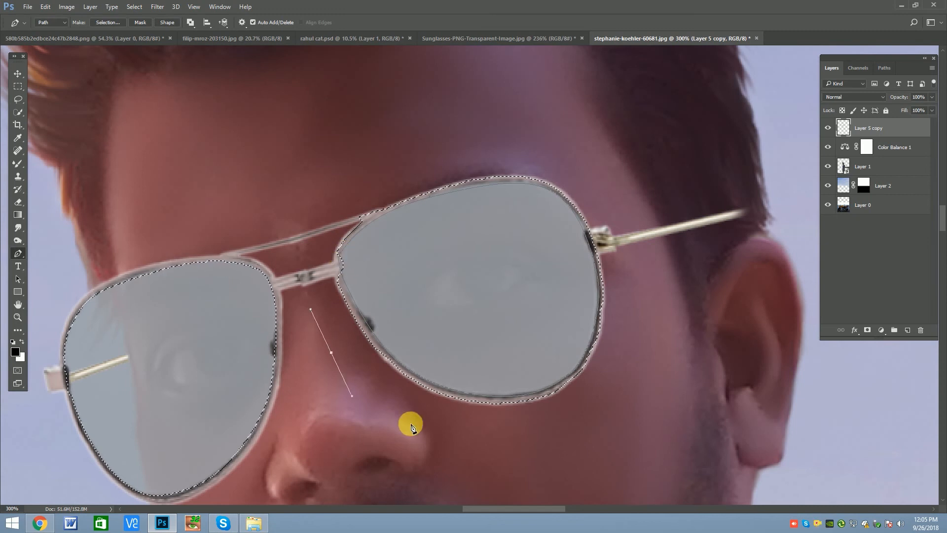
{"action": "left_click_drag", "start_coordinate": [495, 453], "coordinate": [553, 459]}
{"action": "left_click_drag", "start_coordinate": [614, 410], "coordinate": [635, 382]}
{"action": "left_click_drag", "start_coordinate": [653, 271], "coordinate": [653, 226]}
{"action": "left_click_drag", "start_coordinate": [577, 130], "coordinate": [501, 125]}
{"action": "left_click_drag", "start_coordinate": [319, 151], "coordinate": [308, 181]}
{"action": "left_click_drag", "start_coordinate": [306, 252], "coordinate": [304, 262]}
{"action": "left_click", "coordinate": [309, 263]}
{"action": "key", "text": "ctrl+shift+Return"}
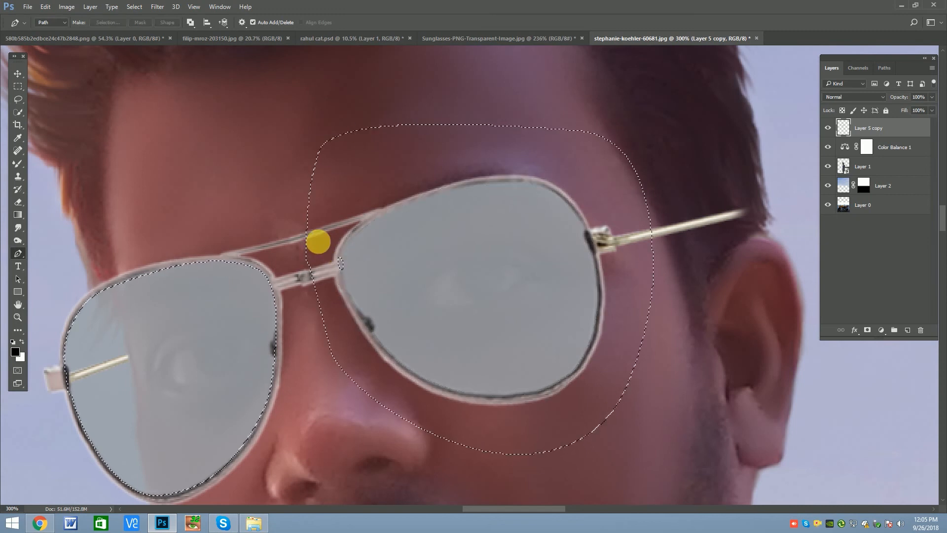
{"action": "key", "text": "ctrl+z"}
{"action": "key", "text": "ctrl+alt+Return"}
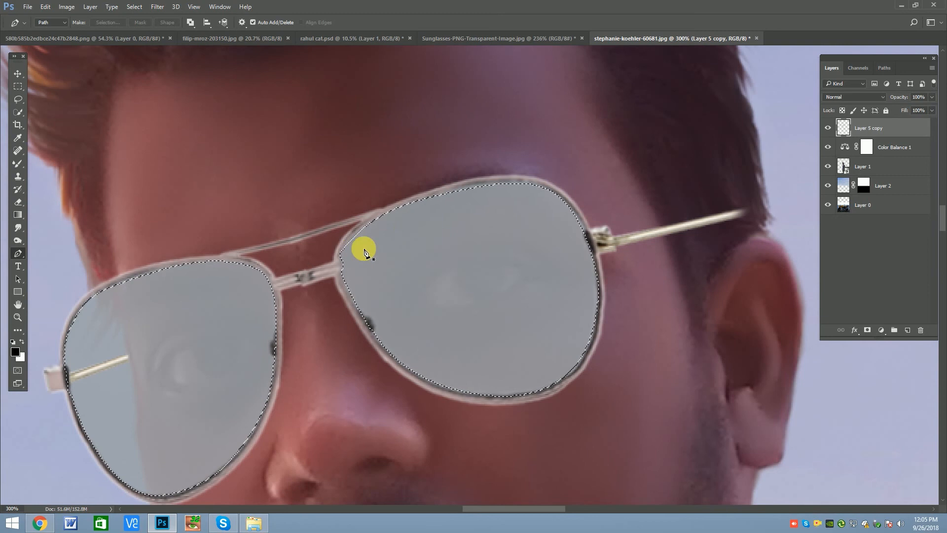
Add a Gradient Fill layer limited to the two selected lenses
{"action": "left_click", "coordinate": [17, 73]}
{"action": "left_click", "coordinate": [889, 334]}
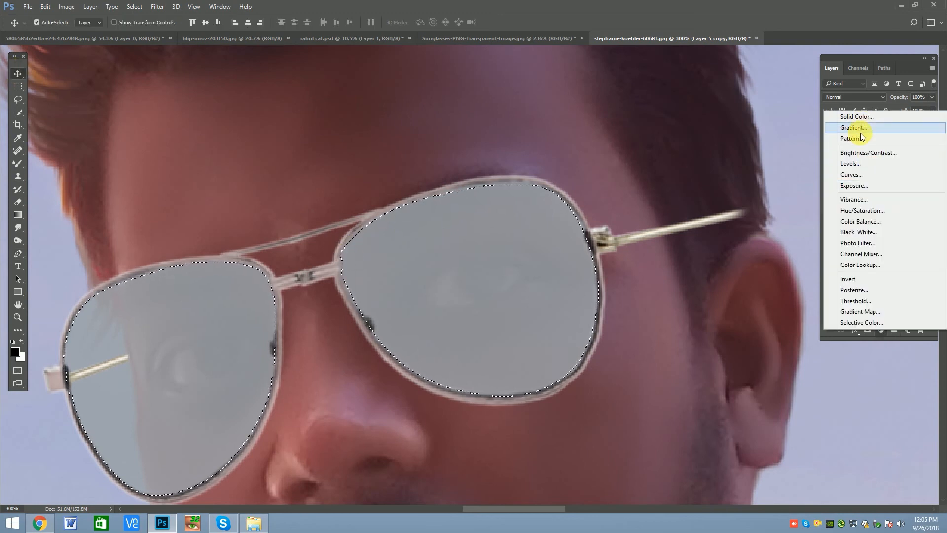
{"action": "left_click", "coordinate": [856, 126]}
{"action": "key", "text": "ctrl+minus"}
{"action": "key", "text": "ctrl+minus"}
{"action": "key", "text": "ctrl+minus"}
{"action": "key", "text": "ctrl+minus"}
{"action": "key", "text": "ctrl+minus"}
{"action": "key", "text": "ctrl+minus"}
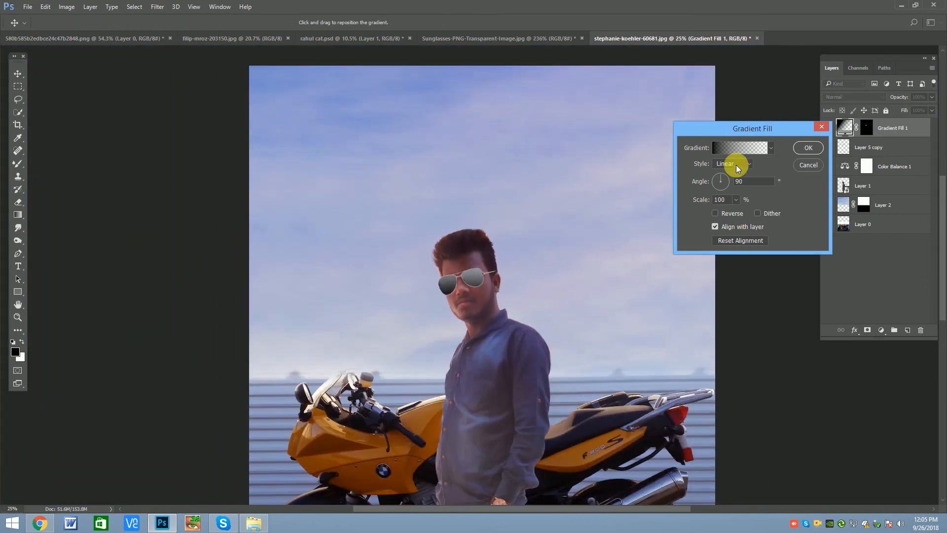
Compare gradient presets on the lenses, choose the orange-to-teal preset 5, and apply the linear fill at 90°
{"action": "left_click", "coordinate": [739, 148]}
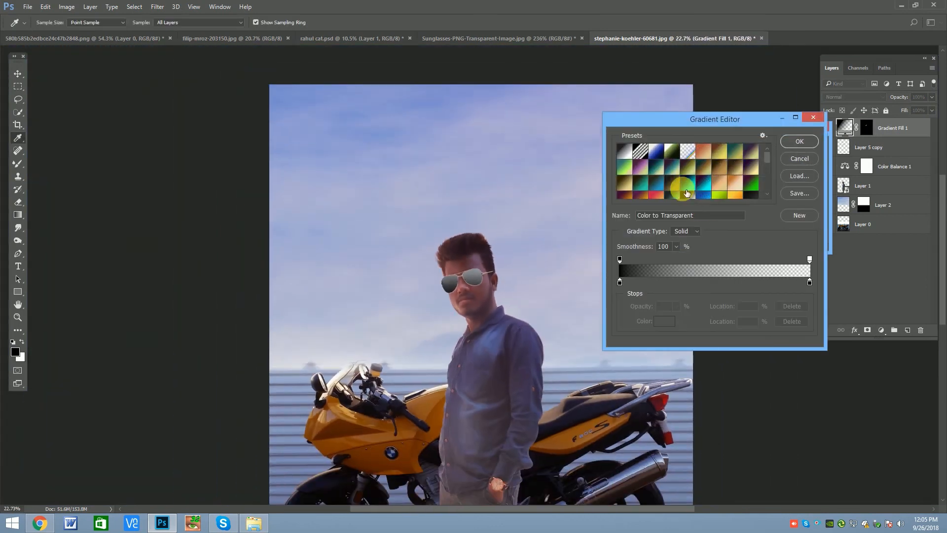
{"action": "scroll", "coordinate": [656, 173], "scroll_direction": "down", "scroll_amount": 1}
{"action": "left_click", "coordinate": [640, 158]}
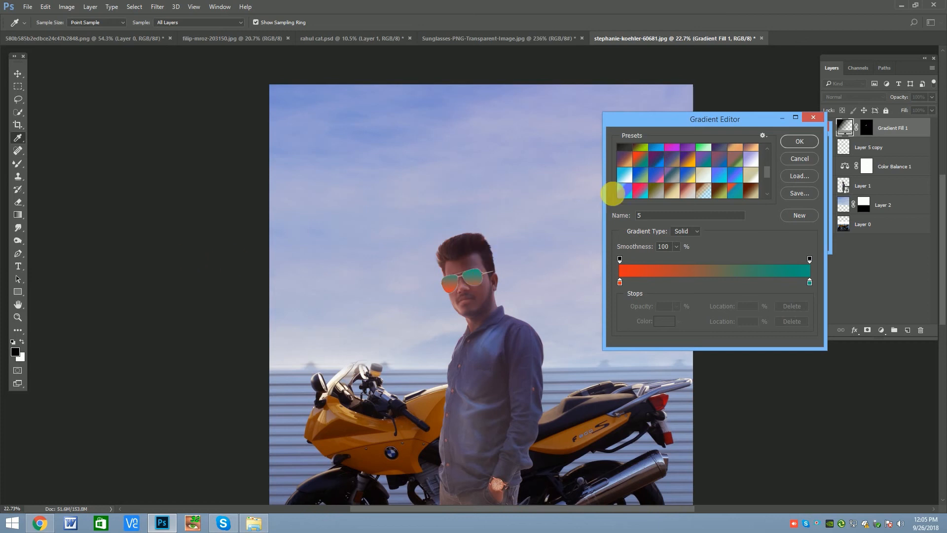
{"action": "left_click", "coordinate": [688, 159]}
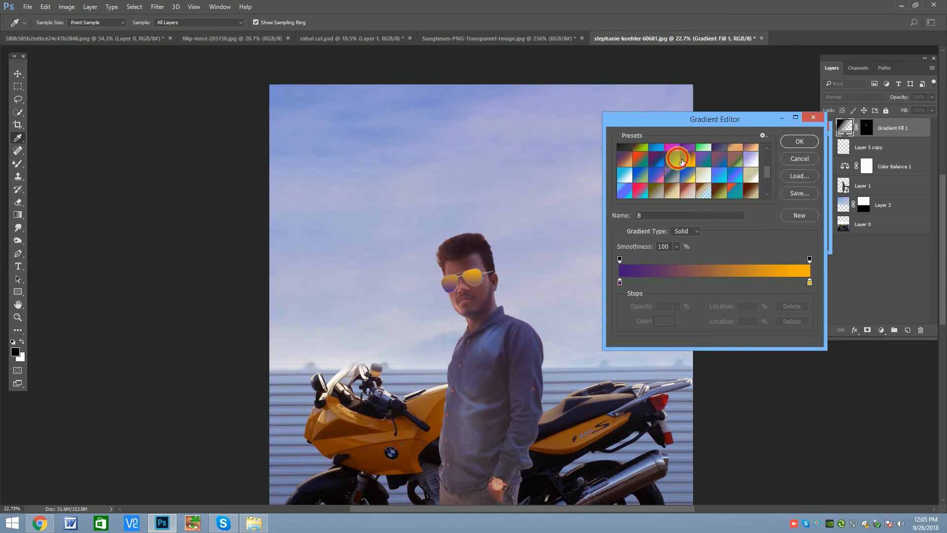
{"action": "left_click", "coordinate": [657, 159]}
{"action": "left_click", "coordinate": [690, 161]}
{"action": "left_click", "coordinate": [639, 162]}
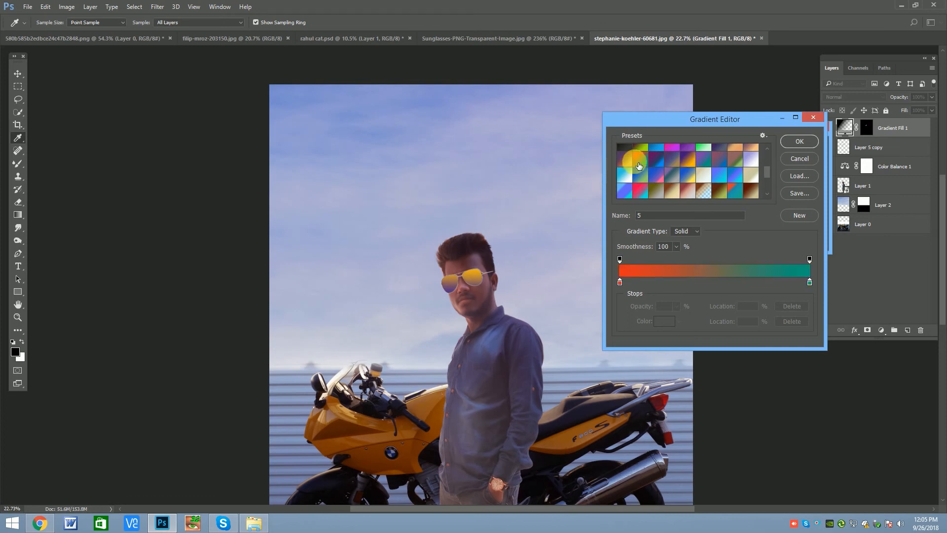
{"action": "left_click", "coordinate": [624, 159]}
{"action": "left_click", "coordinate": [640, 160]}
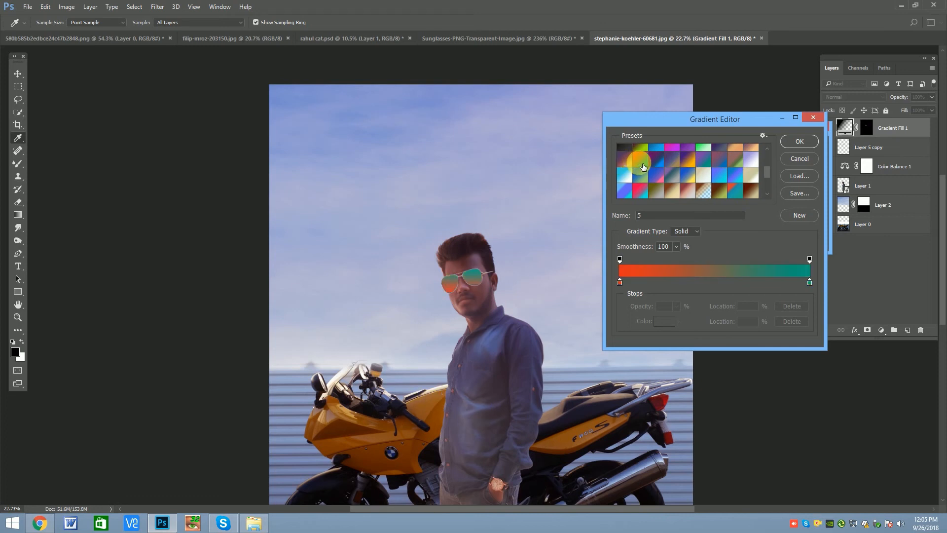
{"action": "key", "text": "Return"}
{"action": "scroll", "coordinate": [597, 251], "scroll_direction": "up", "scroll_amount": 2}
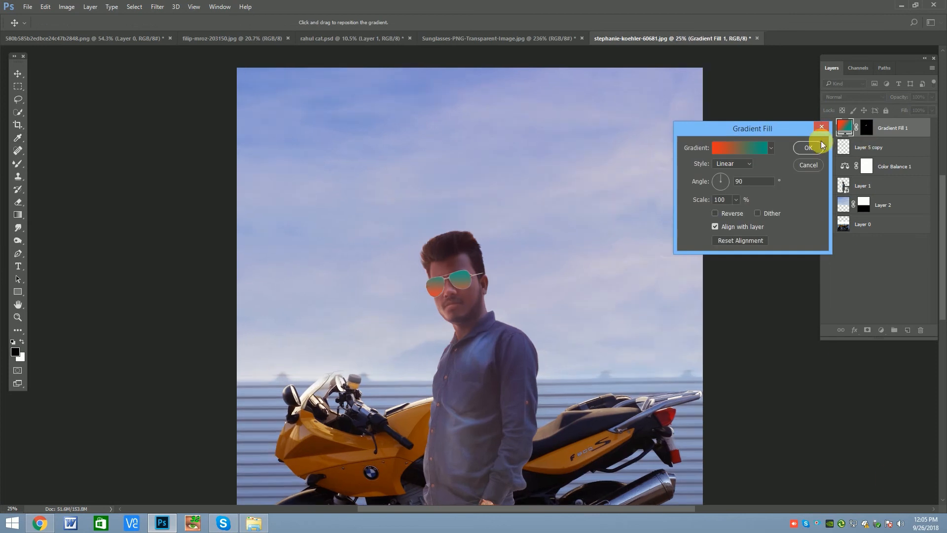
{"action": "left_click", "coordinate": [817, 144]}
{"action": "scroll", "coordinate": [433, 255], "scroll_direction": "up", "scroll_amount": 15}
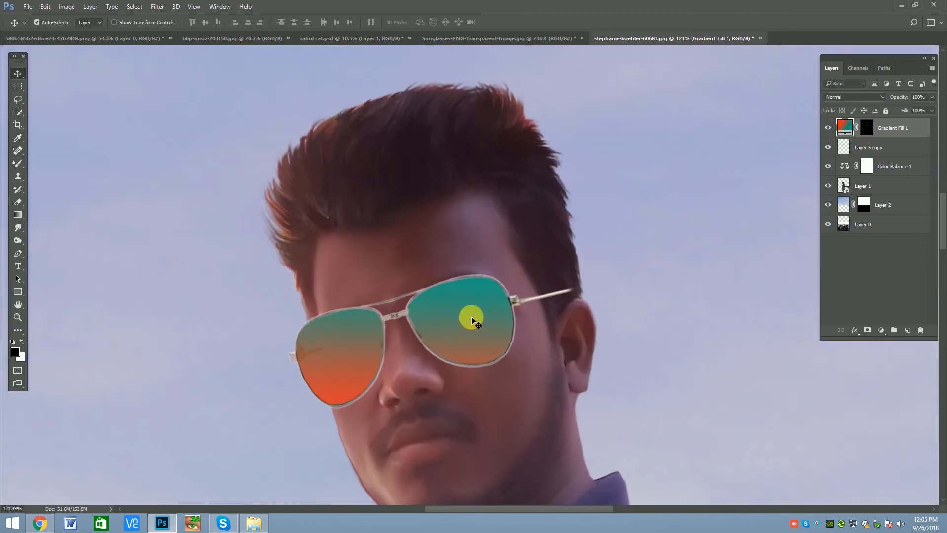
Lower the opacity of the Gradient Fill 1 layer to 50%
{"action": "left_click", "coordinate": [933, 98]}
{"action": "left_click_drag", "start_coordinate": [932, 105], "coordinate": [919, 105]}
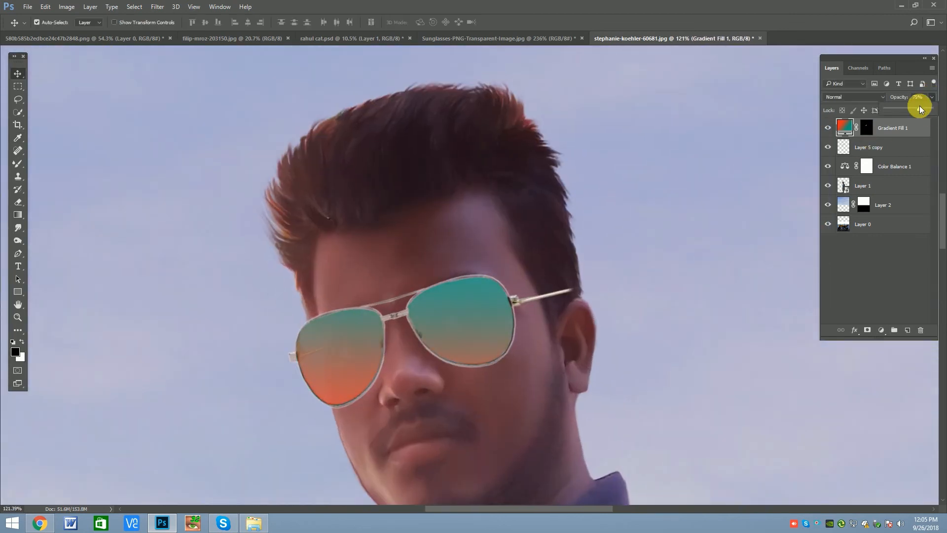
{"action": "type", "text": "50"}
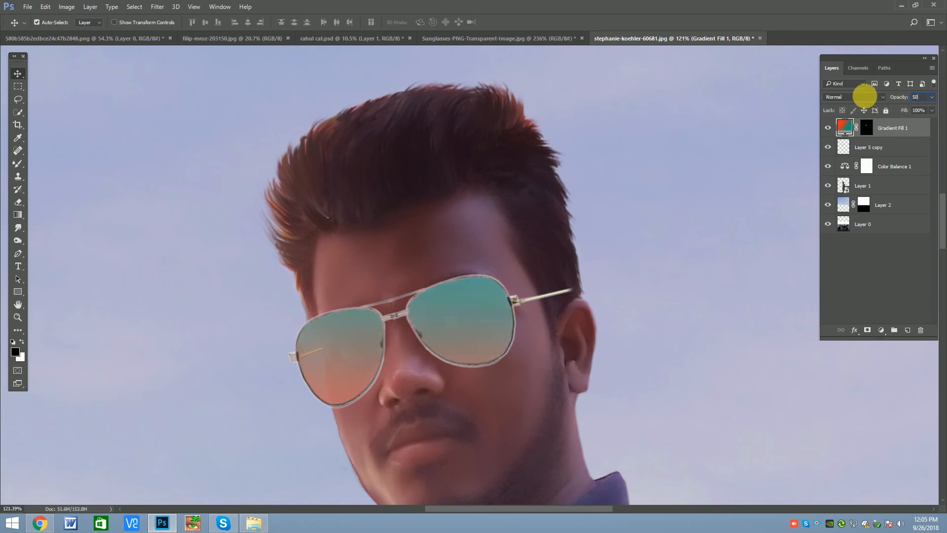
Try the Gradient Fill 1 layer at 60% opacity, and raise its opacity to 100%
{"action": "left_click_drag", "start_coordinate": [929, 101], "coordinate": [855, 103]}
{"action": "type", "text": "60"}
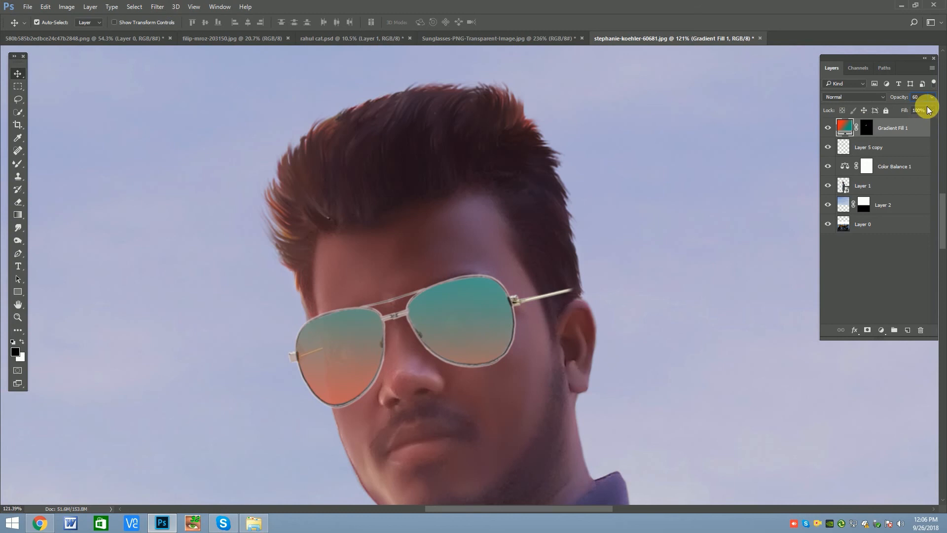
{"action": "left_click", "coordinate": [931, 97]}
{"action": "left_click_drag", "start_coordinate": [912, 108], "coordinate": [933, 112]}
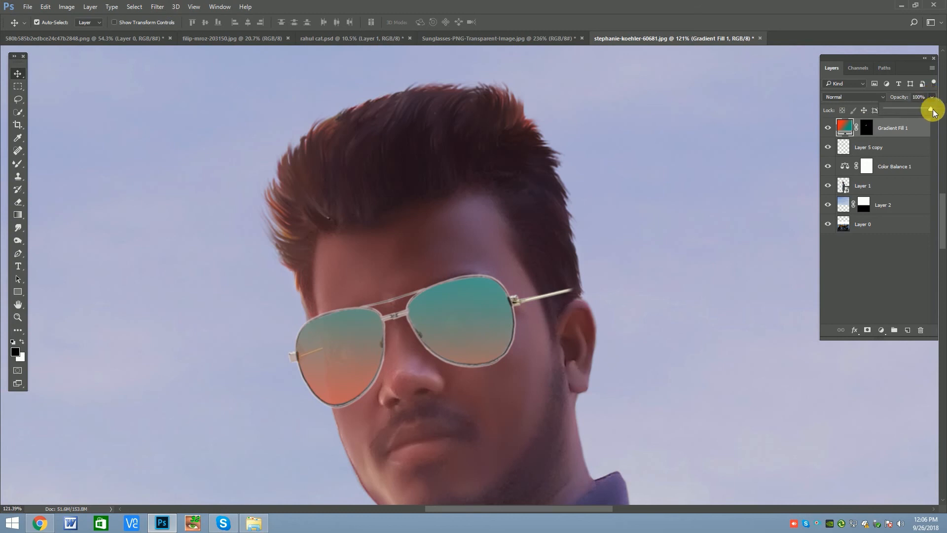
Convert the gradient lens layer to a smart object and apply a Gaussian Blur with a 2.0-pixel radius
{"action": "left_click", "coordinate": [157, 7]}
{"action": "mouse_move", "coordinate": [180, 115]}
{"action": "left_click", "coordinate": [314, 152]}
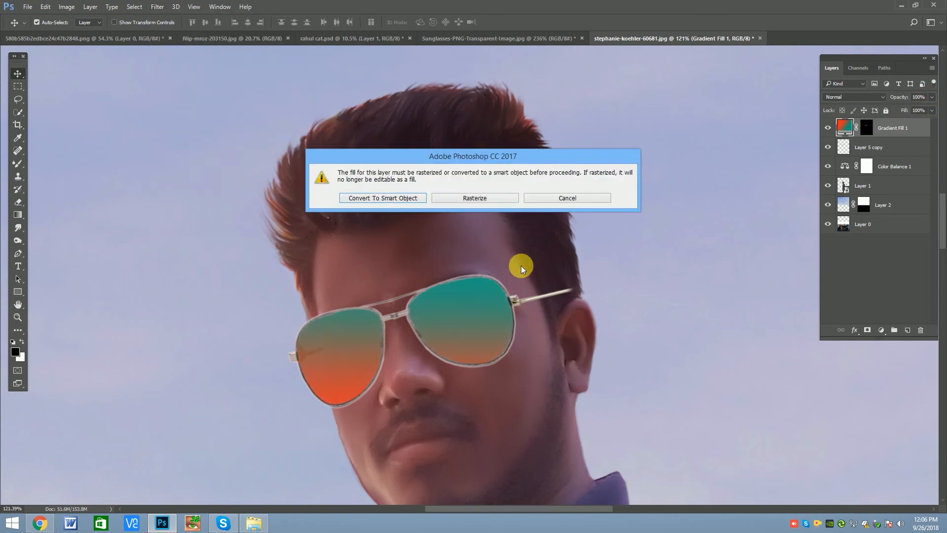
{"action": "left_click", "coordinate": [380, 200]}
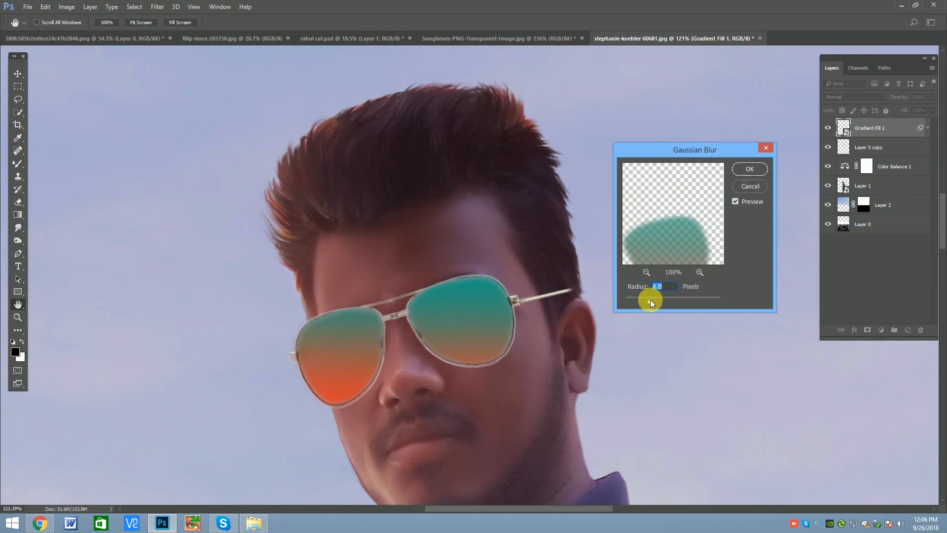
{"action": "mouse_move", "coordinate": [650, 300]}
{"action": "left_mouse_down"}
{"action": "mouse_move", "coordinate": [687, 296]}
{"action": "mouse_move", "coordinate": [631, 297]}
{"action": "left_mouse_up"}
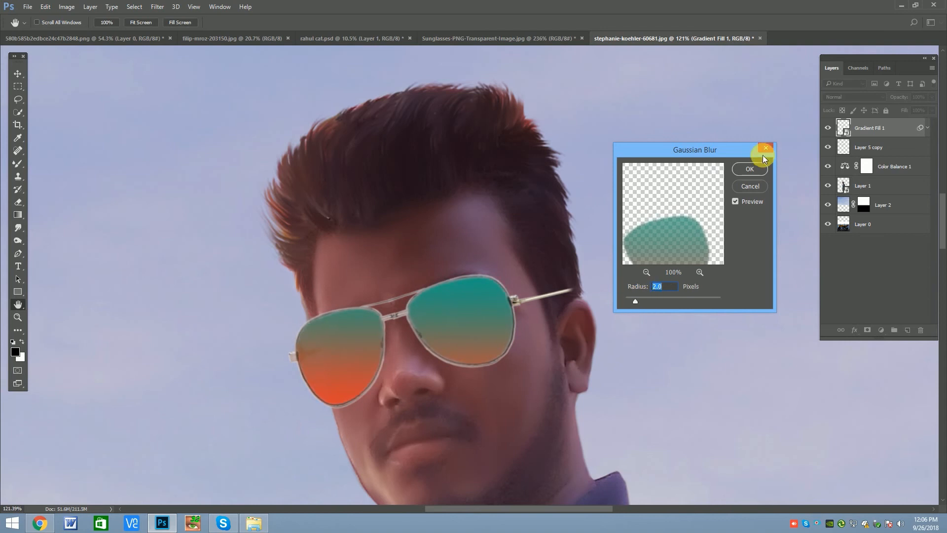
{"action": "left_click", "coordinate": [755, 168]}
Reopen the Color Balance 1 adjustment and set the shadows to -2 cyan–red, +5 magenta–green and +13 yellow–blue
{"action": "scroll", "coordinate": [404, 245], "scroll_direction": "down", "scroll_amount": 7}
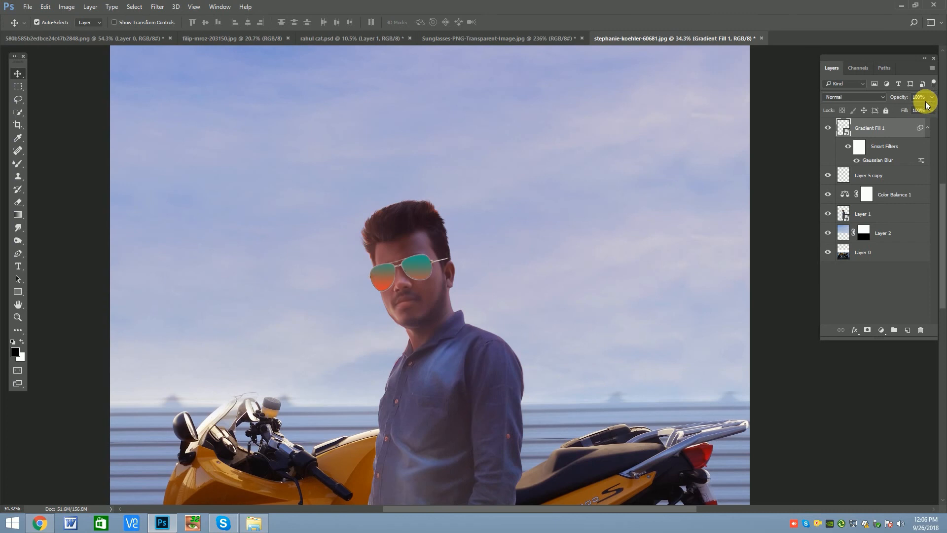
{"action": "scroll", "coordinate": [372, 210], "scroll_direction": "down", "scroll_amount": 2}
{"action": "scroll", "coordinate": [380, 227], "scroll_direction": "up", "scroll_amount": 4}
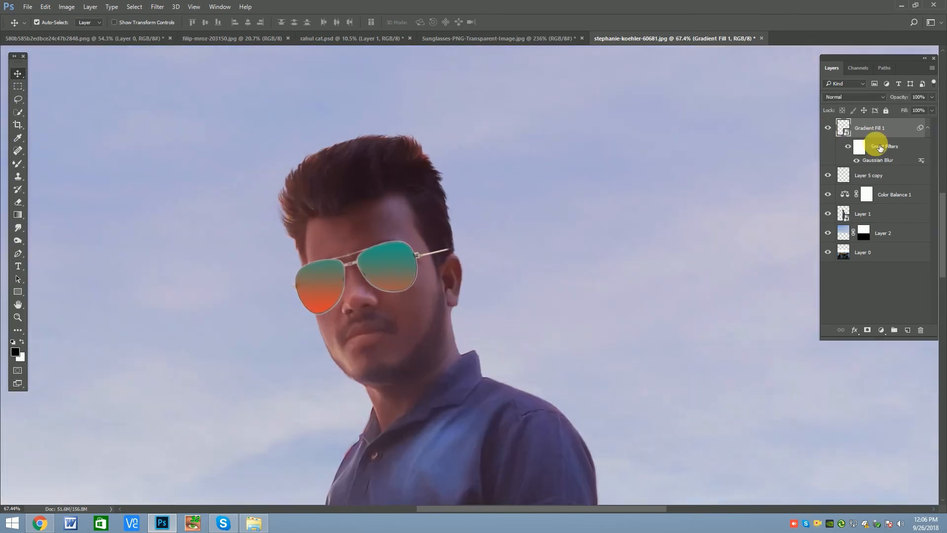
{"action": "scroll", "coordinate": [423, 188], "scroll_direction": "down", "scroll_amount": 4}
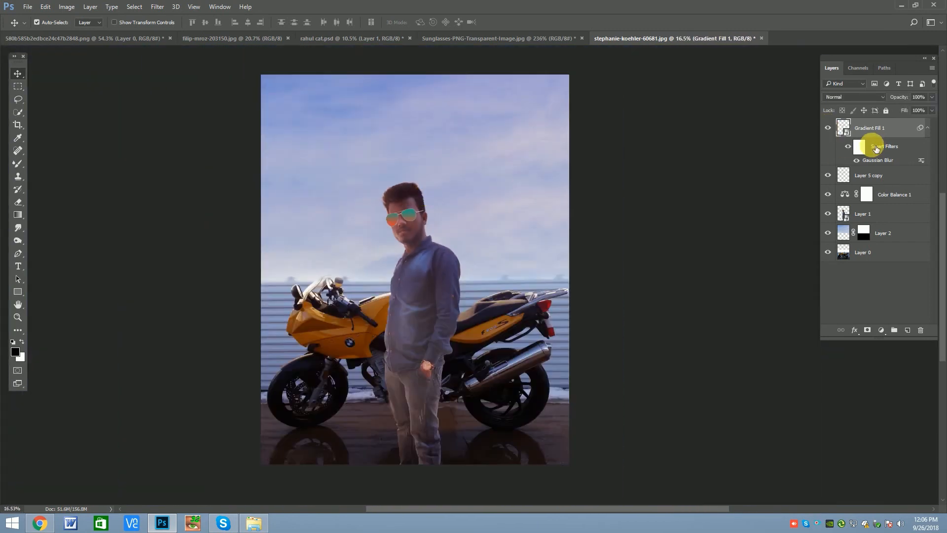
{"action": "left_click", "coordinate": [869, 182]}
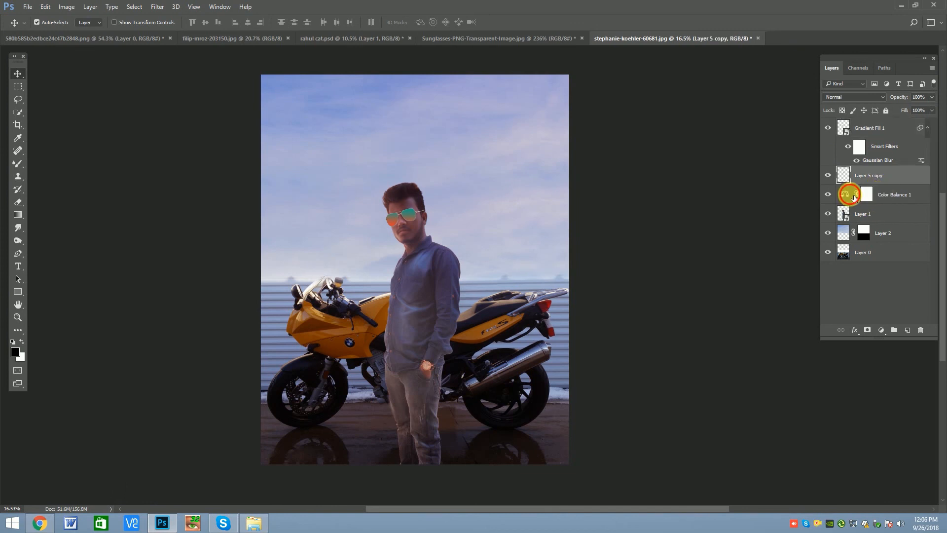
{"action": "double_click", "coordinate": [853, 195]}
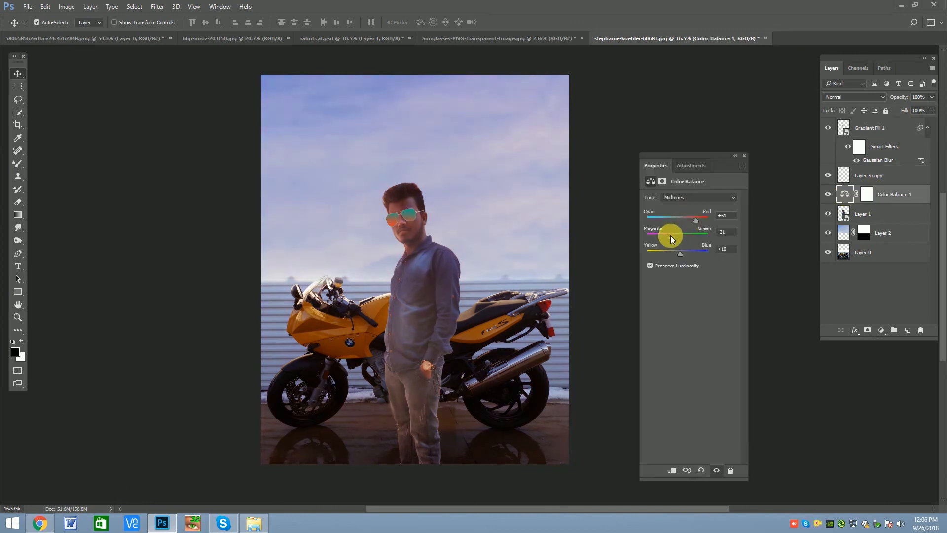
{"action": "mouse_move", "coordinate": [671, 236]}
{"action": "left_mouse_down"}
{"action": "mouse_move", "coordinate": [692, 253]}
{"action": "mouse_move", "coordinate": [679, 253]}
{"action": "mouse_move", "coordinate": [694, 220]}
{"action": "mouse_move", "coordinate": [676, 251]}
{"action": "mouse_move", "coordinate": [677, 217]}
{"action": "mouse_move", "coordinate": [681, 249]}
{"action": "left_mouse_up"}
{"action": "left_click", "coordinate": [693, 199]}
{"action": "left_click", "coordinate": [687, 211]}
{"action": "left_click", "coordinate": [692, 197]}
{"action": "left_click", "coordinate": [691, 218]}
{"action": "left_click", "coordinate": [686, 198]}
{"action": "left_click", "coordinate": [684, 206]}
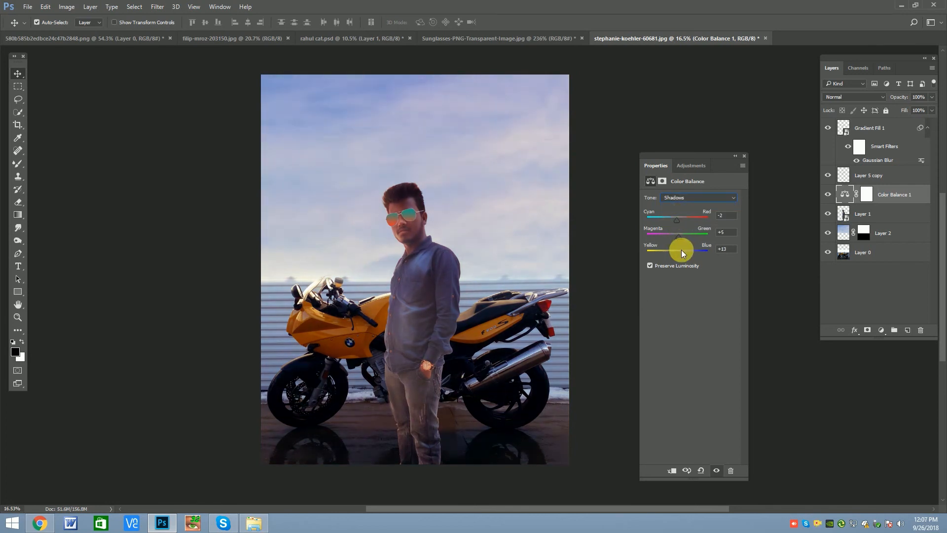
Fine-tune the cyan–red balance of another tonal range in Color Balance 1
{"action": "left_click", "coordinate": [692, 199]}
{"action": "left_click", "coordinate": [683, 218]}
{"action": "left_click_drag", "start_coordinate": [682, 220], "coordinate": [682, 220]}
{"action": "left_click", "coordinate": [744, 155]}
Add a Brightness/Contrast adjustment layer above Gradient Fill 1, with brightness about -61 and contrast about -11
{"action": "left_click", "coordinate": [880, 126]}
{"action": "left_click", "coordinate": [881, 329]}
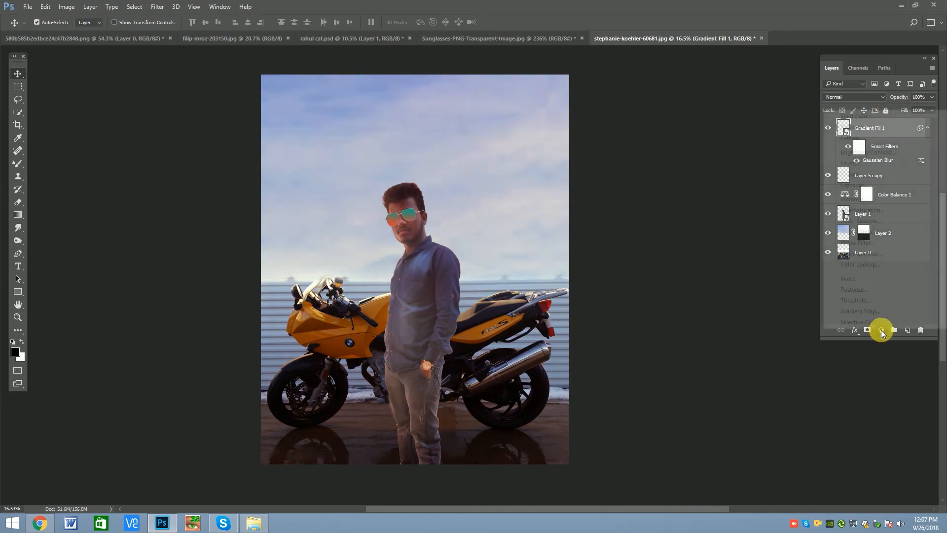
{"action": "left_click", "coordinate": [875, 153]}
{"action": "left_click_drag", "start_coordinate": [689, 219], "coordinate": [675, 222]}
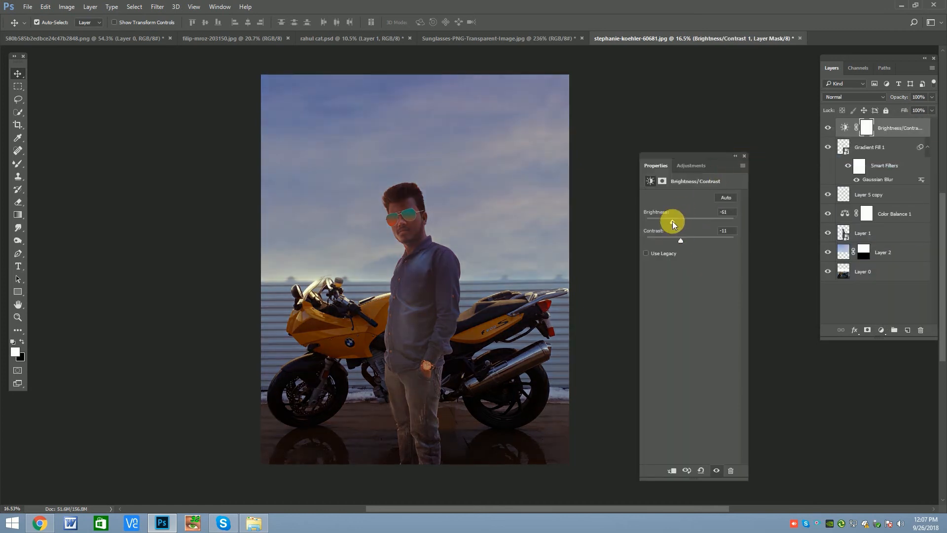
{"action": "left_click", "coordinate": [744, 155]}
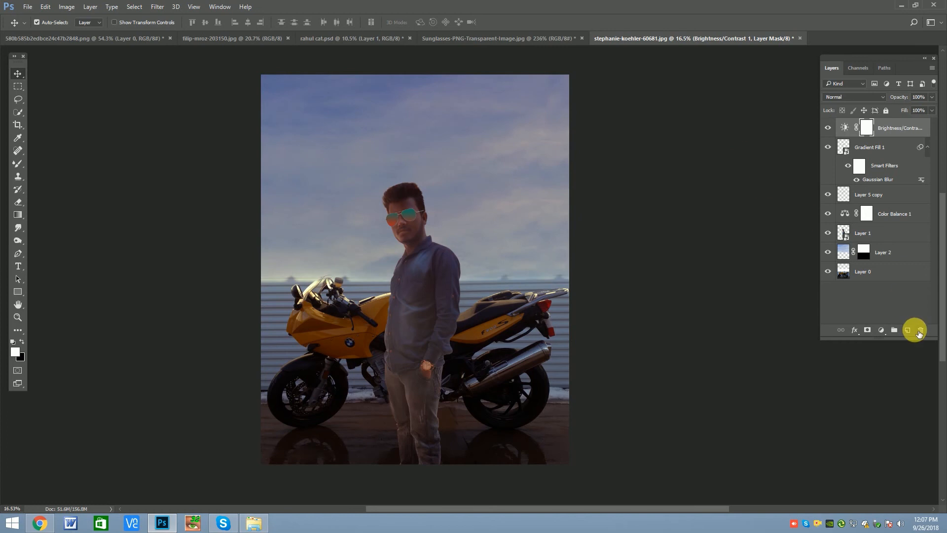
Add a Photo Filter adjustment layer at 30% density and compare filter colours such as Blue and Deep Red
{"action": "left_click", "coordinate": [881, 330]}
{"action": "left_click", "coordinate": [856, 246]}
{"action": "left_click", "coordinate": [701, 198]}
{"action": "left_click", "coordinate": [690, 223]}
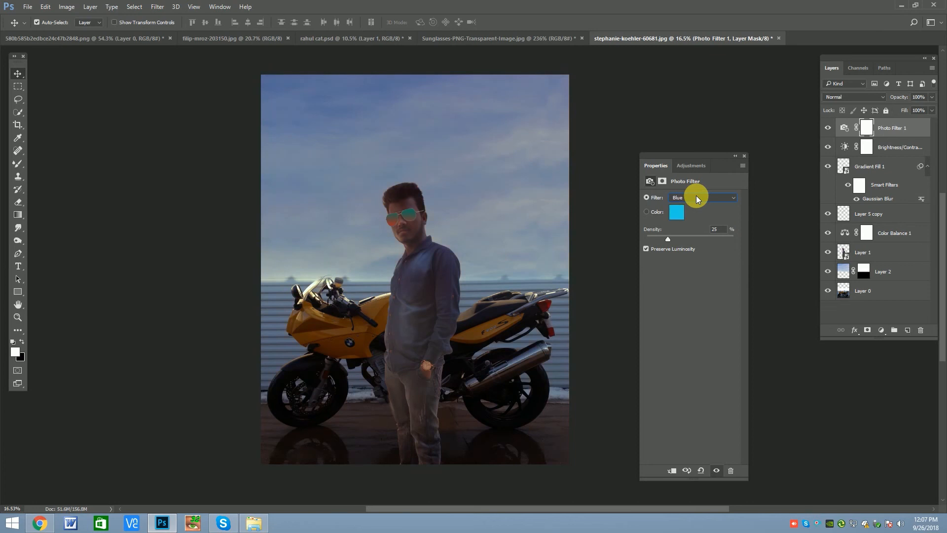
{"action": "scroll", "coordinate": [696, 198], "scroll_direction": "down", "scroll_amount": 1}
{"action": "left_click_drag", "start_coordinate": [673, 240], "coordinate": [672, 239]}
{"action": "left_click", "coordinate": [691, 198]}
{"action": "left_click", "coordinate": [692, 317]}
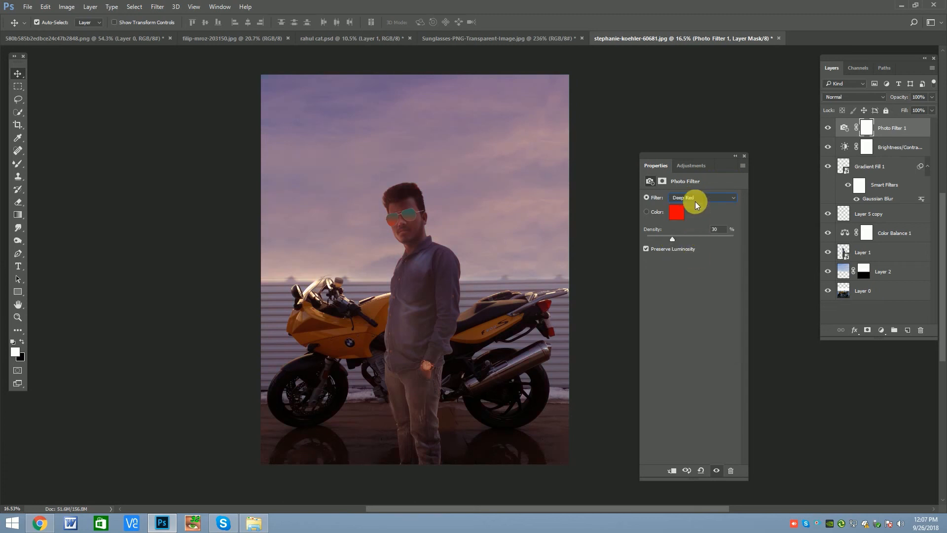
{"action": "left_click", "coordinate": [744, 156]}
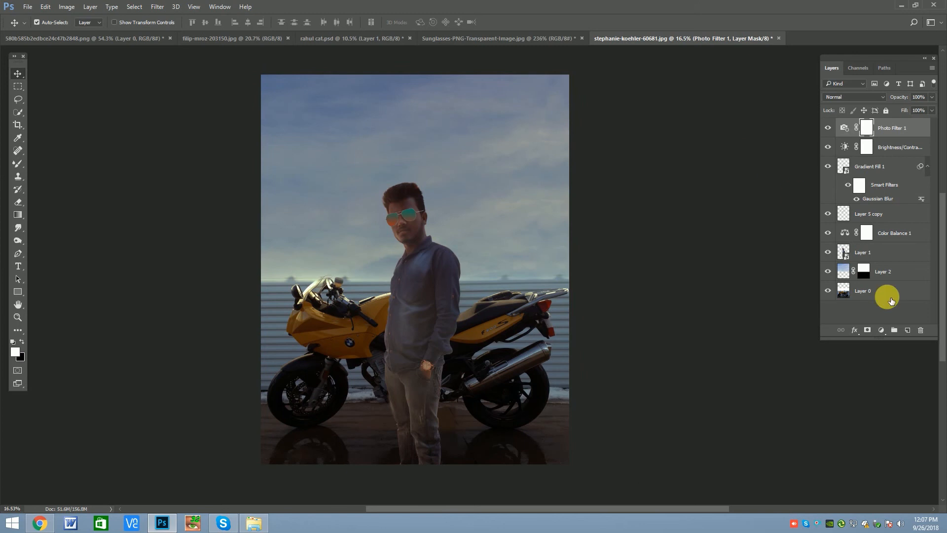
Add an Exposure adjustment layer above the photo filter and raise the exposure to +0.38
{"action": "left_click", "coordinate": [881, 329]}
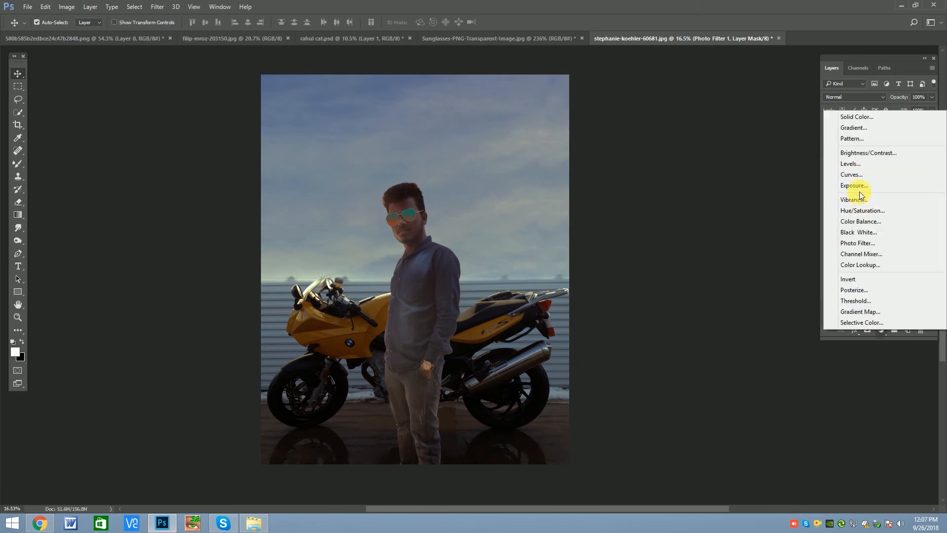
{"action": "left_click", "coordinate": [857, 186]}
{"action": "left_click", "coordinate": [693, 221]}
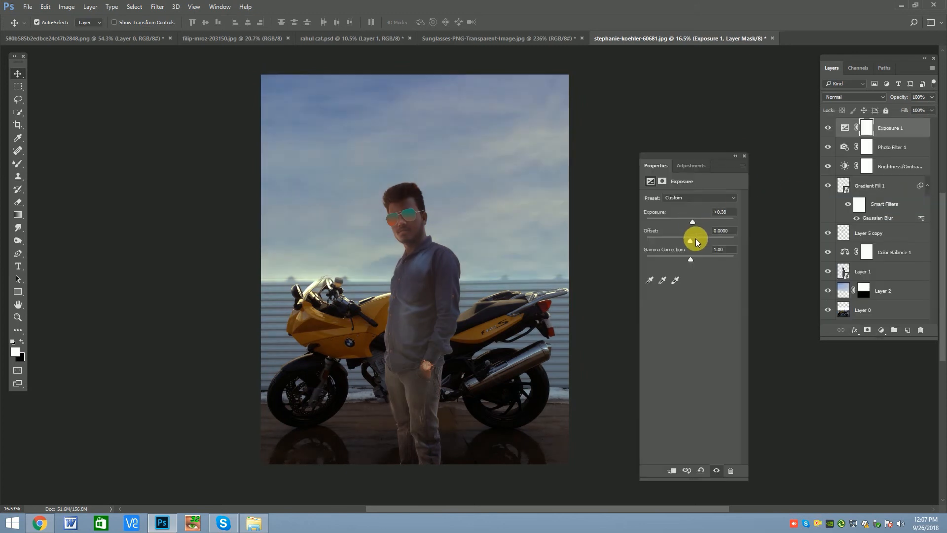
{"action": "left_click_drag", "start_coordinate": [695, 238], "coordinate": [691, 238]}
Compare the built-in exposure presets on the composite, including Plus 1.0 and Minus 2.0
{"action": "left_click", "coordinate": [691, 197]}
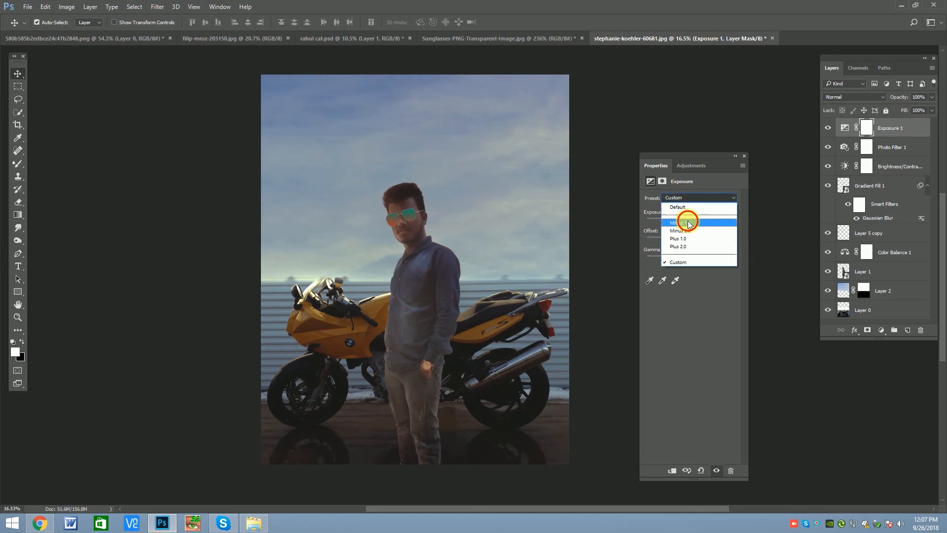
{"action": "left_click", "coordinate": [690, 218]}
{"action": "scroll", "coordinate": [693, 197], "scroll_direction": "down", "scroll_amount": 2}
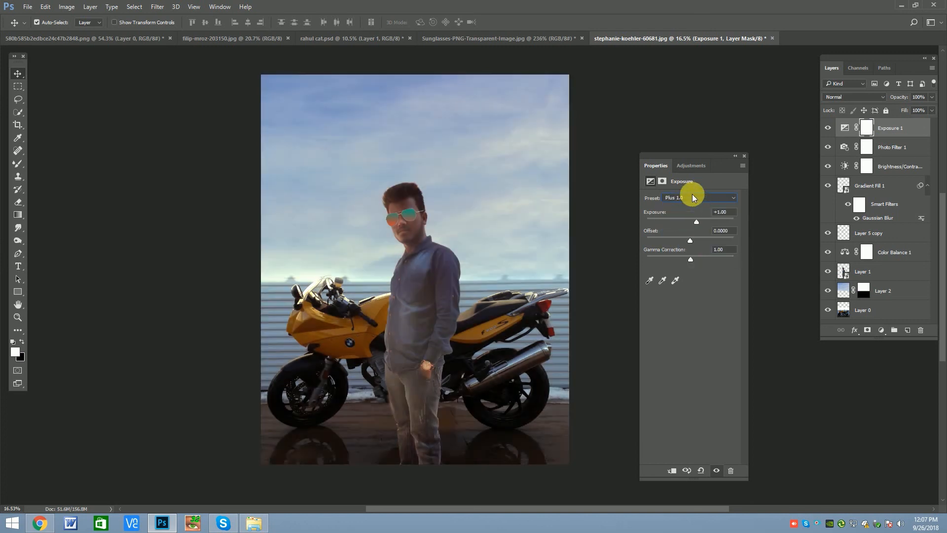
{"action": "scroll", "coordinate": [689, 196], "scroll_direction": "down", "scroll_amount": 1}
{"action": "scroll", "coordinate": [689, 197], "scroll_direction": "up", "scroll_amount": 3}
{"action": "left_click", "coordinate": [689, 200]}
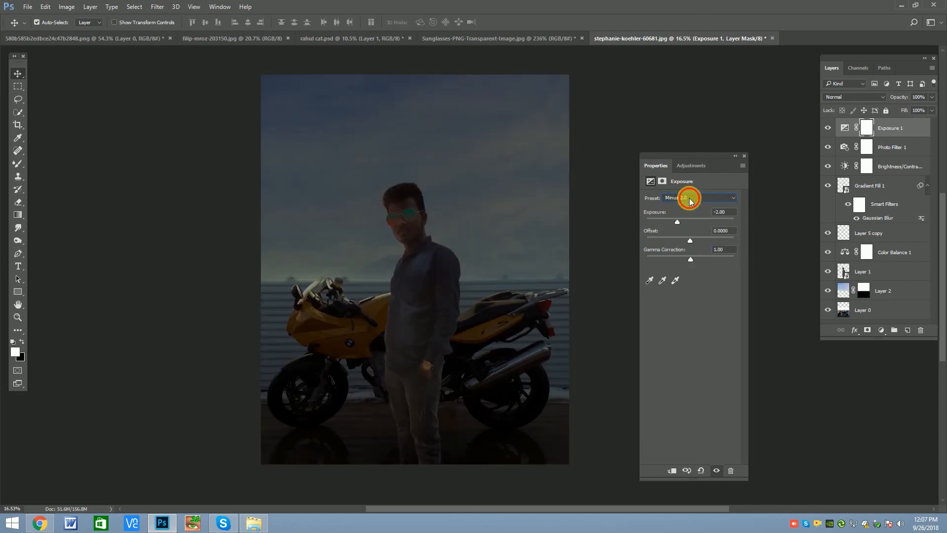
{"action": "left_click", "coordinate": [687, 207]}
Set the Exposure adjustment to exposure +0.38, offset -0.0057 and gamma correction 1.16
{"action": "left_click_drag", "start_coordinate": [691, 240], "coordinate": [692, 219]}
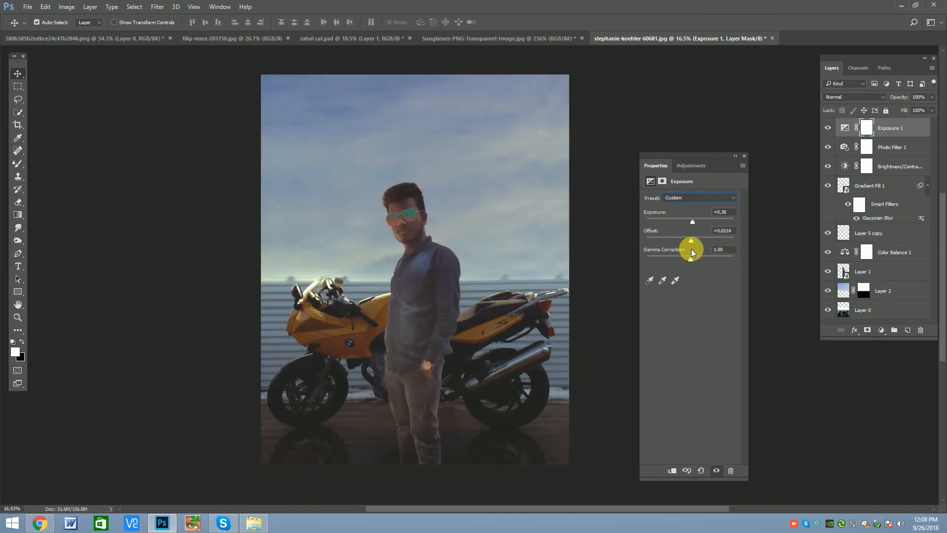
{"action": "mouse_move", "coordinate": [693, 257]}
{"action": "left_mouse_down"}
{"action": "mouse_move", "coordinate": [685, 258]}
{"action": "mouse_move", "coordinate": [689, 241]}
{"action": "left_mouse_up"}
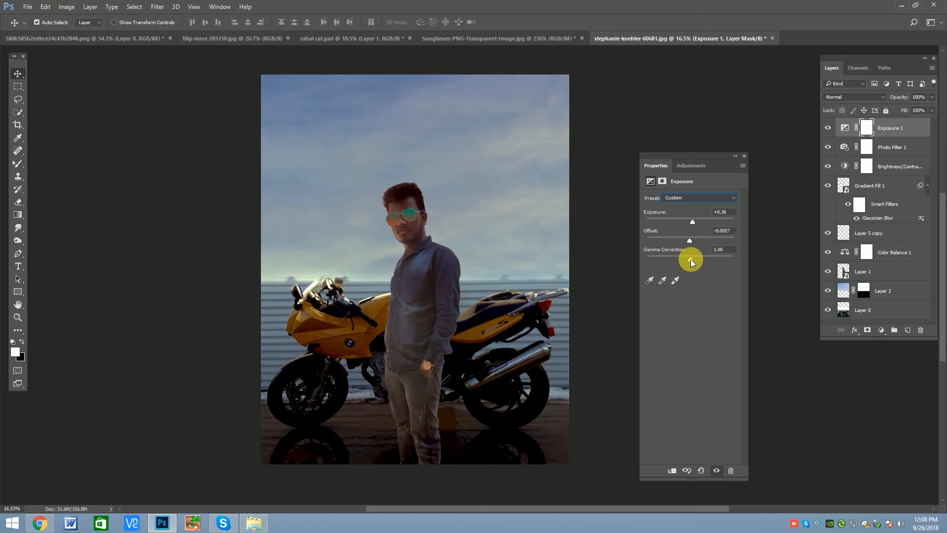
{"action": "left_click_drag", "start_coordinate": [688, 259], "coordinate": [686, 259]}
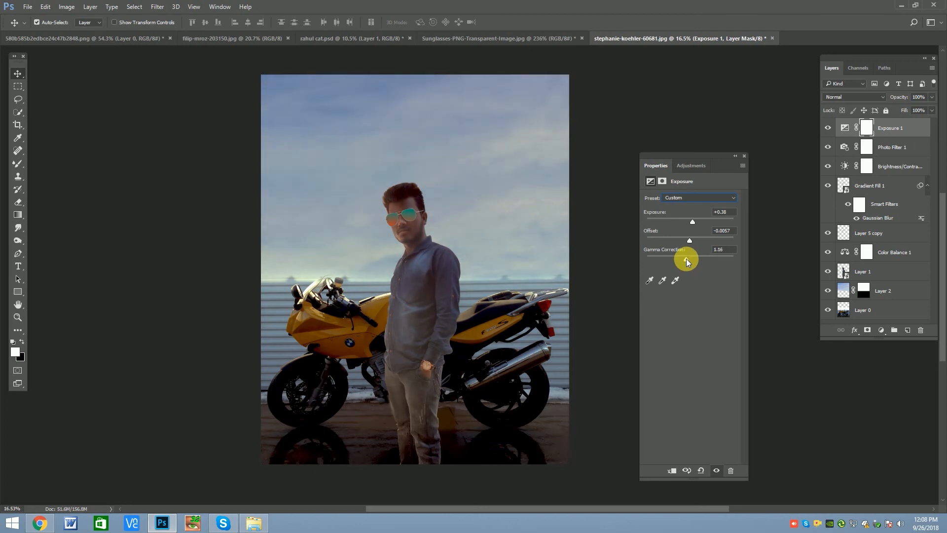
Reset the exposure offset to 0 and set the gamma correction to 1.10
{"action": "double_click", "coordinate": [720, 231]}
{"action": "type", "text": "0"}
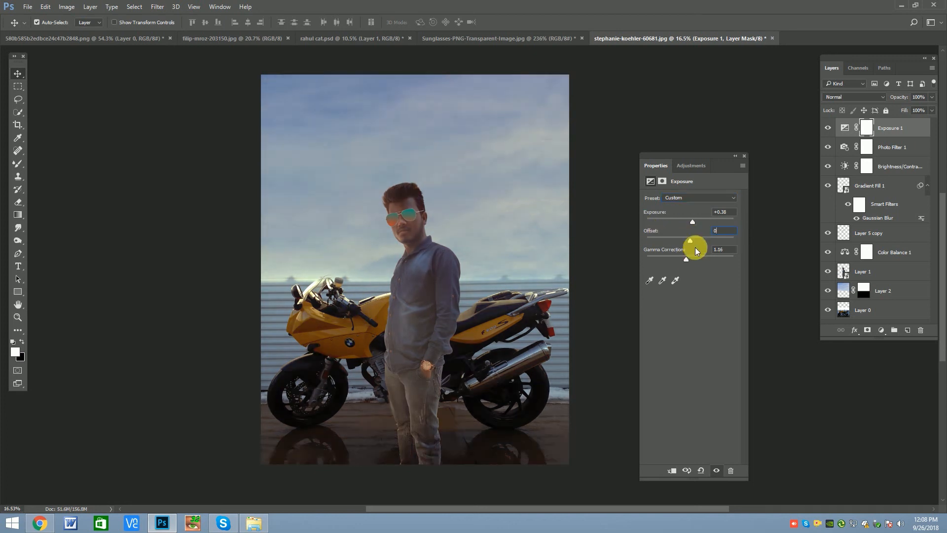
{"action": "double_click", "coordinate": [727, 250]}
{"action": "type", "text": "0.01"}
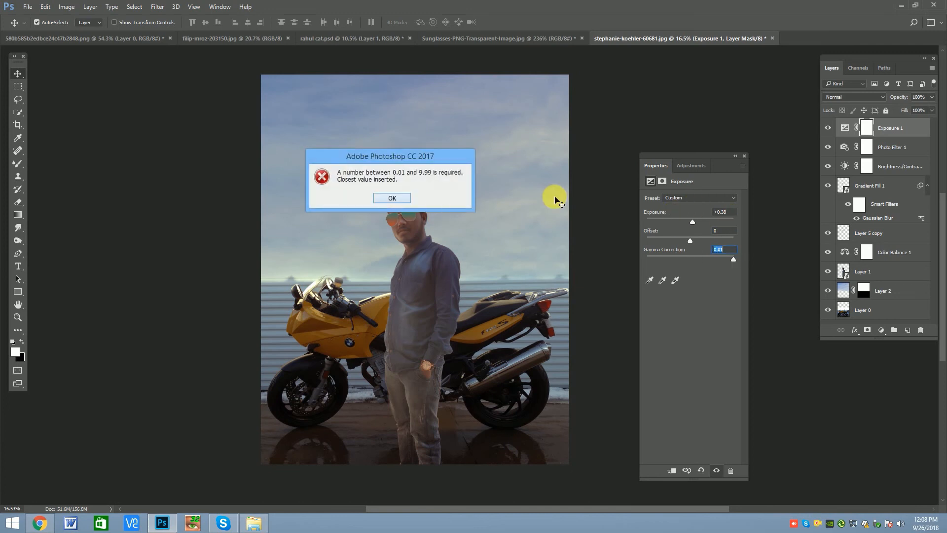
{"action": "key", "text": "Return"}
{"action": "left_click_drag", "start_coordinate": [729, 259], "coordinate": [687, 259]}
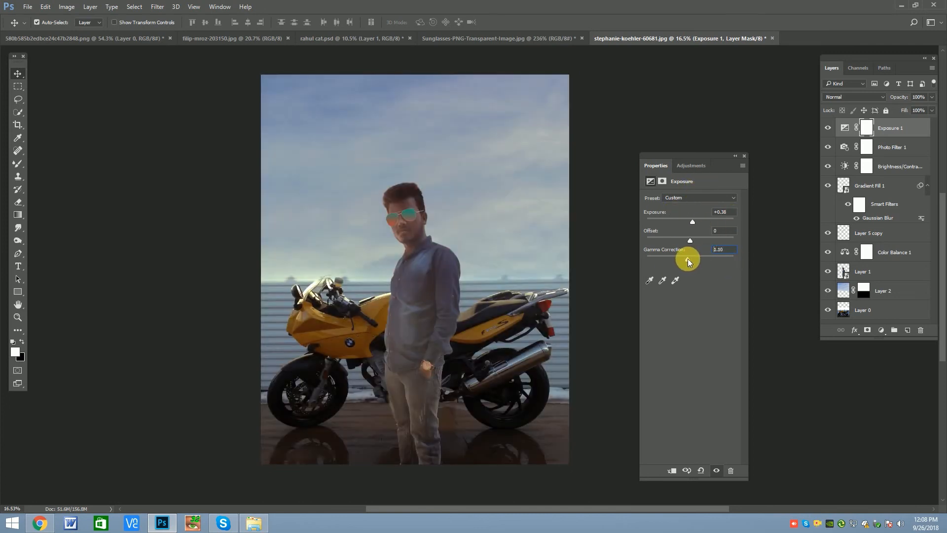
{"action": "left_click", "coordinate": [745, 157]}
Add a Channel Mixer adjustment layer and set the Red output channel to +86% red and +14% green
{"action": "scroll", "coordinate": [422, 189], "scroll_direction": "down", "scroll_amount": 2}
{"action": "scroll", "coordinate": [423, 188], "scroll_direction": "up", "scroll_amount": 5}
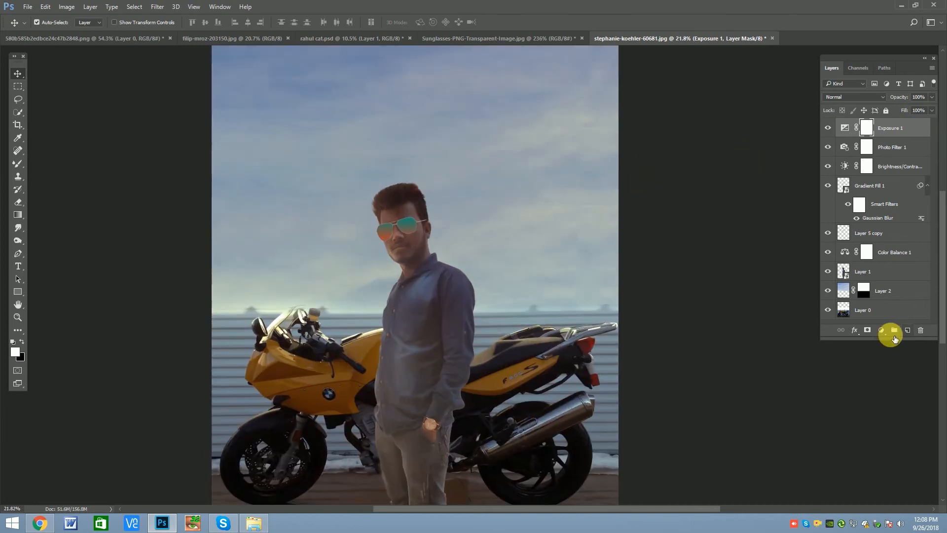
{"action": "left_click", "coordinate": [885, 332]}
{"action": "left_click", "coordinate": [871, 257]}
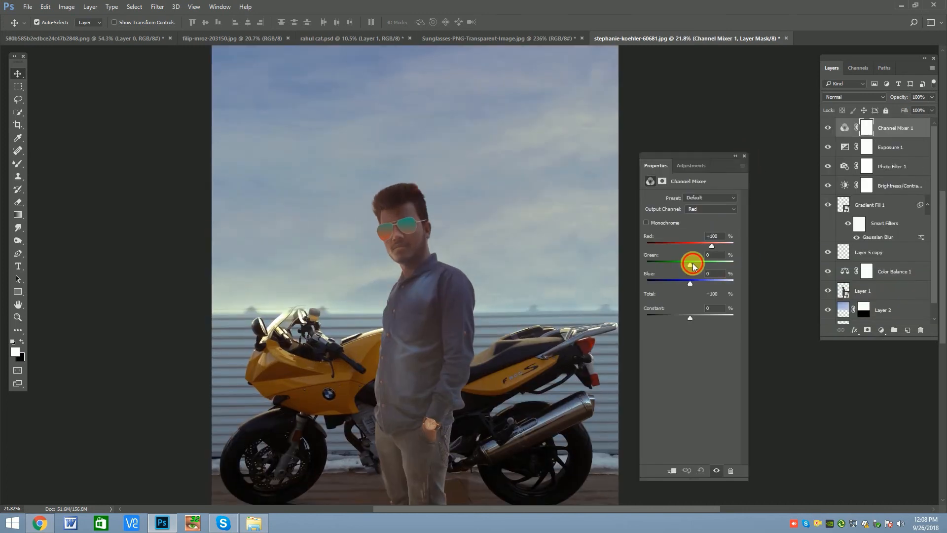
{"action": "left_click_drag", "start_coordinate": [693, 266], "coordinate": [709, 245]}
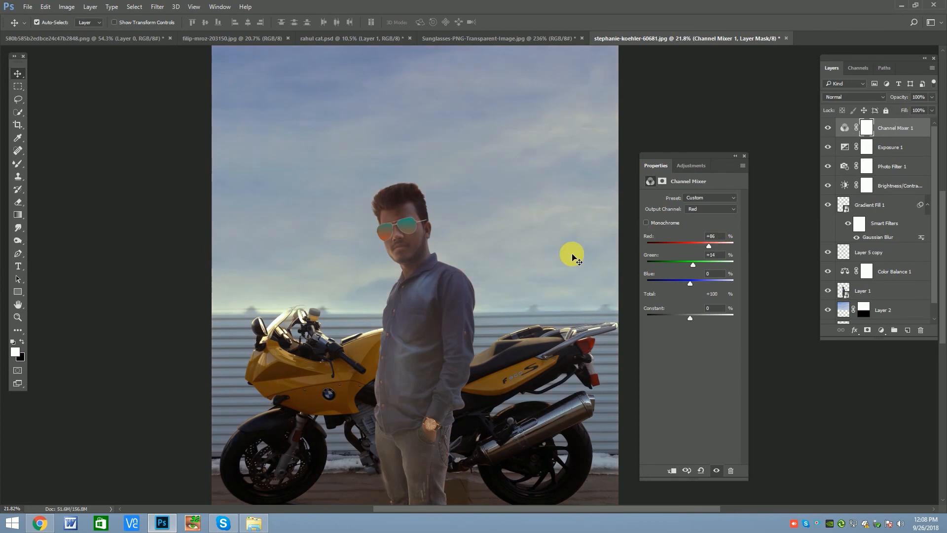
{"action": "scroll", "coordinate": [547, 281], "scroll_direction": "down", "scroll_amount": 1}
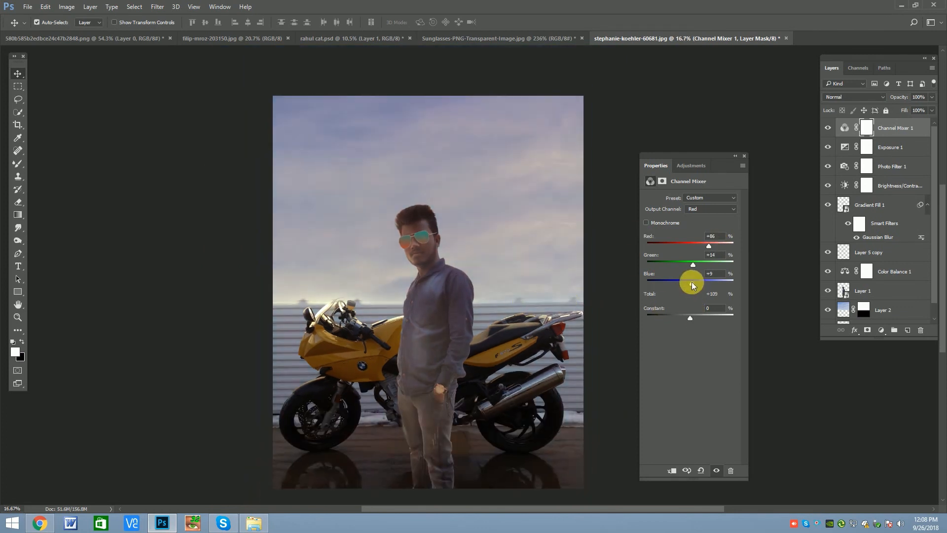
Set the Channel Mixer's Green output channel to +2% red, +89% green and +9% blue
{"action": "left_click", "coordinate": [710, 209]}
{"action": "left_click", "coordinate": [695, 218]}
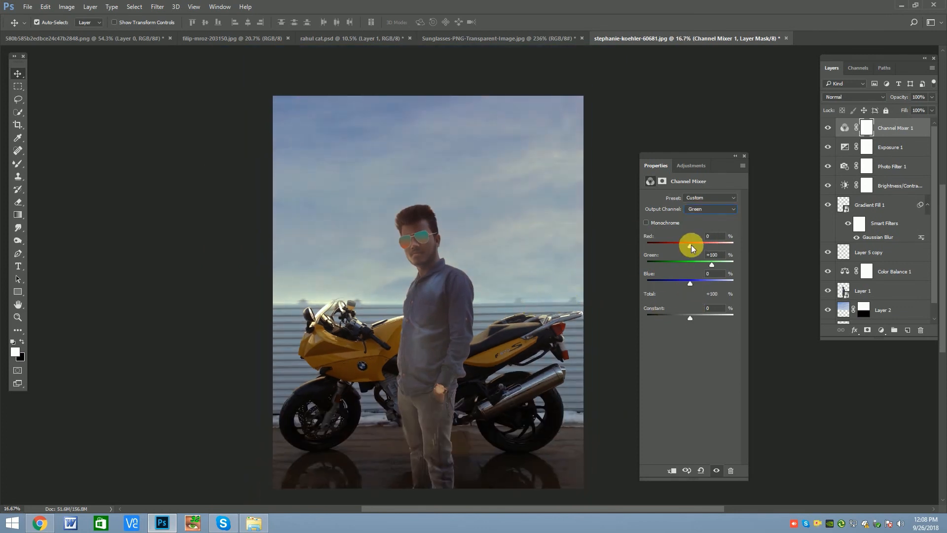
{"action": "left_click_drag", "start_coordinate": [691, 245], "coordinate": [690, 245]}
{"action": "left_click_drag", "start_coordinate": [712, 265], "coordinate": [692, 283]}
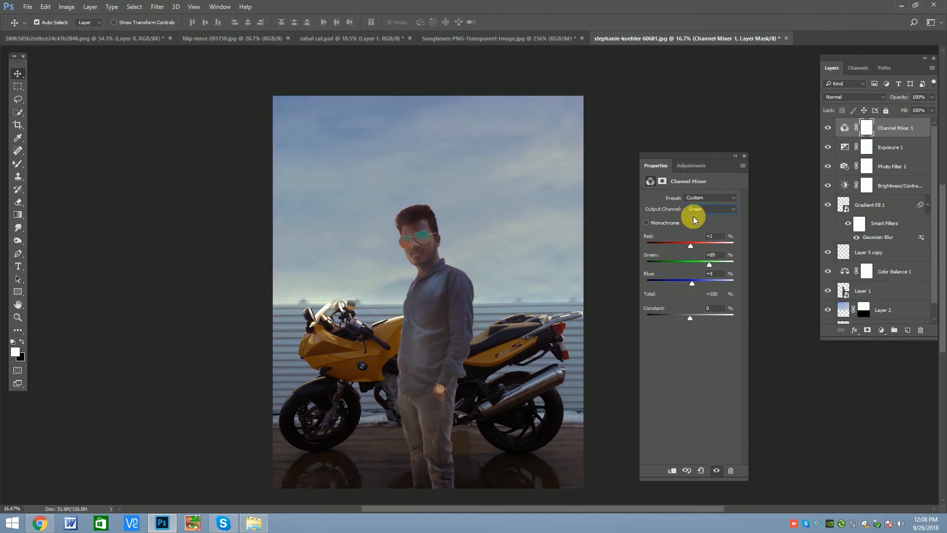
Try a Black & White Infrared preset in the Channel Mixer, and set the Blue output channel's red to -7% in colour
{"action": "left_click", "coordinate": [699, 199]}
{"action": "left_click", "coordinate": [698, 206]}
{"action": "left_click", "coordinate": [697, 209]}
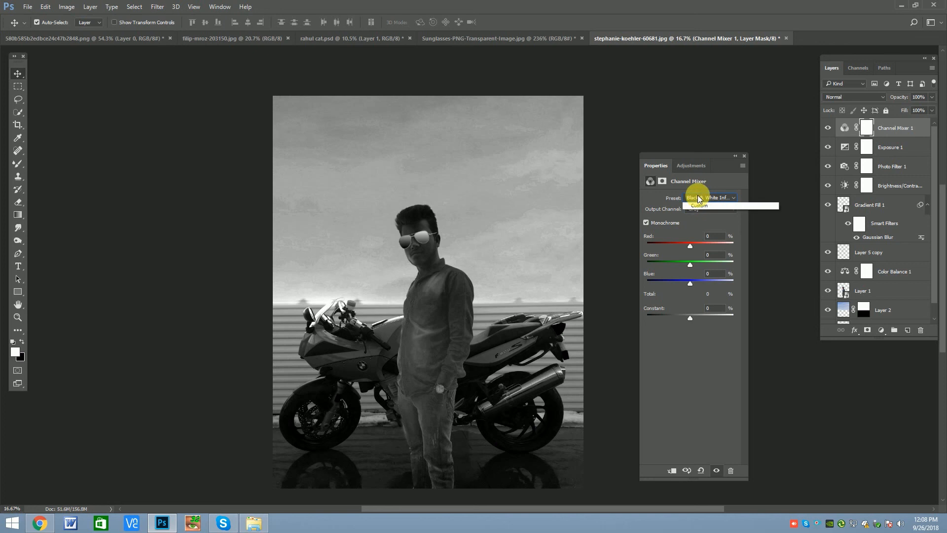
{"action": "left_click", "coordinate": [697, 210]}
{"action": "left_click", "coordinate": [697, 210]}
{"action": "left_click", "coordinate": [698, 228]}
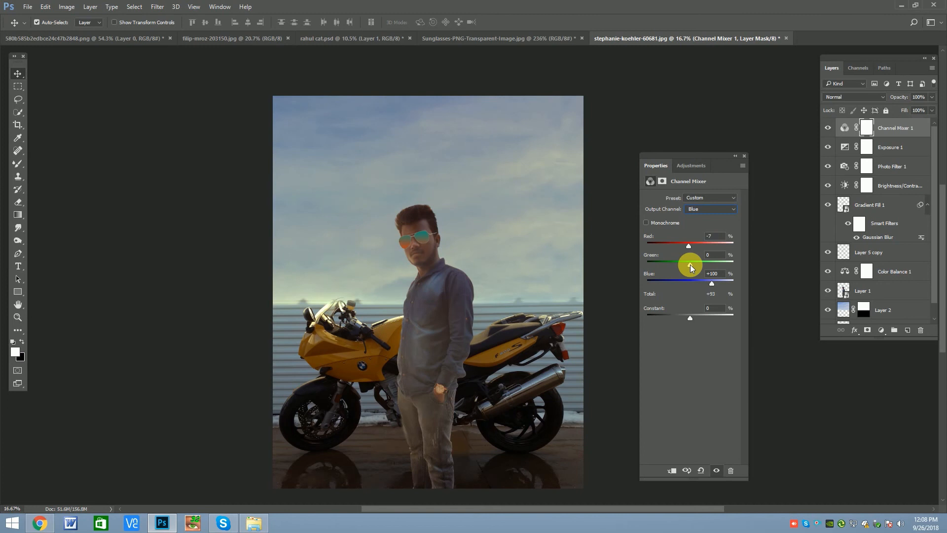
Set the Channel Mixer's Green output channel to -5% red, and add a new blank layer above it
{"action": "left_click", "coordinate": [701, 208]}
{"action": "left_click", "coordinate": [698, 218]}
{"action": "left_click_drag", "start_coordinate": [690, 244], "coordinate": [691, 248]}
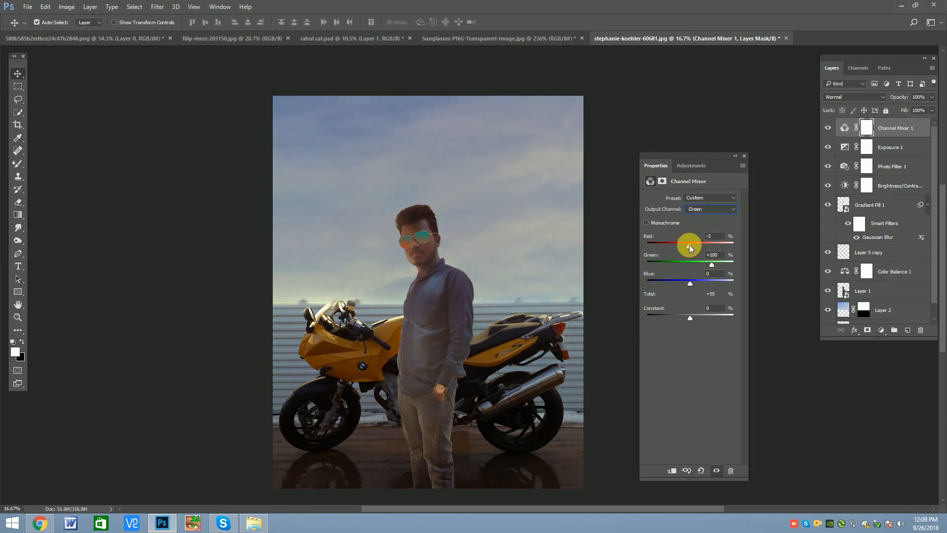
{"action": "left_click", "coordinate": [745, 156]}
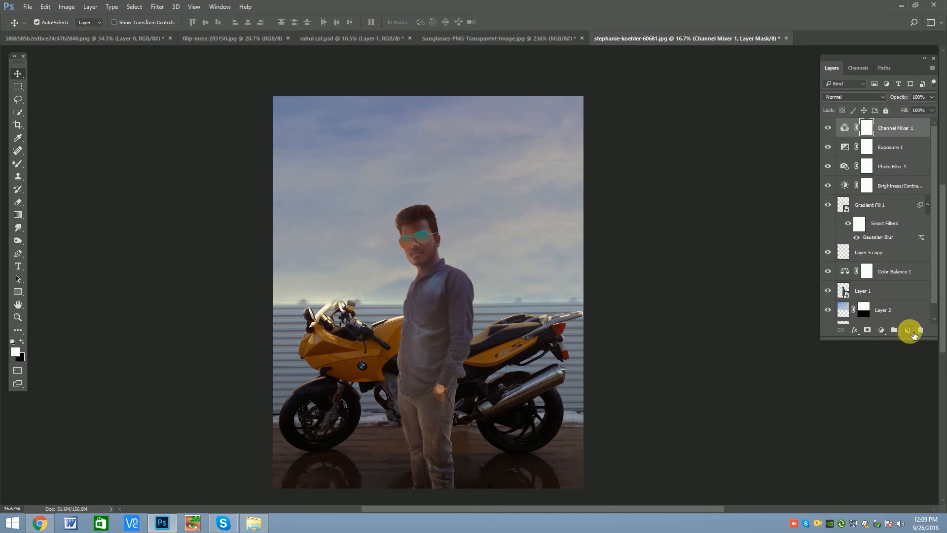
{"action": "left_click", "coordinate": [912, 333]}
{"action": "left_click", "coordinate": [64, 8]}
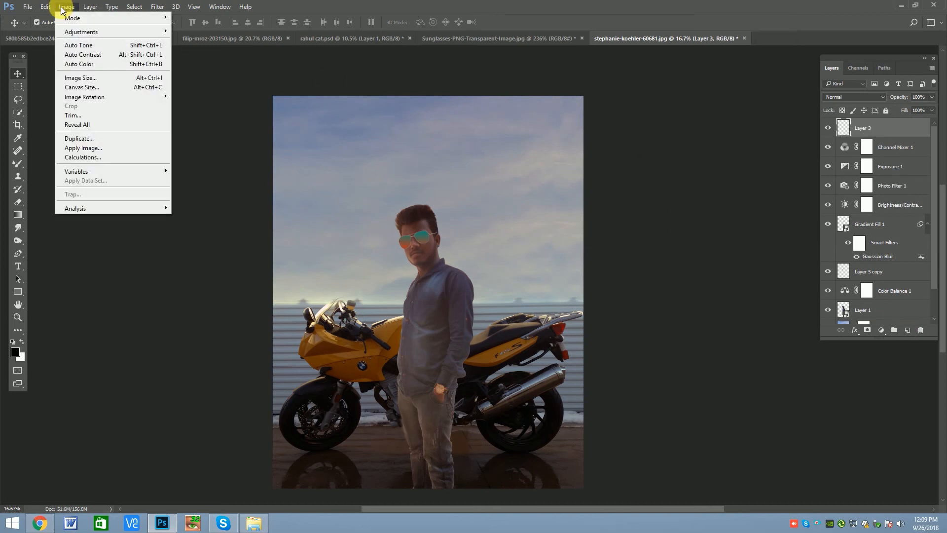
{"action": "mouse_move", "coordinate": [46, 7]}
{"action": "left_click", "coordinate": [89, 167]}
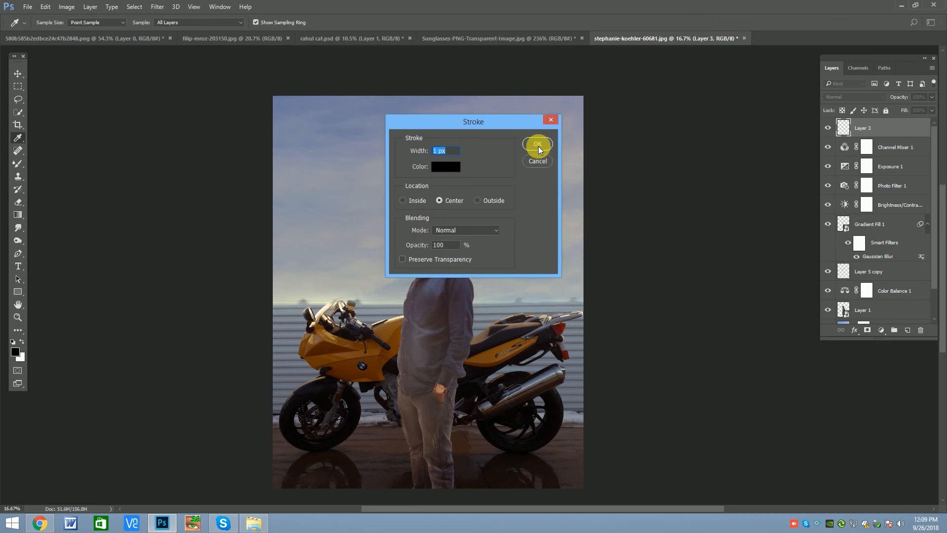
{"action": "left_click", "coordinate": [536, 161]}
Fill the new blank layer with neutral gray and set its blend mode to Overlay
{"action": "left_click", "coordinate": [45, 7]}
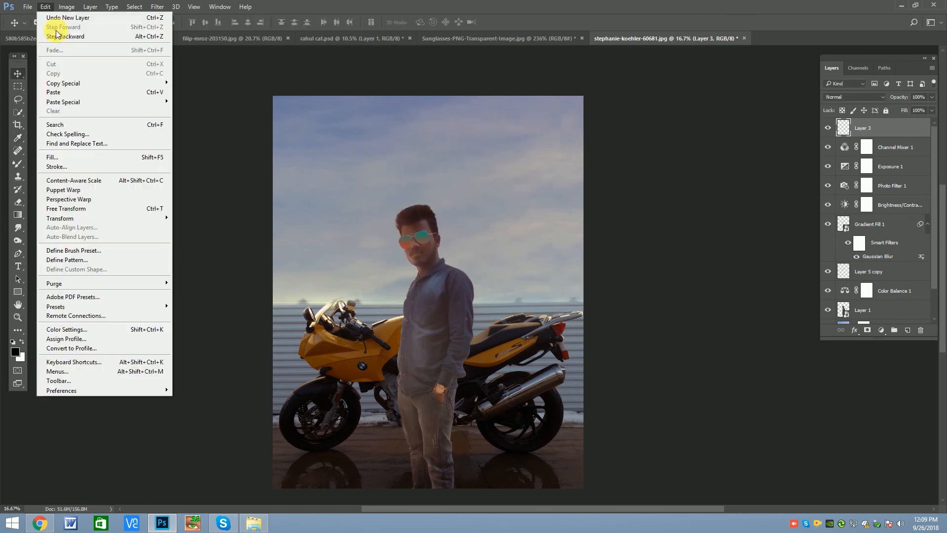
{"action": "left_click", "coordinate": [64, 161]}
{"action": "left_click", "coordinate": [536, 151]}
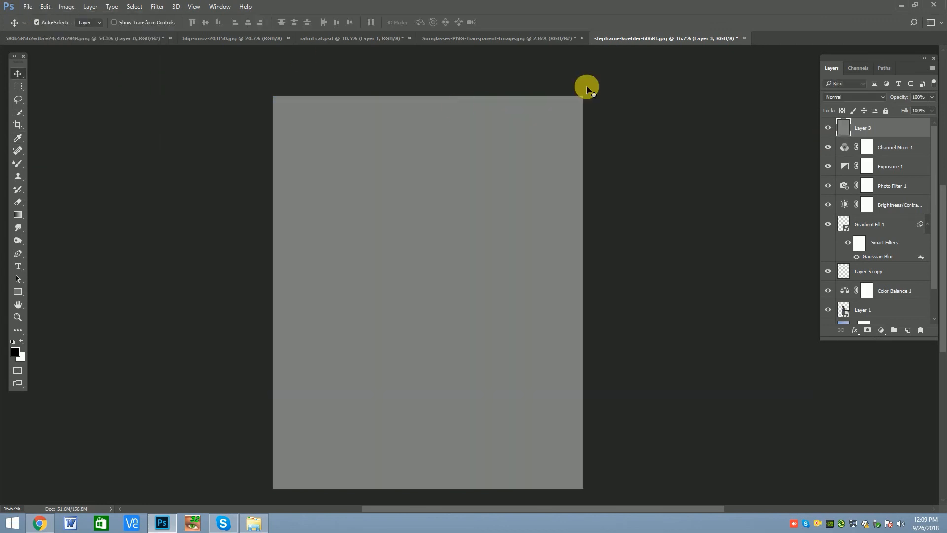
{"action": "left_click", "coordinate": [853, 96]}
{"action": "left_click", "coordinate": [833, 193]}
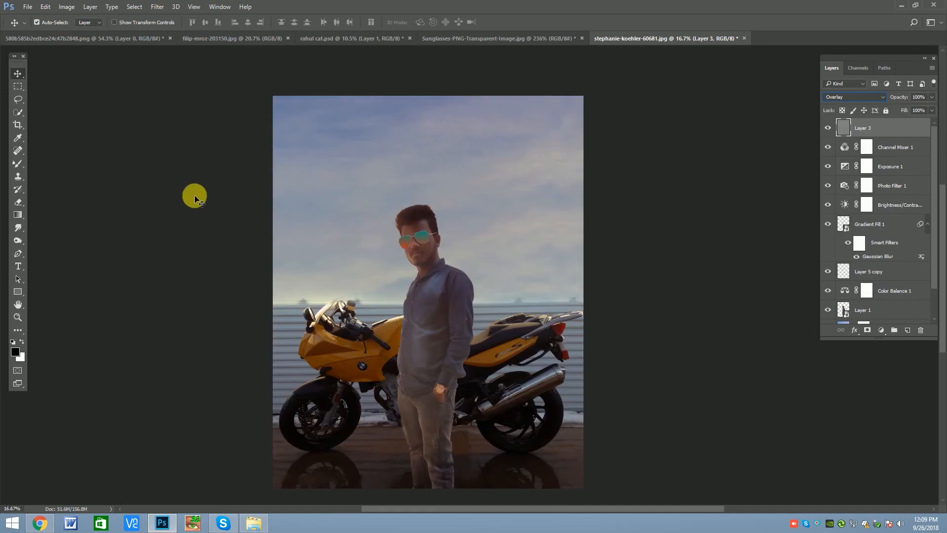
Dodge the midtones at 17% exposure over the man's orange-tinted lens and the cheek below it
{"action": "left_click", "coordinate": [16, 243]}
{"action": "left_click", "coordinate": [36, 242]}
{"action": "scroll", "coordinate": [429, 217], "scroll_direction": "up", "scroll_amount": 5}
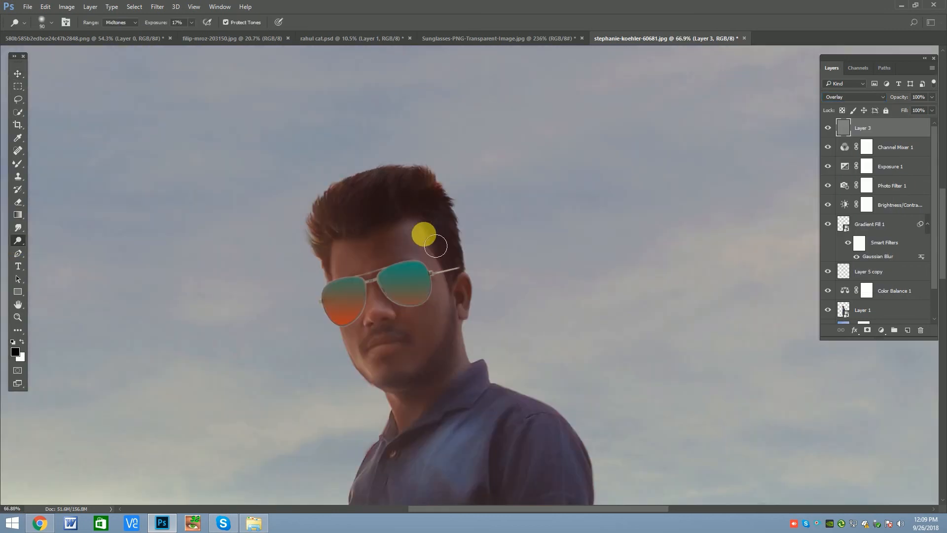
{"action": "scroll", "coordinate": [412, 256], "scroll_direction": "up", "scroll_amount": 2}
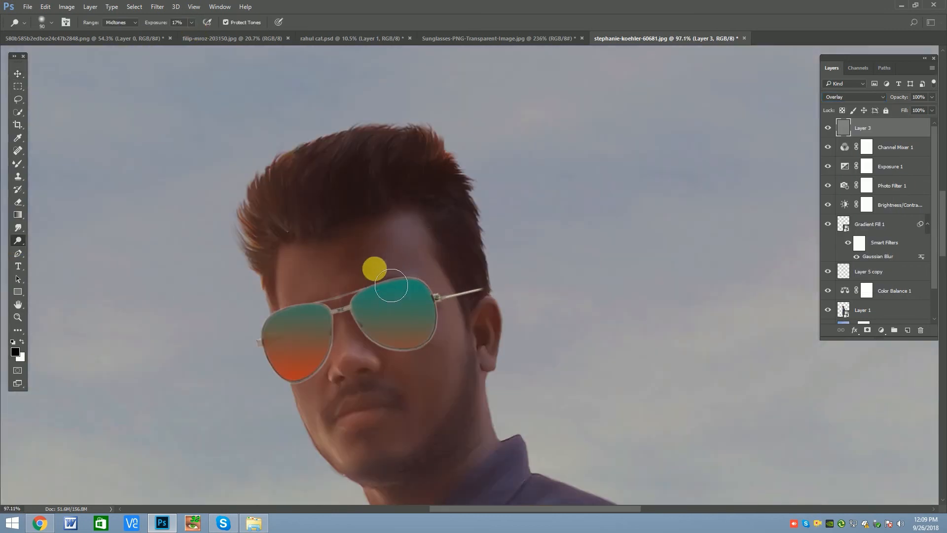
{"action": "scroll", "coordinate": [408, 245], "scroll_direction": "down", "scroll_amount": 2}
{"action": "scroll", "coordinate": [435, 257], "scroll_direction": "down", "scroll_amount": 1}
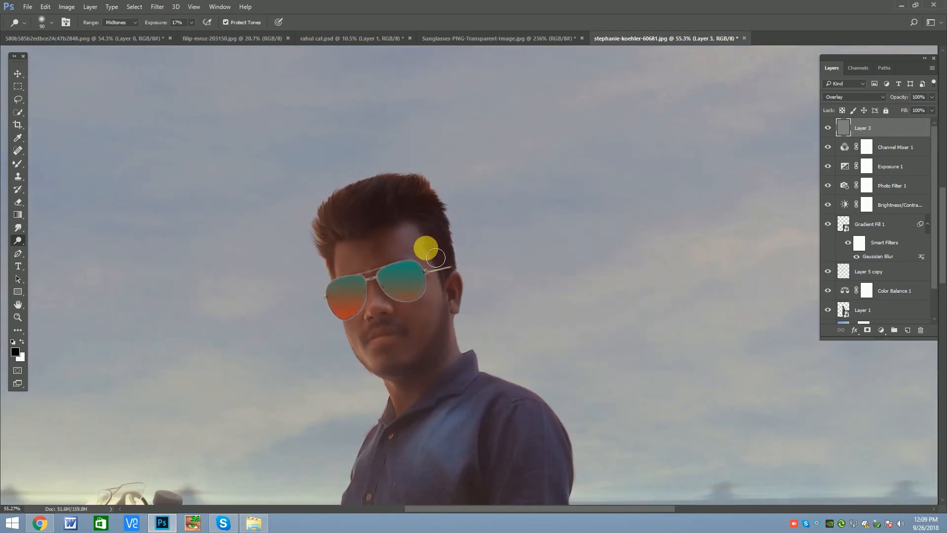
{"action": "scroll", "coordinate": [375, 242], "scroll_direction": "up", "scroll_amount": 1}
{"action": "key", "text": "bracketleft"}
{"action": "key", "text": "bracketleft"}
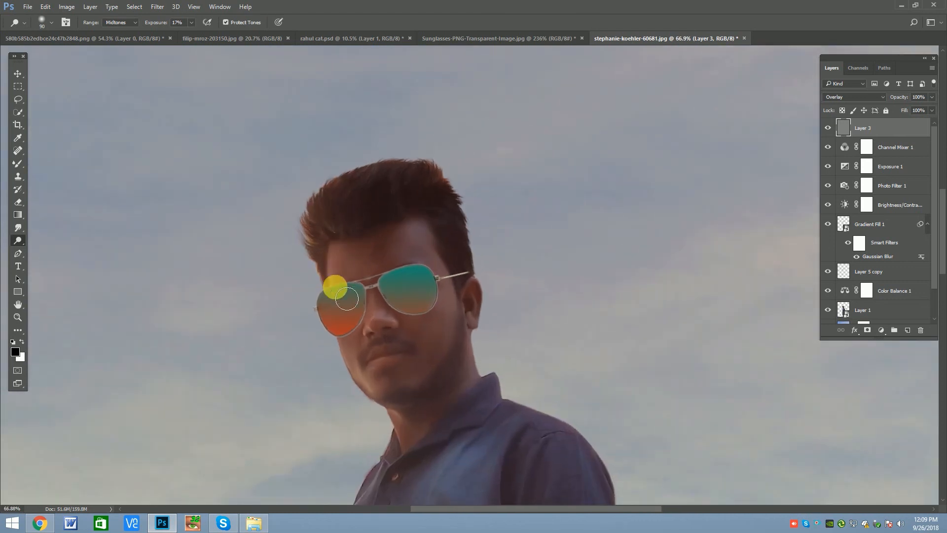
{"action": "key", "text": "bracketright"}
{"action": "left_click_drag", "start_coordinate": [339, 301], "coordinate": [344, 341]}
Dodge the edge of the man's ear and the side of his neck
{"action": "key", "text": "bracketleft"}
{"action": "key", "text": "bracketleft"}
{"action": "key", "text": "bracketleft"}
{"action": "key", "text": "bracketleft"}
{"action": "scroll", "coordinate": [487, 295], "scroll_direction": "up", "scroll_amount": 3}
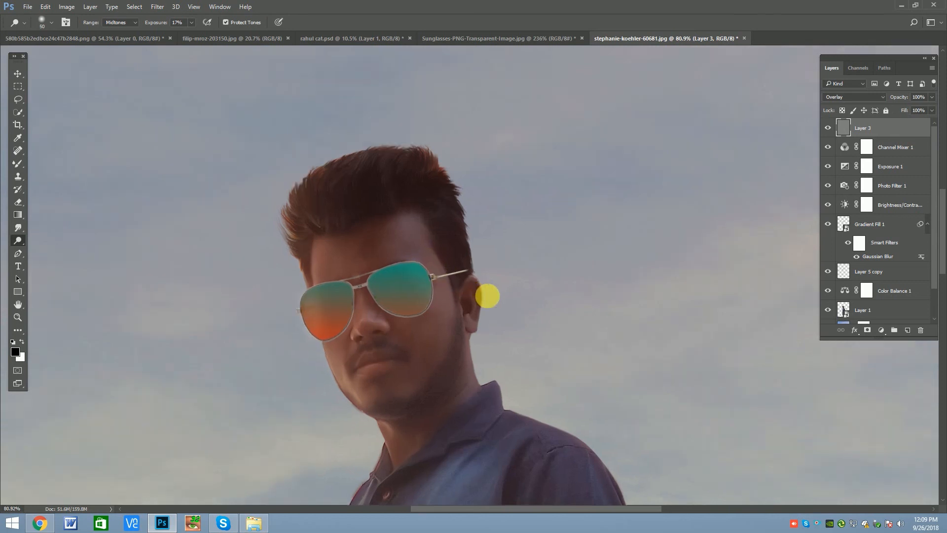
{"action": "mouse_move", "coordinate": [481, 313]}
{"action": "left_mouse_down"}
{"action": "mouse_move", "coordinate": [477, 327]}
{"action": "mouse_move", "coordinate": [461, 306]}
{"action": "mouse_move", "coordinate": [477, 284]}
{"action": "mouse_move", "coordinate": [467, 355]}
{"action": "left_mouse_up"}
{"action": "key", "text": "bracketleft"}
{"action": "key", "text": "bracketleft"}
Dodge the man's forehead above the sunglasses with a larger brush
{"action": "scroll", "coordinate": [393, 205], "scroll_direction": "down", "scroll_amount": 2}
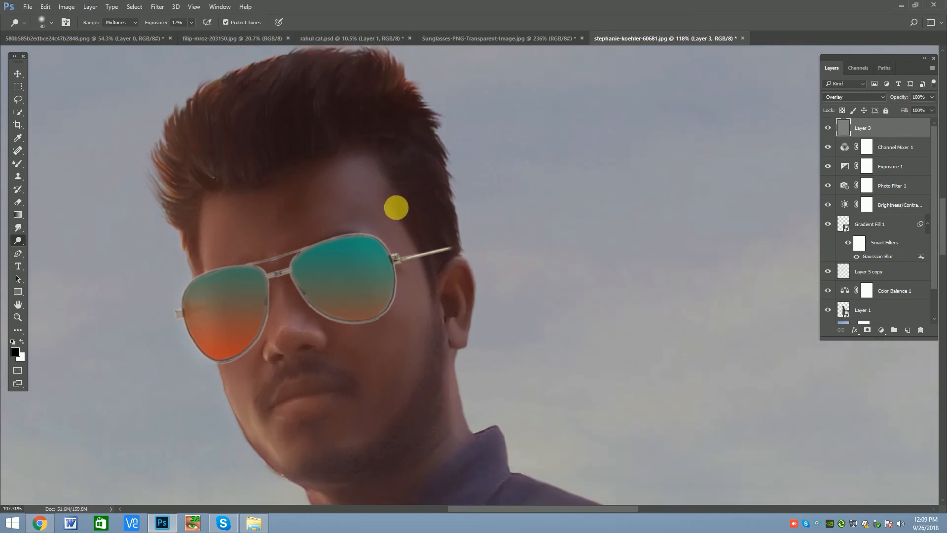
{"action": "key", "text": "bracketright"}
{"action": "key", "text": "bracketright"}
{"action": "key", "text": "bracketright"}
{"action": "key", "text": "bracketright"}
{"action": "key", "text": "bracketright"}
{"action": "key", "text": "bracketright"}
{"action": "key", "text": "bracketright"}
{"action": "left_click_drag", "start_coordinate": [332, 204], "coordinate": [346, 217]}
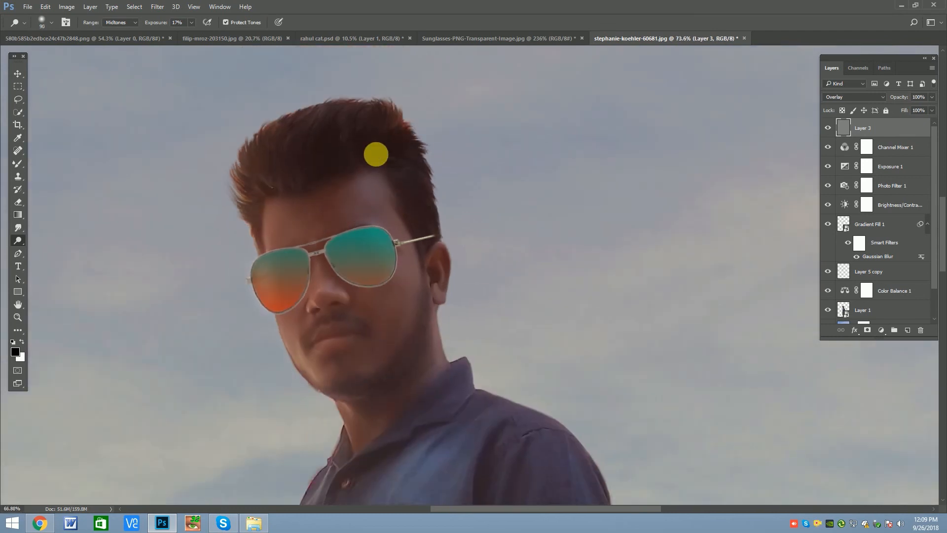
Dodge the highlights up the front of the man's shirt to the collar with a size 60 brush
{"action": "scroll", "coordinate": [388, 153], "scroll_direction": "down", "scroll_amount": 5}
{"action": "scroll", "coordinate": [384, 402], "scroll_direction": "up", "scroll_amount": 3}
{"action": "key", "text": "bracketleft"}
{"action": "key", "text": "bracketleft"}
{"action": "key", "text": "bracketleft"}
{"action": "key", "text": "bracketright"}
{"action": "key", "text": "bracketright"}
{"action": "key", "text": "bracketright"}
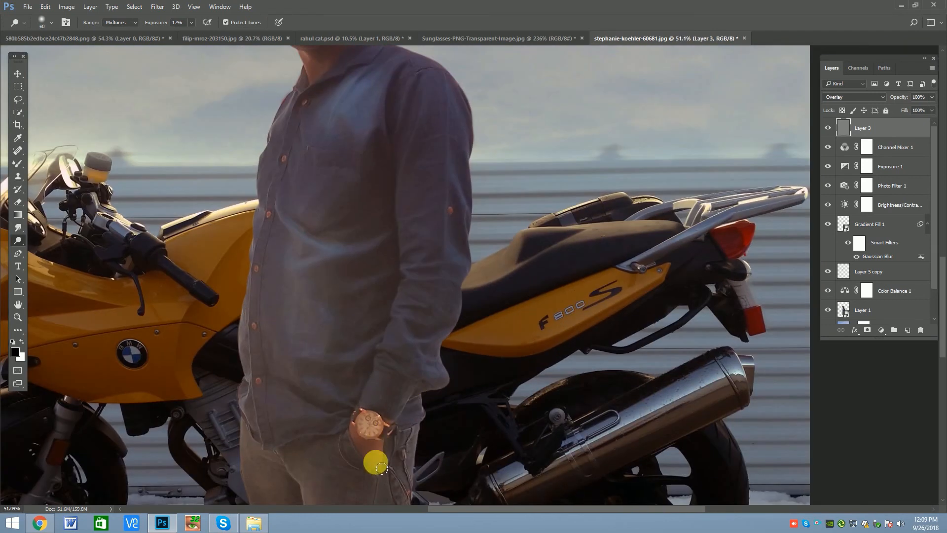
{"action": "scroll", "coordinate": [416, 313], "scroll_direction": "down", "scroll_amount": 4}
{"action": "scroll", "coordinate": [328, 302], "scroll_direction": "up", "scroll_amount": 4}
{"action": "mouse_move", "coordinate": [349, 346]}
{"action": "left_mouse_down"}
{"action": "mouse_move", "coordinate": [430, 172]}
{"action": "mouse_move", "coordinate": [412, 167]}
{"action": "mouse_move", "coordinate": [380, 193]}
{"action": "mouse_move", "coordinate": [380, 146]}
{"action": "left_mouse_up"}
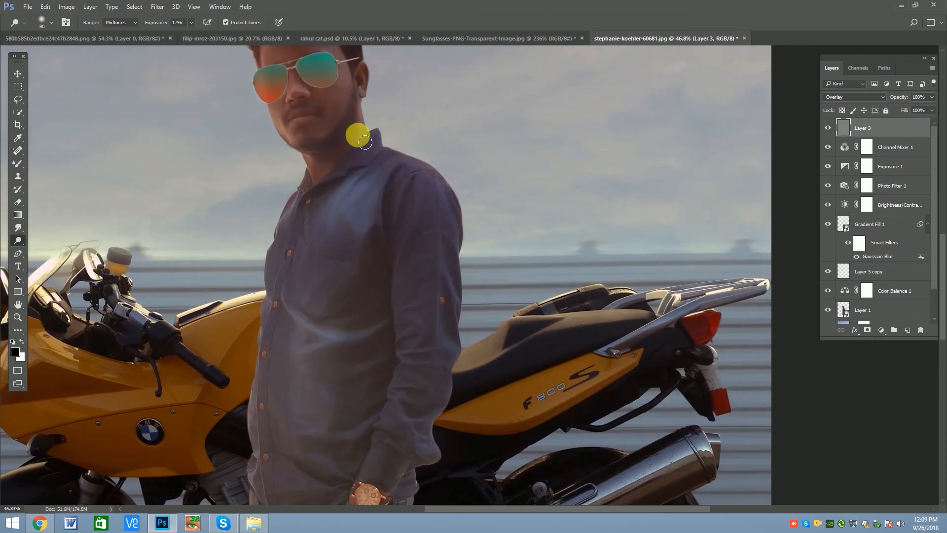
Dodge the outer edge of the man's face from the hairline down to the orange-tinted lens
{"action": "scroll", "coordinate": [368, 152], "scroll_direction": "down", "scroll_amount": 4}
{"action": "scroll", "coordinate": [333, 162], "scroll_direction": "up", "scroll_amount": 3}
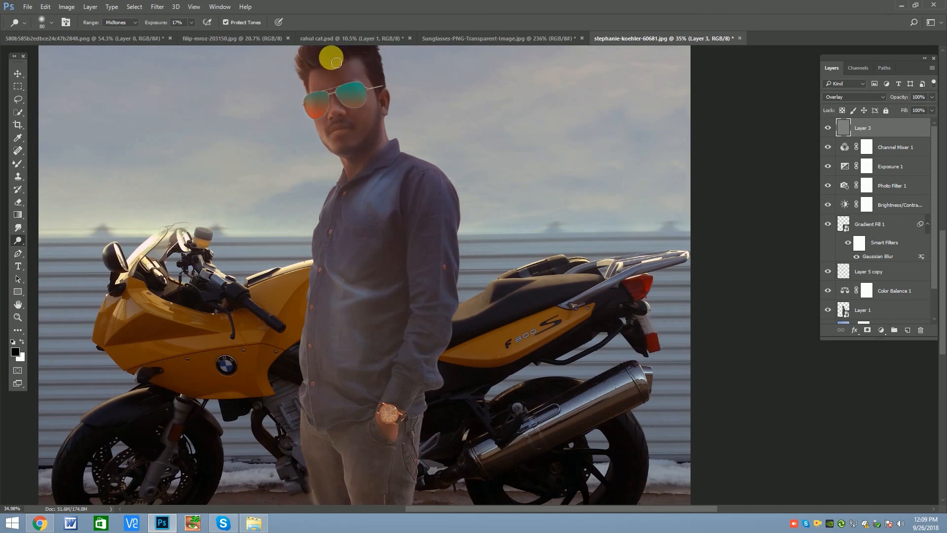
{"action": "left_click_drag", "start_coordinate": [336, 63], "coordinate": [318, 97]}
{"action": "scroll", "coordinate": [340, 209], "scroll_direction": "down", "scroll_amount": 3}
{"action": "scroll", "coordinate": [354, 126], "scroll_direction": "up", "scroll_amount": 3}
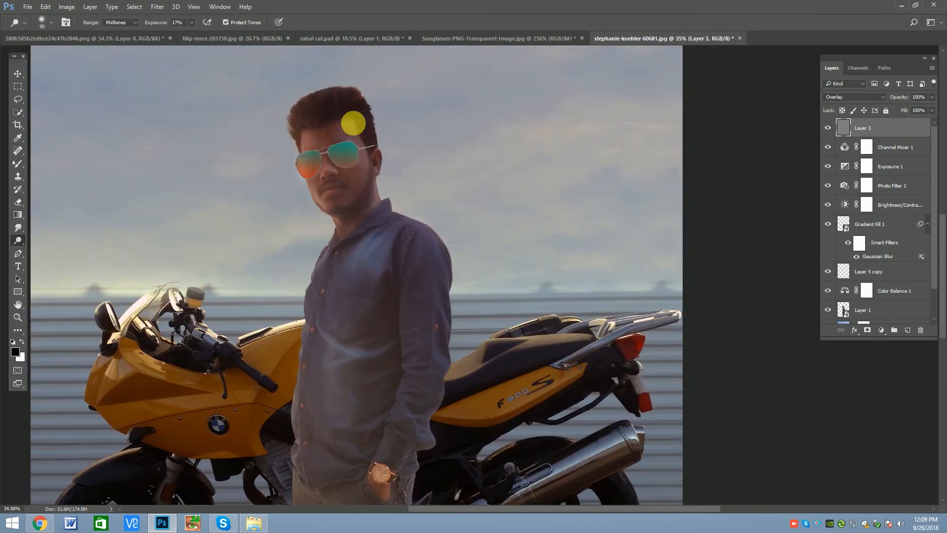
Dodge the man's temple and forehead just above the sunglasses with an enlarged brush
{"action": "key", "text": "bracketright"}
{"action": "key", "text": "bracketright"}
{"action": "key", "text": "bracketright"}
{"action": "key", "text": "bracketright"}
{"action": "mouse_move", "coordinate": [381, 147]}
{"action": "left_mouse_down"}
{"action": "mouse_move", "coordinate": [379, 179]}
{"action": "mouse_move", "coordinate": [327, 150]}
{"action": "mouse_move", "coordinate": [331, 175]}
{"action": "mouse_move", "coordinate": [335, 158]}
{"action": "mouse_move", "coordinate": [347, 178]}
{"action": "mouse_move", "coordinate": [331, 142]}
{"action": "mouse_move", "coordinate": [324, 158]}
{"action": "mouse_move", "coordinate": [342, 141]}
{"action": "mouse_move", "coordinate": [321, 139]}
{"action": "mouse_move", "coordinate": [349, 143]}
{"action": "left_mouse_up"}
{"action": "key", "text": "bracketleft"}
{"action": "key", "text": "bracketleft"}
{"action": "key", "text": "bracketright"}
{"action": "key", "text": "bracketright"}
{"action": "key", "text": "bracketright"}
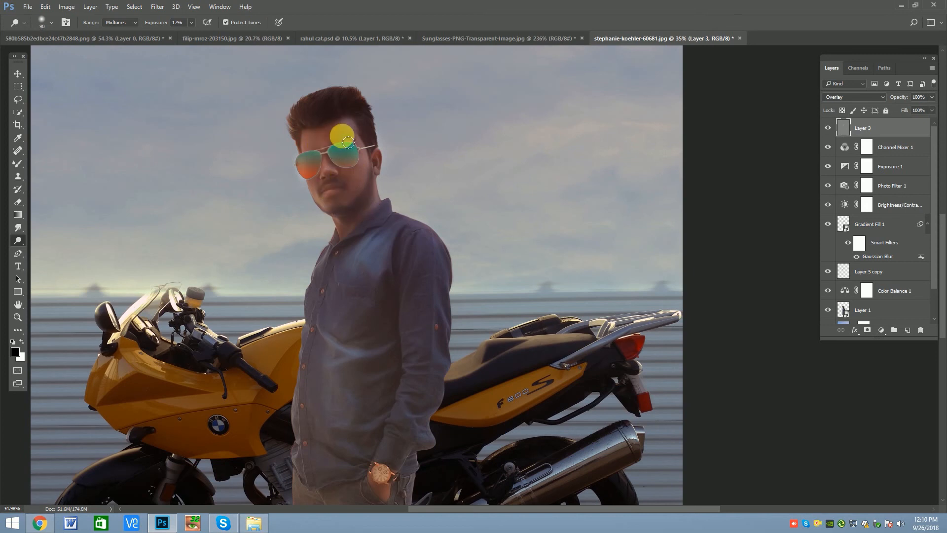
{"action": "key", "text": "bracketright"}
{"action": "key", "text": "bracketright"}
Dodge the horizon area on both sides of the man with a very large brush, size 1300
{"action": "scroll", "coordinate": [400, 179], "scroll_direction": "down", "scroll_amount": 10}
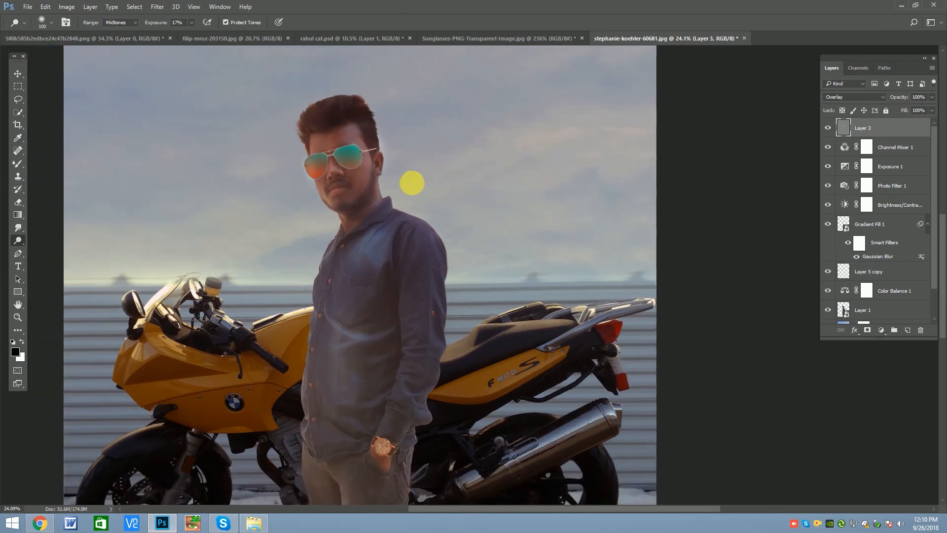
{"action": "key", "text": "bracketright"}
{"action": "key", "text": "bracketright"}
{"action": "key", "text": "bracketright"}
{"action": "key", "text": "bracketright"}
{"action": "key", "text": "bracketright"}
{"action": "key", "text": "bracketright"}
{"action": "key", "text": "bracketright"}
{"action": "key", "text": "bracketright"}
{"action": "key", "text": "bracketright"}
{"action": "key", "text": "bracketright"}
{"action": "key", "text": "bracketright"}
{"action": "key", "text": "bracketright"}
{"action": "key", "text": "bracketright"}
{"action": "key", "text": "bracketright"}
{"action": "key", "text": "bracketright"}
{"action": "left_click_drag", "start_coordinate": [286, 215], "coordinate": [327, 228]}
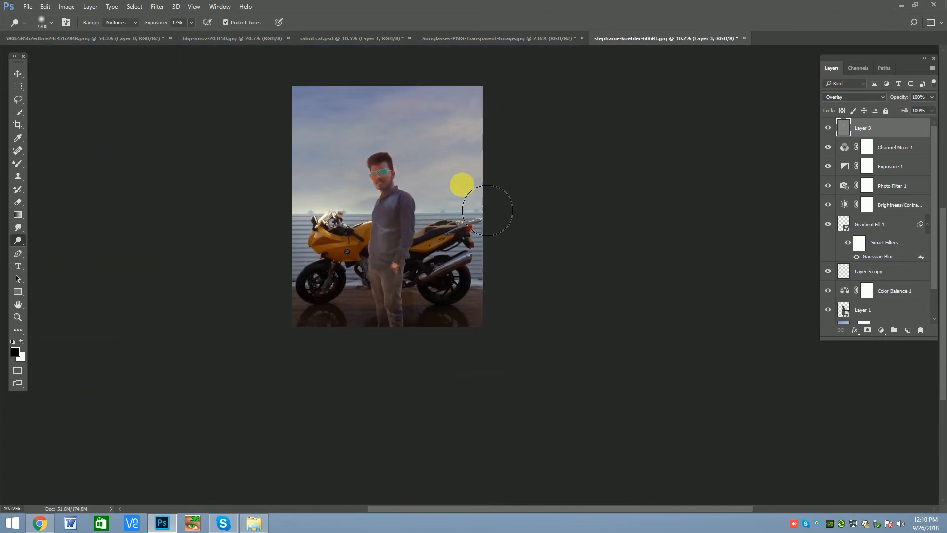
{"action": "left_click_drag", "start_coordinate": [462, 184], "coordinate": [505, 167]}
Burn the midtones around the man's legs and the ground with a size 1200 brush at 16% exposure
{"action": "scroll", "coordinate": [474, 217], "scroll_direction": "up", "scroll_amount": 1}
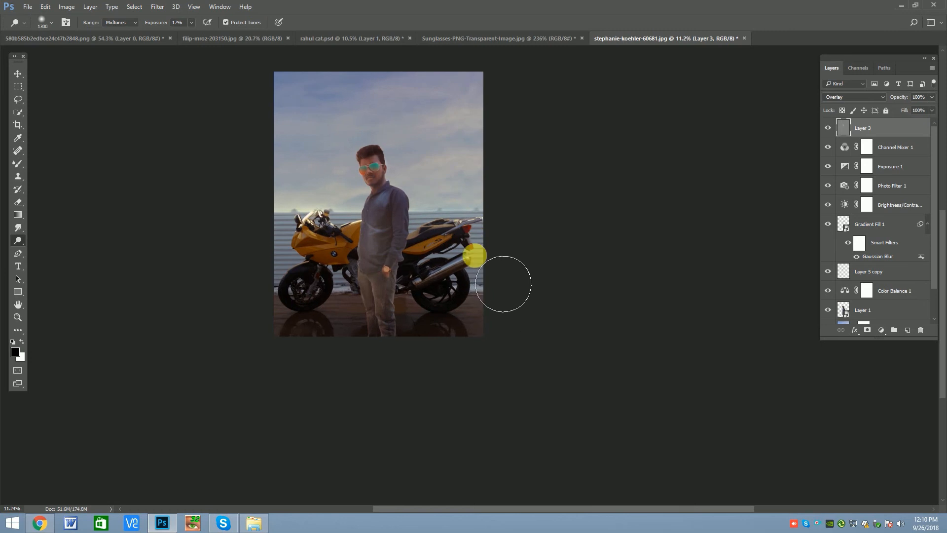
{"action": "left_click_drag", "start_coordinate": [18, 240], "coordinate": [55, 250]}
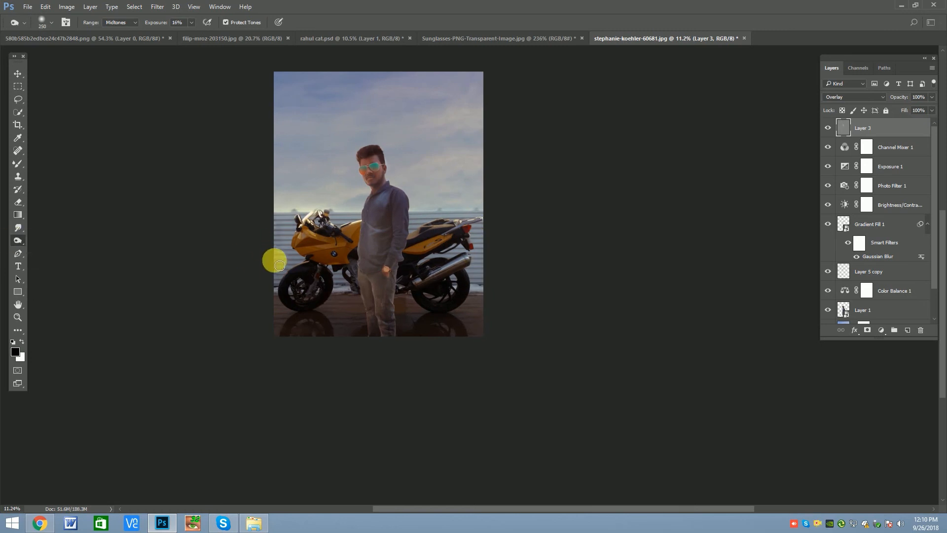
{"action": "key", "text": "bracketright"}
{"action": "key", "text": "bracketright"}
{"action": "key", "text": "bracketright"}
{"action": "key", "text": "bracketright"}
{"action": "key", "text": "bracketright"}
{"action": "key", "text": "bracketright"}
{"action": "key", "text": "bracketright"}
{"action": "key", "text": "bracketright"}
{"action": "key", "text": "bracketright"}
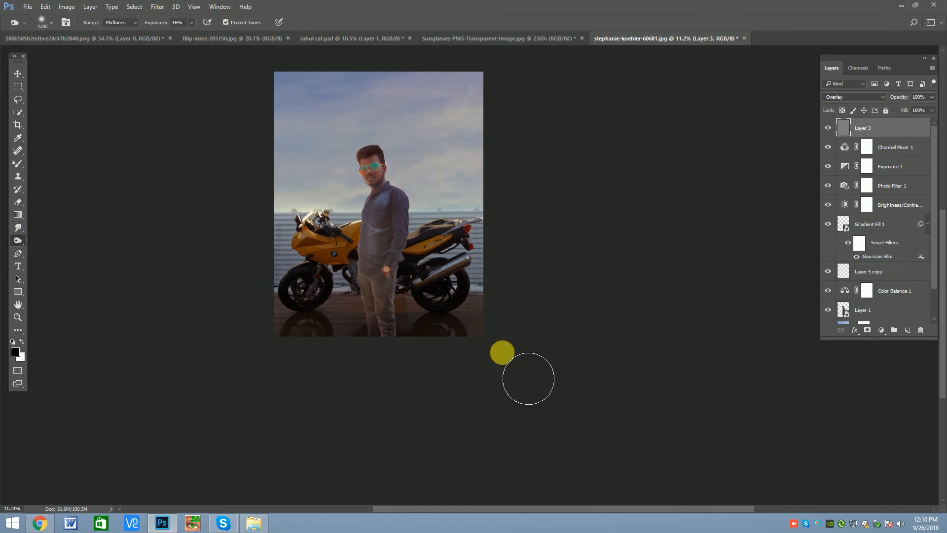
{"action": "mouse_move", "coordinate": [369, 308]}
{"action": "left_mouse_down"}
{"action": "mouse_move", "coordinate": [411, 313]}
{"action": "mouse_move", "coordinate": [399, 306]}
{"action": "mouse_move", "coordinate": [419, 379]}
{"action": "mouse_move", "coordinate": [428, 333]}
{"action": "mouse_move", "coordinate": [417, 358]}
{"action": "mouse_move", "coordinate": [491, 344]}
{"action": "mouse_move", "coordinate": [485, 322]}
{"action": "mouse_move", "coordinate": [509, 301]}
{"action": "mouse_move", "coordinate": [494, 270]}
{"action": "mouse_move", "coordinate": [331, 264]}
{"action": "mouse_move", "coordinate": [369, 263]}
{"action": "mouse_move", "coordinate": [320, 260]}
{"action": "mouse_move", "coordinate": [305, 230]}
{"action": "mouse_move", "coordinate": [449, 202]}
{"action": "mouse_move", "coordinate": [495, 228]}
{"action": "mouse_move", "coordinate": [502, 221]}
{"action": "mouse_move", "coordinate": [383, 260]}
{"action": "mouse_move", "coordinate": [378, 220]}
{"action": "mouse_move", "coordinate": [375, 307]}
{"action": "left_mouse_up"}
Add a linear black-to-transparent Gradient Fill layer at 90° and 100% scale, darkening the lower part of the image
{"action": "left_click", "coordinate": [17, 74]}
{"action": "left_click", "coordinate": [880, 330]}
{"action": "left_click", "coordinate": [857, 134]}
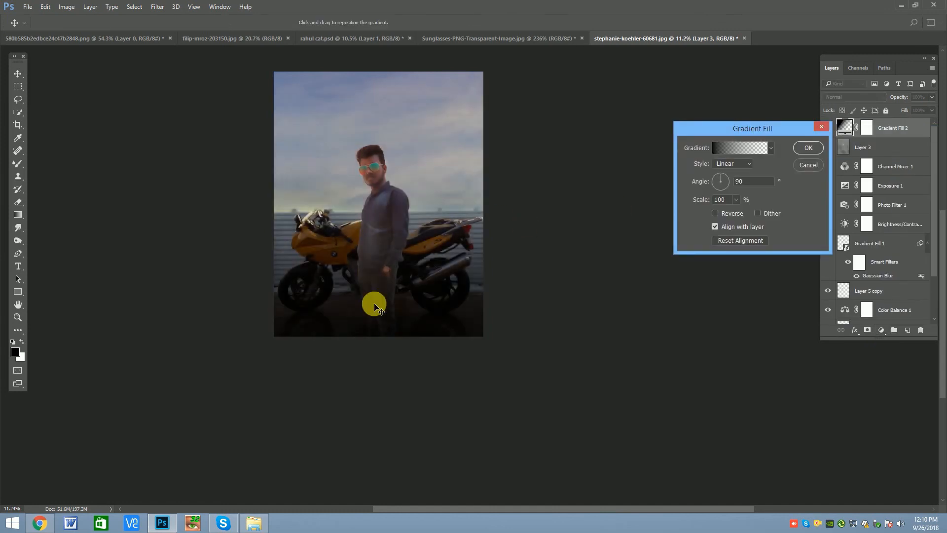
{"action": "left_click", "coordinate": [808, 148]}
Reposition the black gradient fill slightly lower in the image, and add a new blank layer above it
{"action": "scroll", "coordinate": [400, 151], "scroll_direction": "up", "scroll_amount": 3}
{"action": "scroll", "coordinate": [370, 159], "scroll_direction": "down", "scroll_amount": 2}
{"action": "double_click", "coordinate": [847, 130]}
{"action": "left_click_drag", "start_coordinate": [379, 296], "coordinate": [382, 309]}
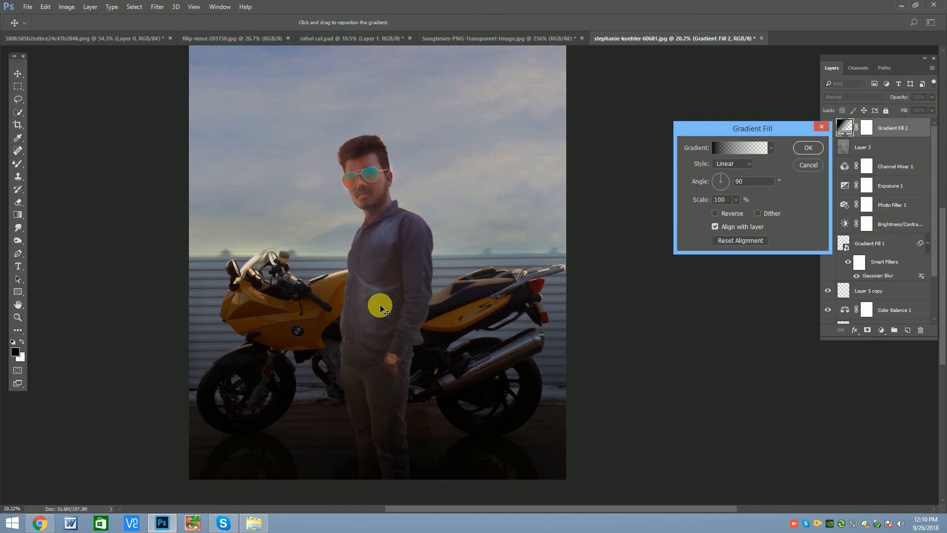
{"action": "left_click", "coordinate": [809, 148]}
{"action": "scroll", "coordinate": [386, 182], "scroll_direction": "down", "scroll_amount": 2}
{"action": "left_click", "coordinate": [907, 329]}
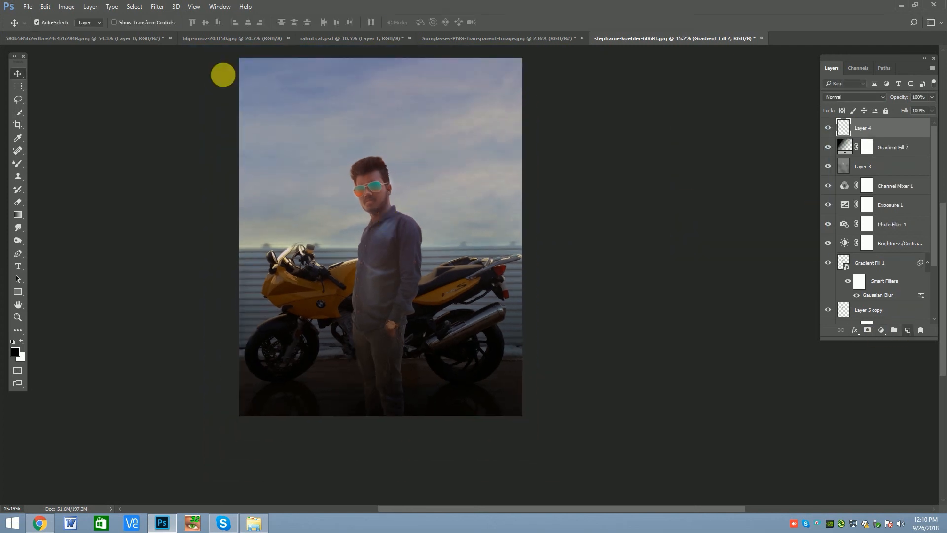
{"action": "left_click", "coordinate": [45, 6]}
{"action": "left_click", "coordinate": [67, 157]}
{"action": "key", "text": "Escape"}
Use Apply Image to place the merged composite on the new top layer
{"action": "left_click", "coordinate": [67, 7]}
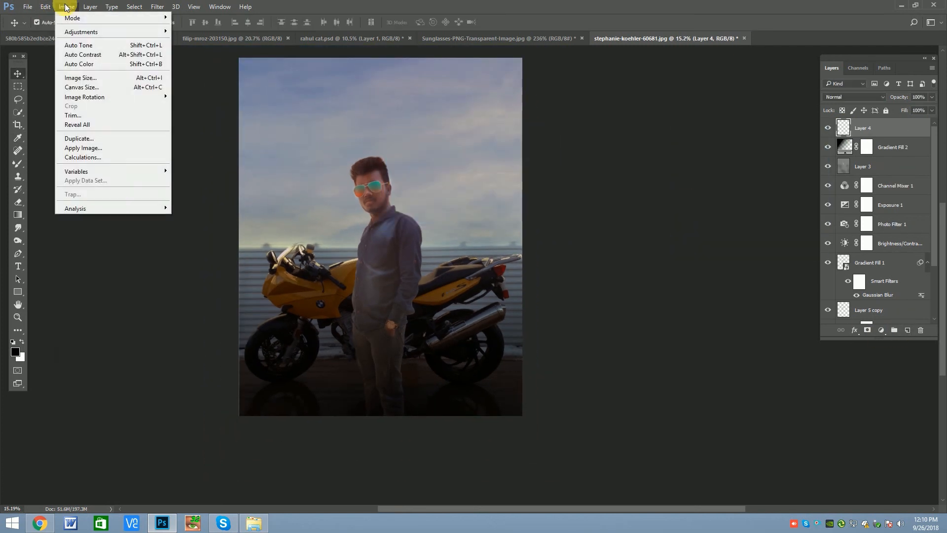
{"action": "left_click", "coordinate": [83, 148]}
{"action": "left_click", "coordinate": [559, 147]}
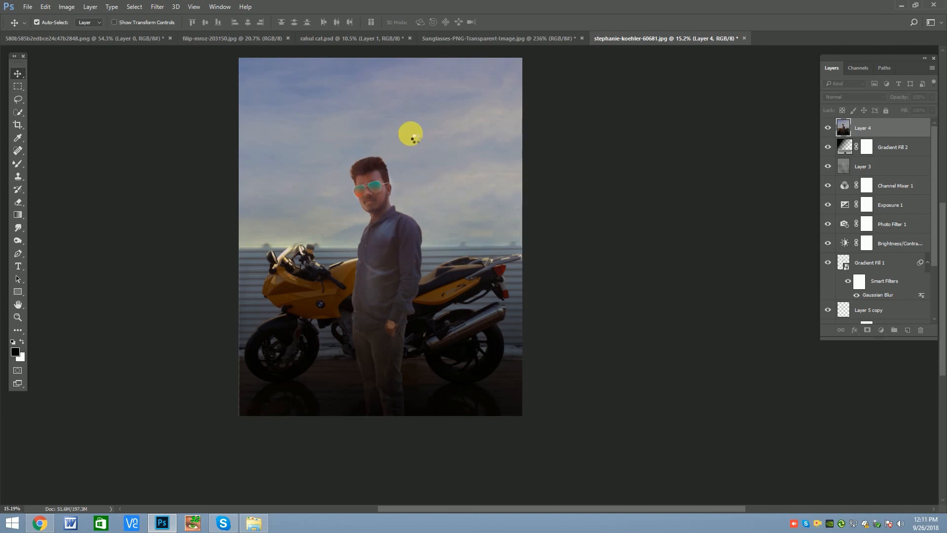
Open the Camera Raw Filter and set Contrast -11, Highlights +20, Shadows +31, Whites -100, Clarity +12 and Vibrance +20
{"action": "left_click", "coordinate": [157, 6]}
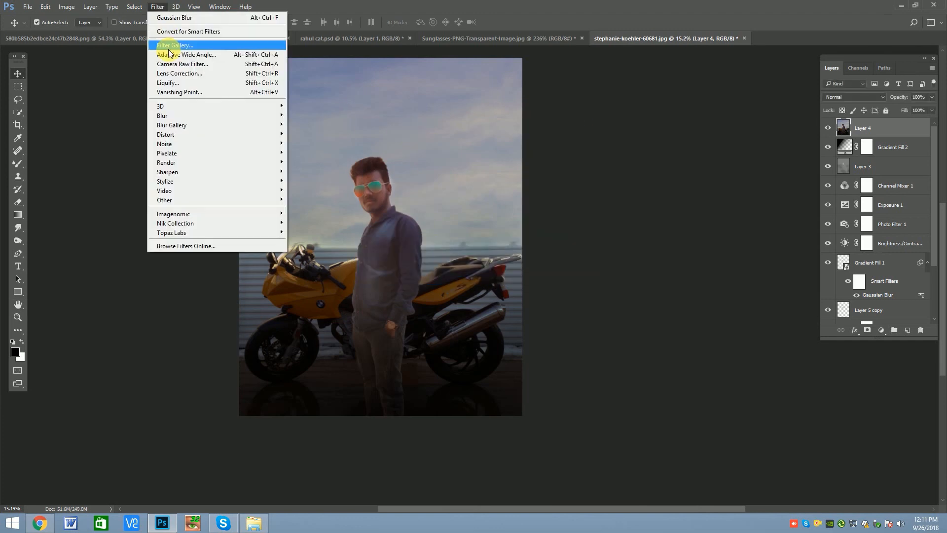
{"action": "left_click", "coordinate": [173, 64]}
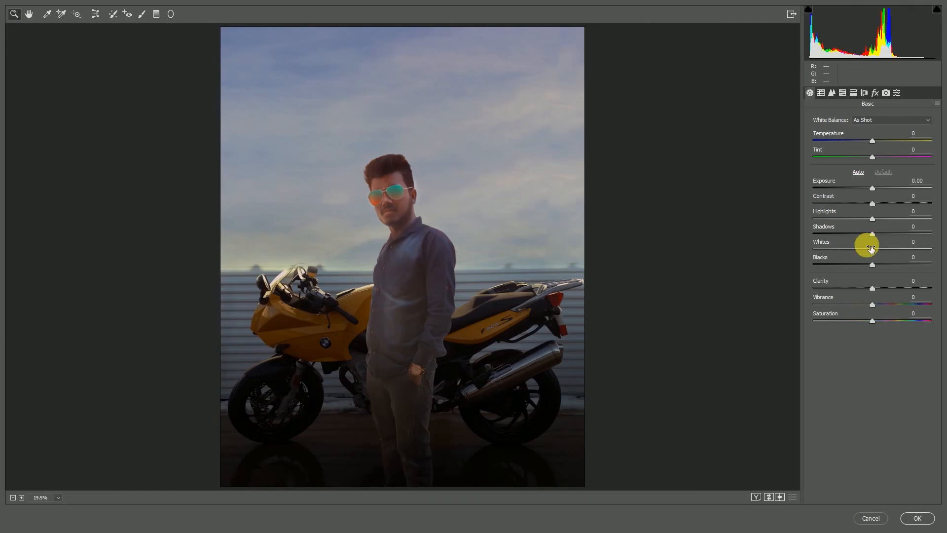
{"action": "left_click_drag", "start_coordinate": [883, 203], "coordinate": [865, 202]}
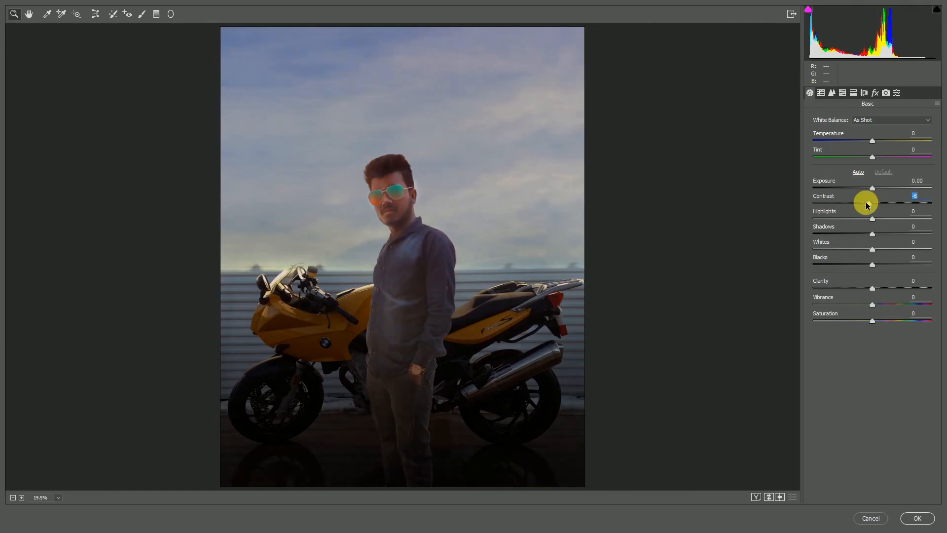
{"action": "mouse_move", "coordinate": [881, 233]}
{"action": "left_mouse_down"}
{"action": "mouse_move", "coordinate": [896, 235]}
{"action": "mouse_move", "coordinate": [883, 217]}
{"action": "left_mouse_up"}
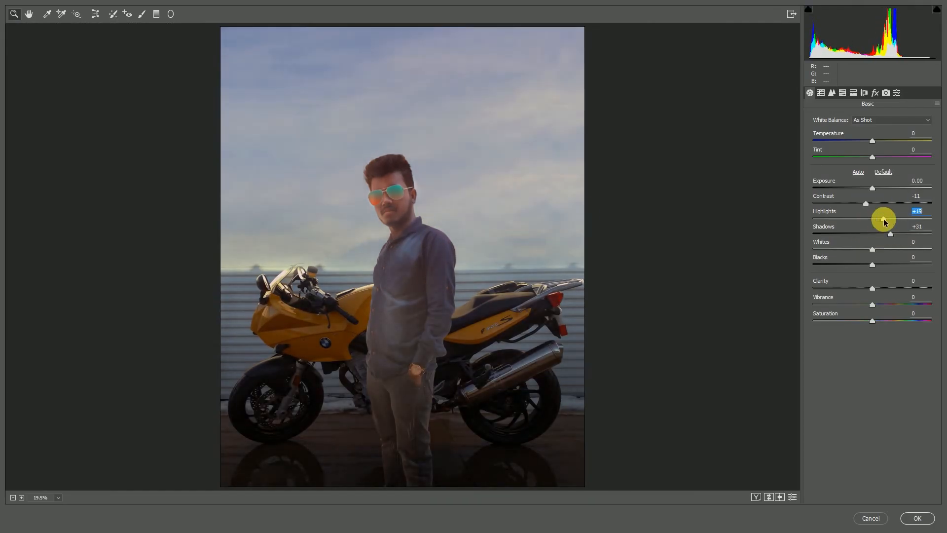
{"action": "left_click_drag", "start_coordinate": [871, 249], "coordinate": [774, 247]}
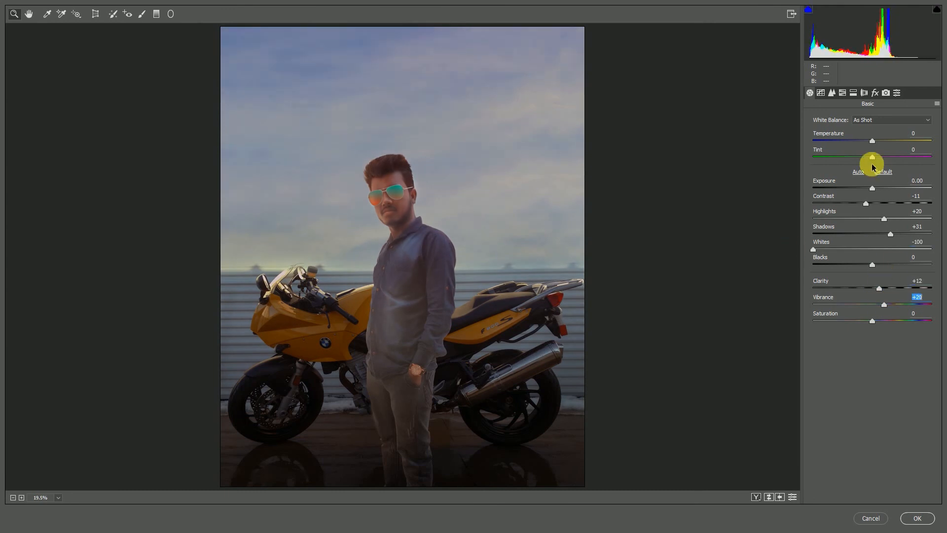
Set the luminance noise reduction to 10 and the post-crop vignetting amount to -21
{"action": "left_click", "coordinate": [832, 93]}
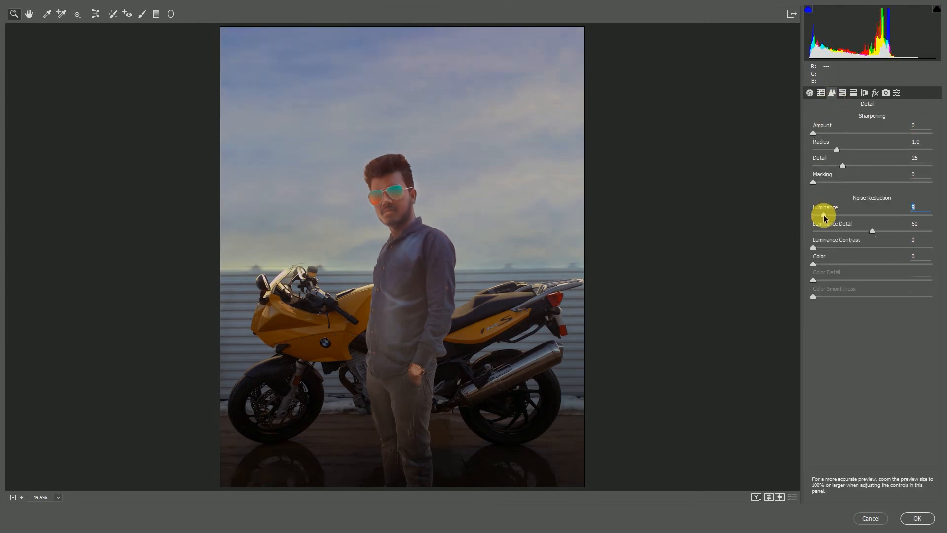
{"action": "left_click", "coordinate": [875, 93]}
{"action": "left_click_drag", "start_coordinate": [869, 256], "coordinate": [860, 257]}
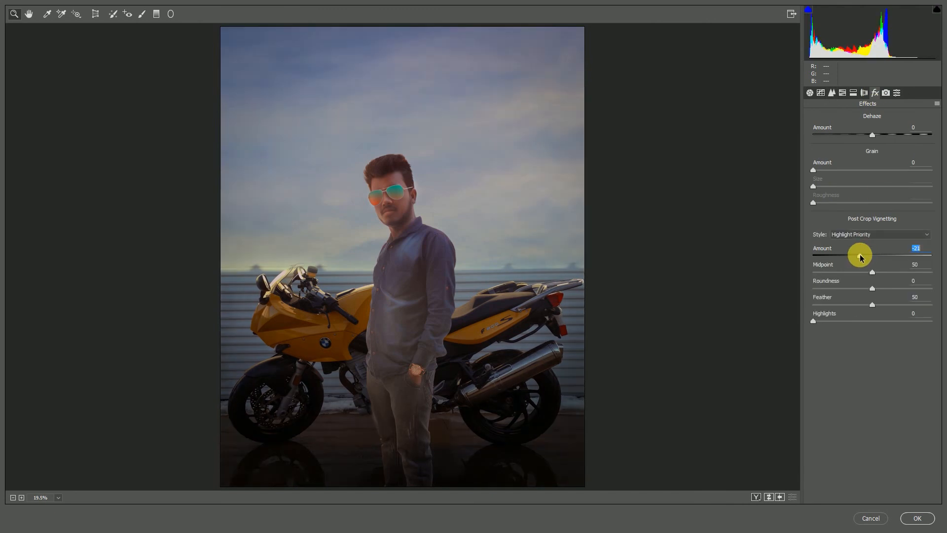
Shift the HSL hue of the Blues to -29 and of the Oranges to -35
{"action": "left_click", "coordinate": [853, 93]}
{"action": "left_click", "coordinate": [842, 93]}
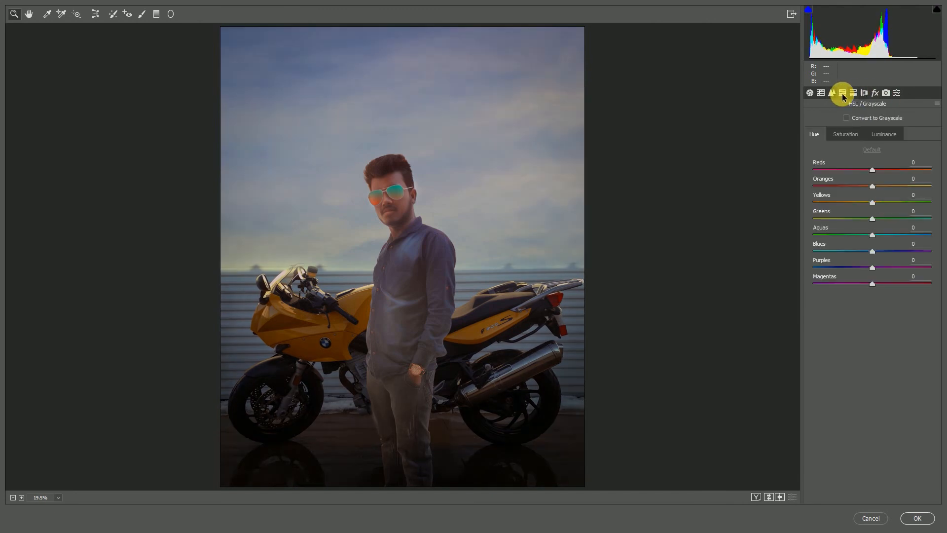
{"action": "mouse_move", "coordinate": [872, 251]}
{"action": "left_mouse_down"}
{"action": "mouse_move", "coordinate": [835, 250]}
{"action": "mouse_move", "coordinate": [868, 250]}
{"action": "mouse_move", "coordinate": [855, 257]}
{"action": "left_mouse_up"}
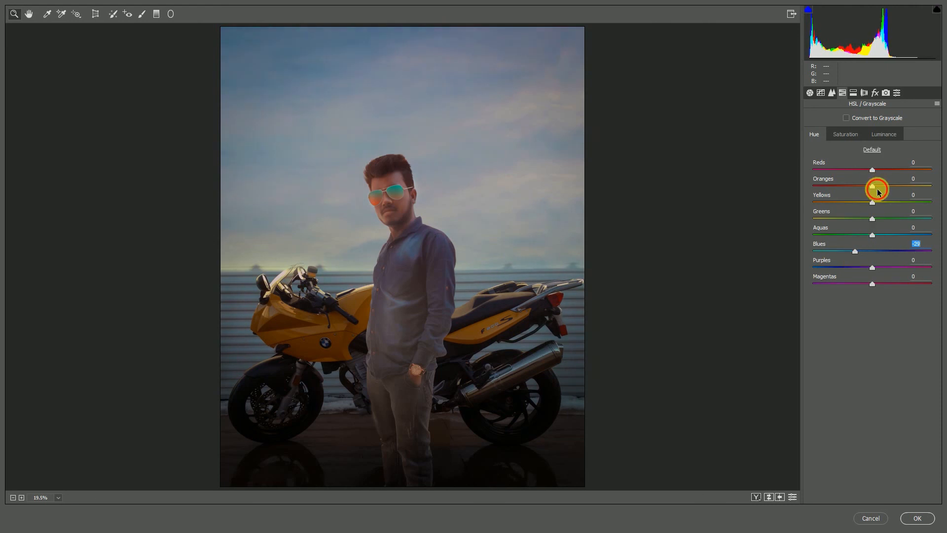
{"action": "mouse_move", "coordinate": [871, 187]}
{"action": "left_mouse_down"}
{"action": "mouse_move", "coordinate": [837, 192]}
{"action": "mouse_move", "coordinate": [858, 197]}
{"action": "left_mouse_up"}
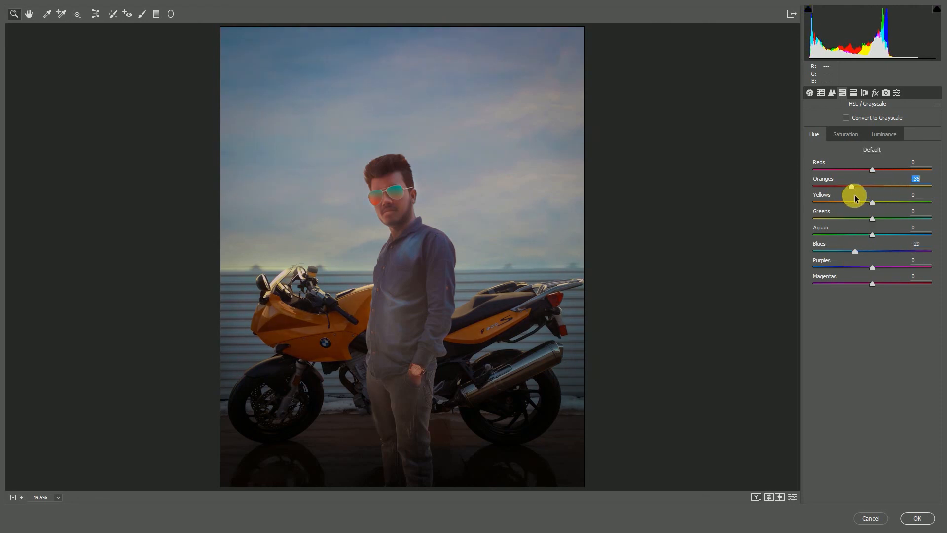
Set the camera calibration's Blue Primary hue to -63 and saturation to -28
{"action": "left_click", "coordinate": [885, 93]}
{"action": "left_click_drag", "start_coordinate": [873, 280], "coordinate": [840, 294]}
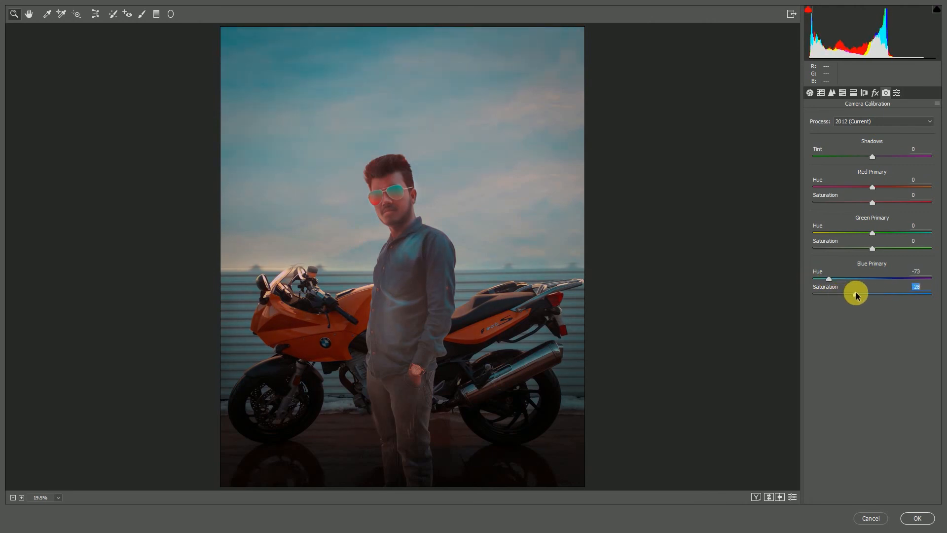
{"action": "left_click_drag", "start_coordinate": [833, 279], "coordinate": [837, 279]}
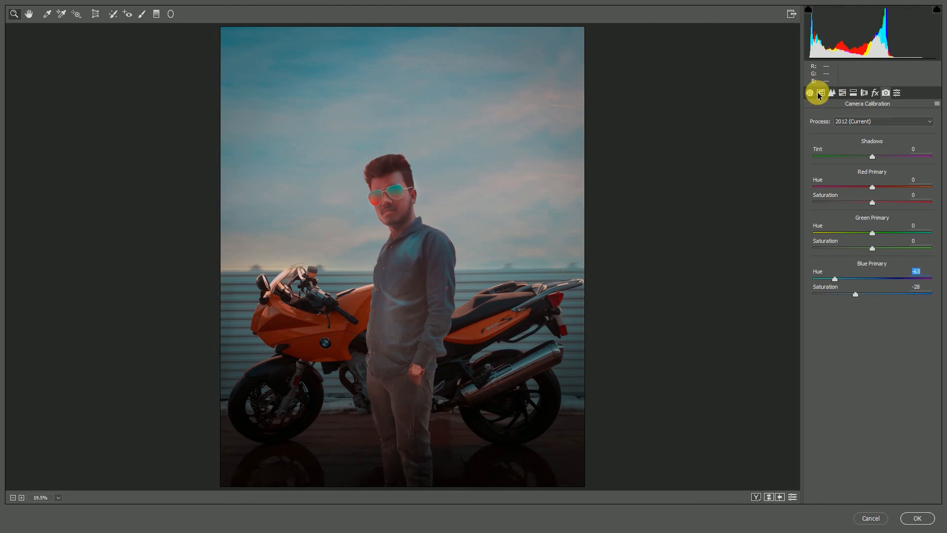
Set the sharpening amount to 11 and strengthen the post-crop vignetting to about -26
{"action": "scroll", "coordinate": [455, 199], "scroll_direction": "down", "scroll_amount": 1}
{"action": "left_click", "coordinate": [856, 93]}
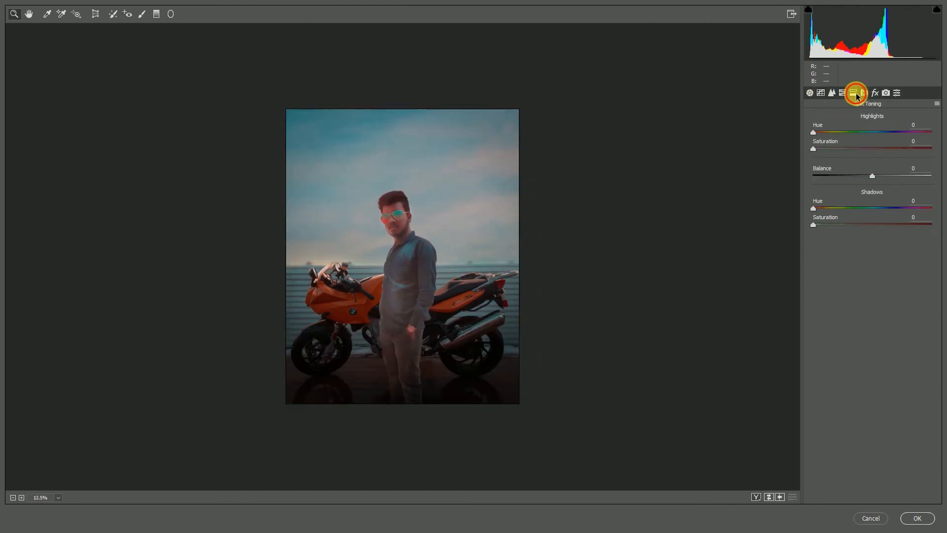
{"action": "left_click", "coordinate": [832, 94]}
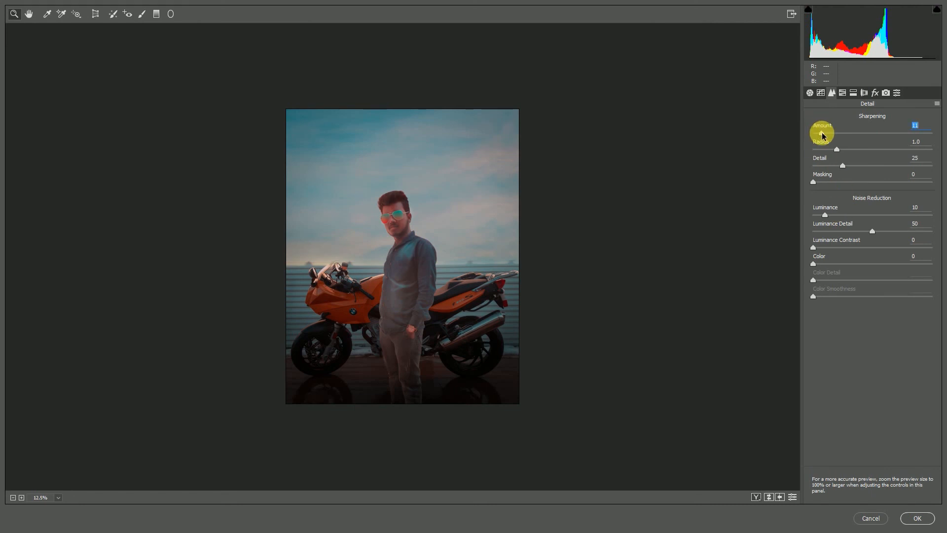
{"action": "left_click", "coordinate": [875, 93]}
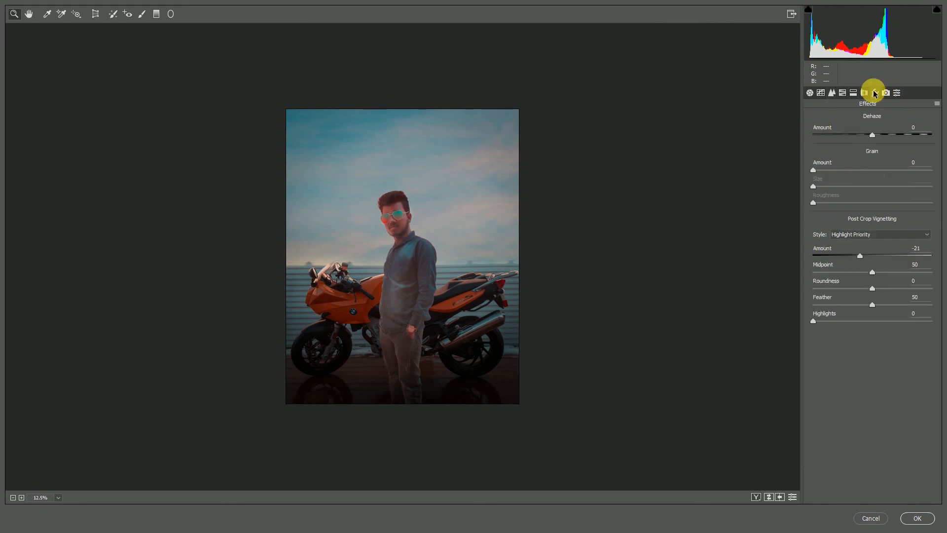
{"action": "left_click_drag", "start_coordinate": [863, 255], "coordinate": [856, 256]}
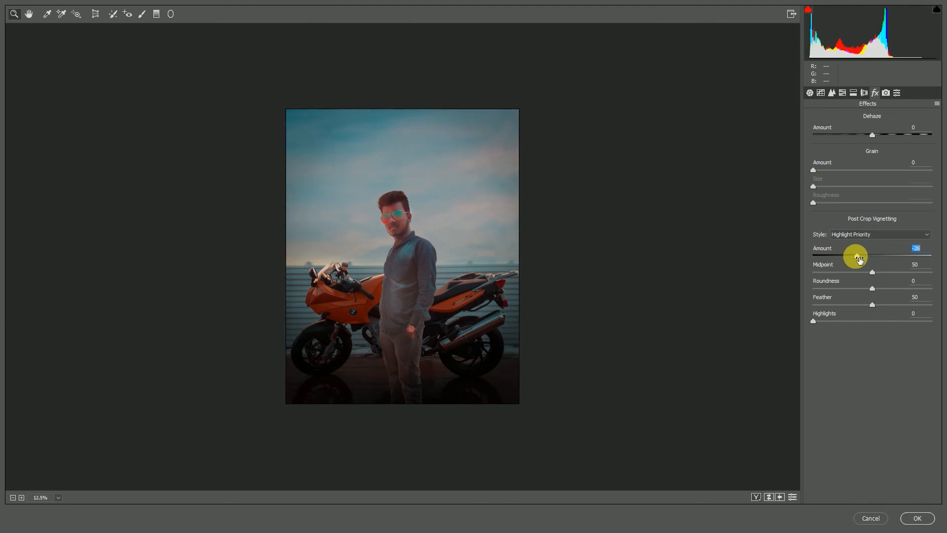
Readjust the Blue Primary to hue about -45 and saturation -18, and apply the Camera Raw Filter
{"action": "left_click", "coordinate": [886, 93]}
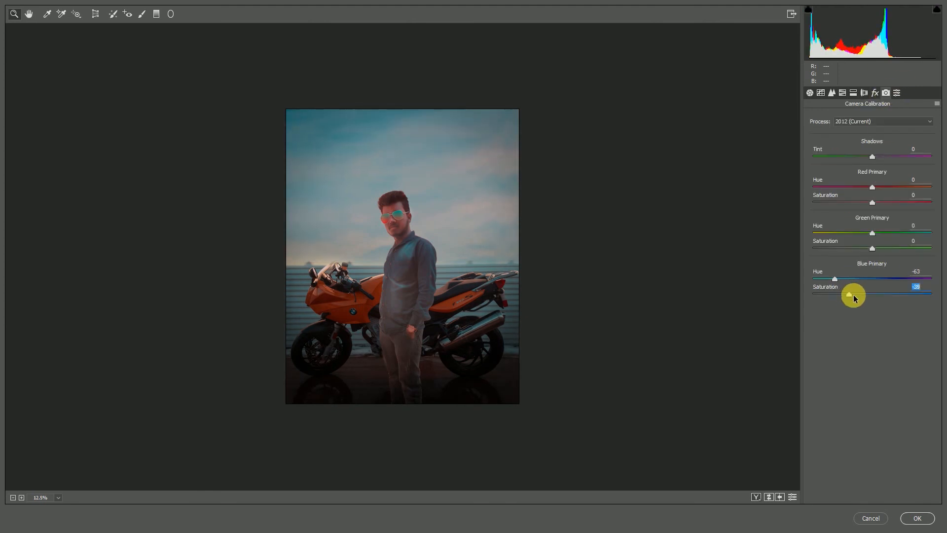
{"action": "mouse_move", "coordinate": [853, 295]}
{"action": "left_mouse_down"}
{"action": "mouse_move", "coordinate": [866, 295]}
{"action": "mouse_move", "coordinate": [848, 280]}
{"action": "left_mouse_up"}
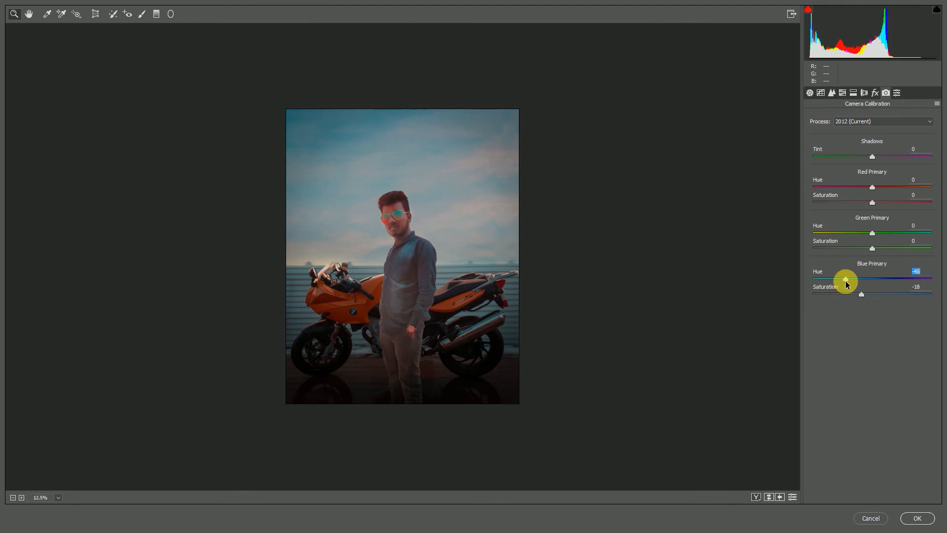
{"action": "left_click", "coordinate": [918, 517]}
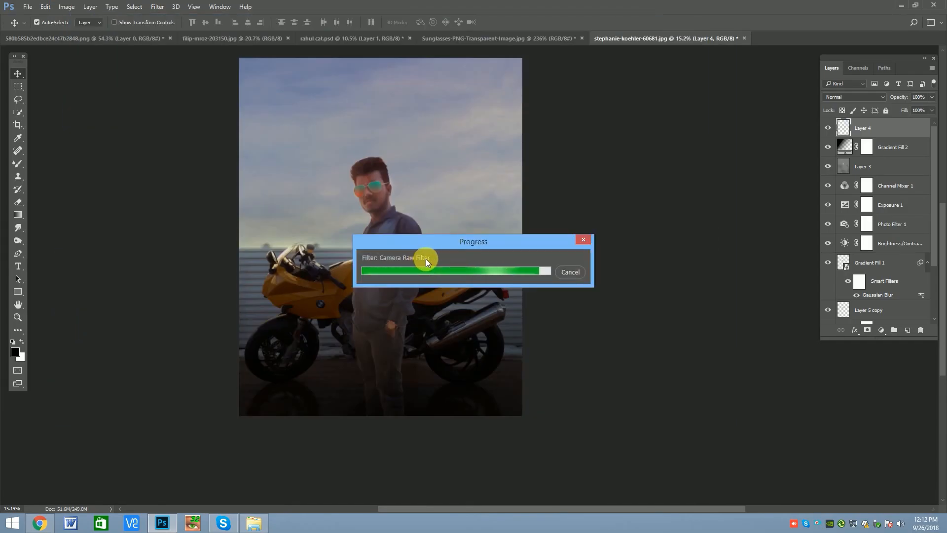
Add a Selective Color adjustment layer for the Reds with Cyan -24%, Magenta pulled back down and Yellow 0%
{"action": "left_click", "coordinate": [881, 329]}
{"action": "left_click", "coordinate": [862, 321]}
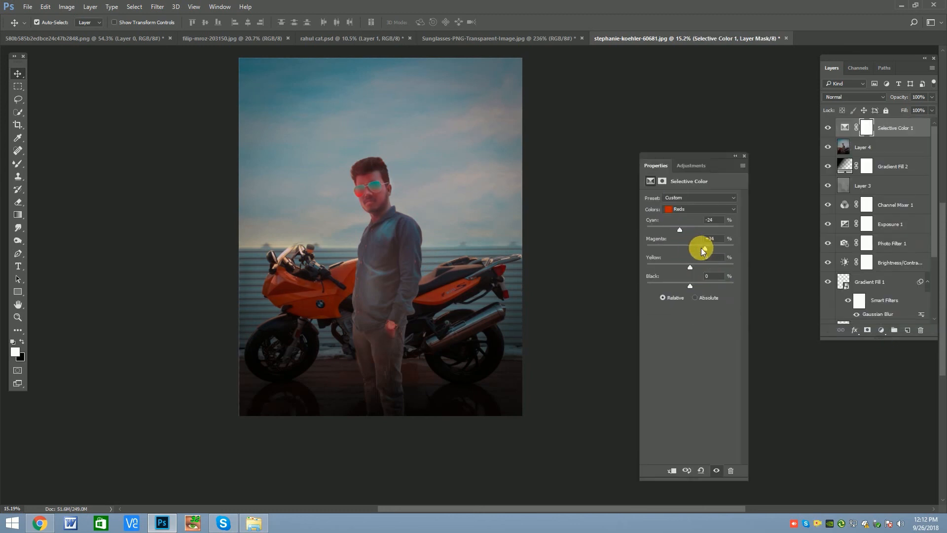
{"action": "left_click_drag", "start_coordinate": [701, 247], "coordinate": [687, 248]}
{"action": "left_click", "coordinate": [715, 257]}
{"action": "type", "text": "0"}
{"action": "left_click", "coordinate": [744, 156]}
{"action": "scroll", "coordinate": [391, 158], "scroll_direction": "up", "scroll_amount": 1}
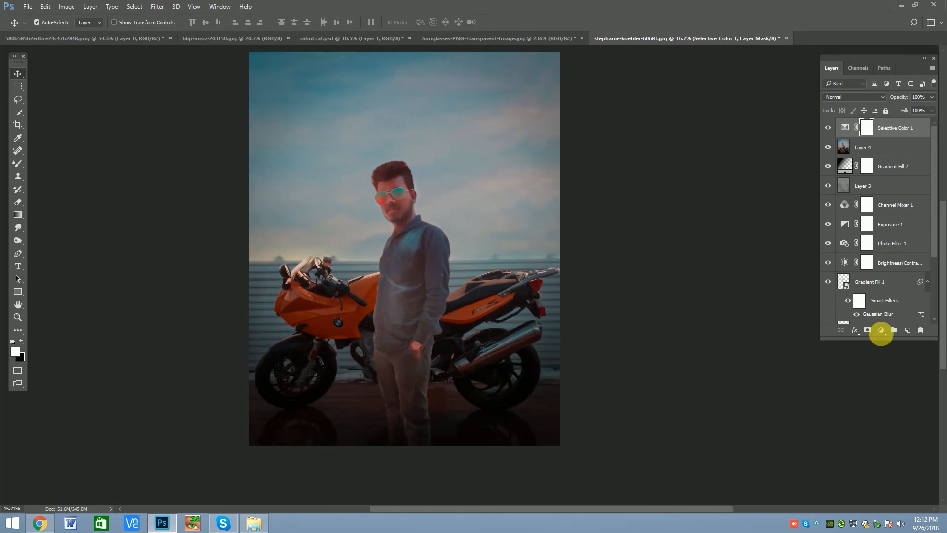
Stamp all visible layers onto a new top layer and apply the Oil Paint filter with Stylization 2.0
{"action": "key", "text": "ctrl+shift+alt+e"}
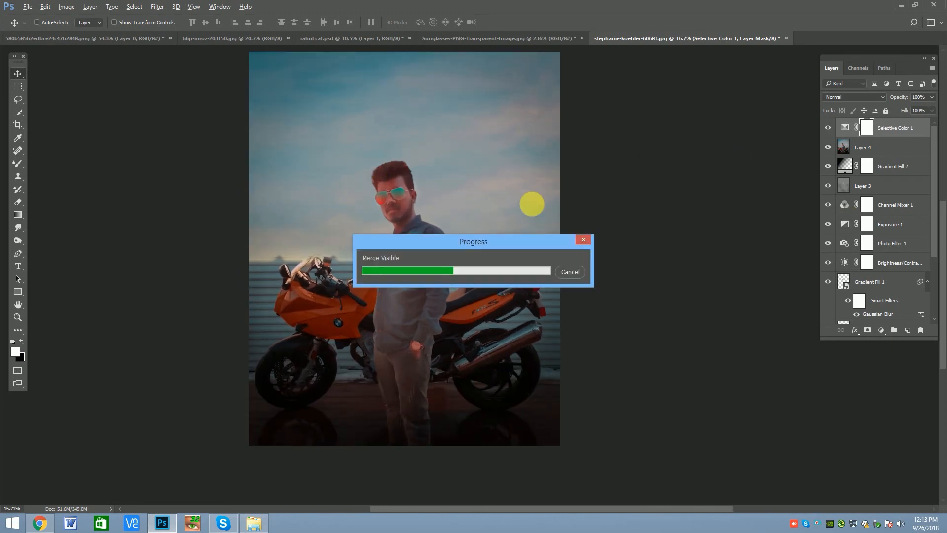
{"action": "left_click", "coordinate": [157, 7]}
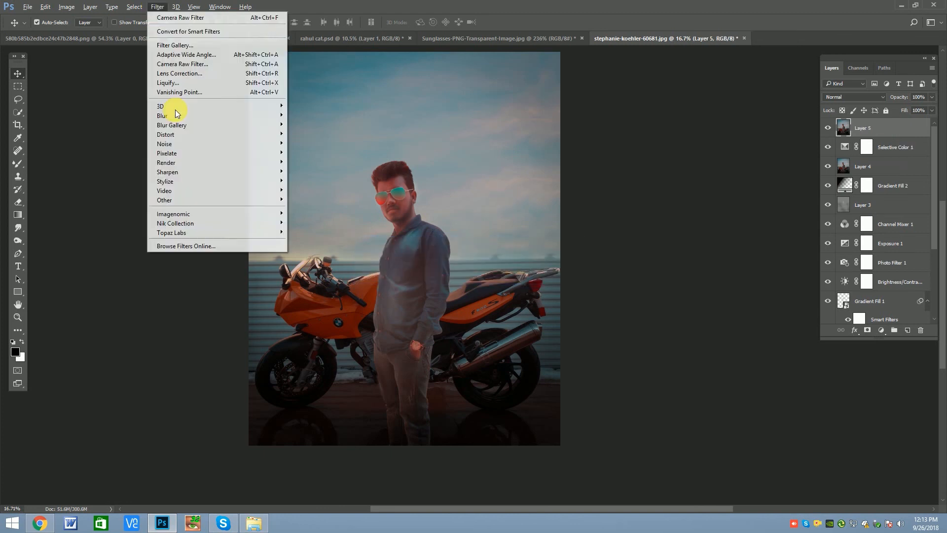
{"action": "mouse_move", "coordinate": [178, 181]}
{"action": "left_click", "coordinate": [318, 227]}
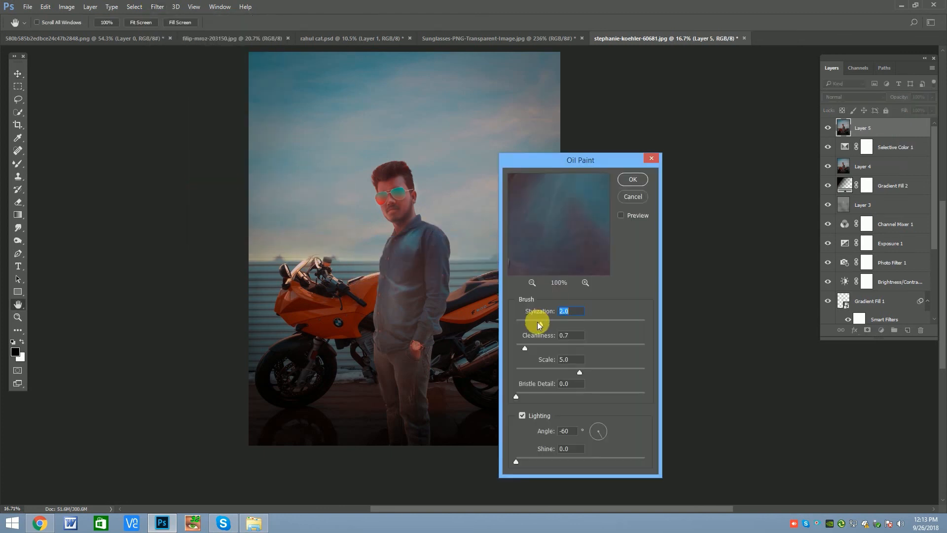
{"action": "key", "text": "Tab"}
{"action": "mouse_move", "coordinate": [578, 218]}
{"action": "left_mouse_down"}
{"action": "mouse_move", "coordinate": [579, 207]}
{"action": "mouse_move", "coordinate": [585, 254]}
{"action": "mouse_move", "coordinate": [578, 232]}
{"action": "left_mouse_up"}
{"action": "left_click", "coordinate": [632, 179]}
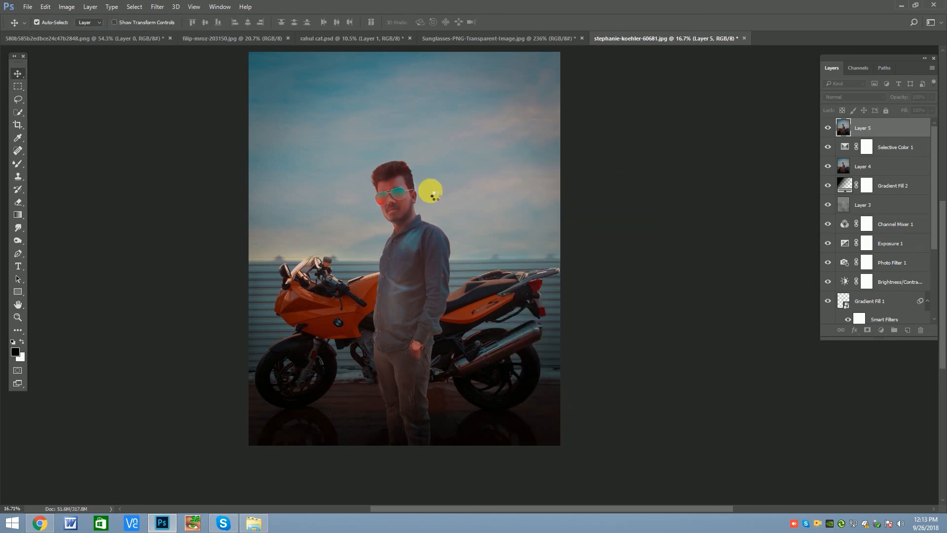
Open the Color Efex Pro 4 filter on the stamped layer and set Detail Extractor to 11%
{"action": "left_click", "coordinate": [156, 7]}
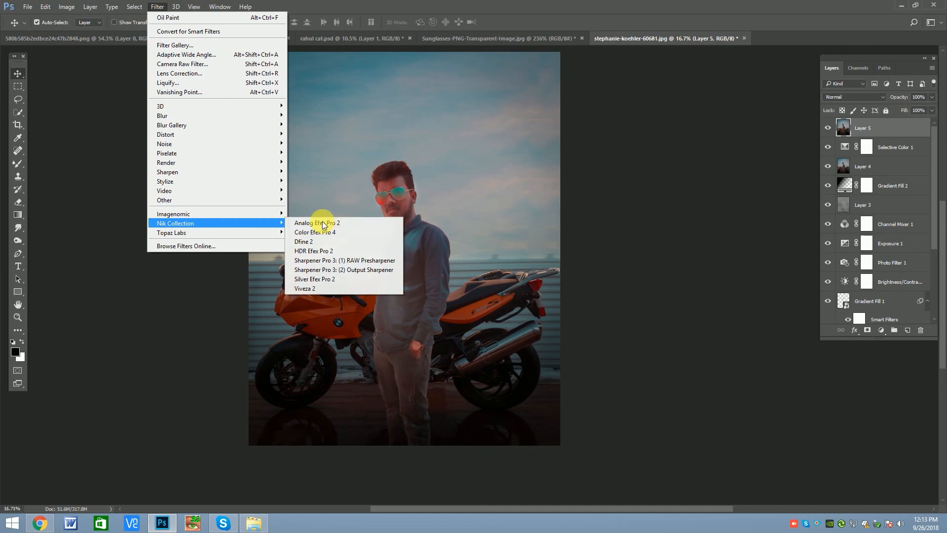
{"action": "left_click", "coordinate": [352, 233]}
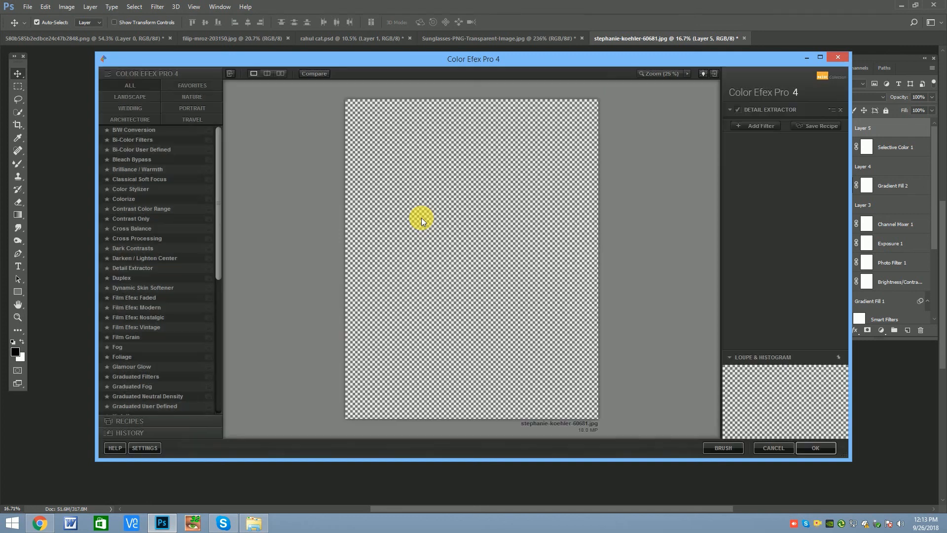
{"action": "left_click", "coordinate": [667, 73]}
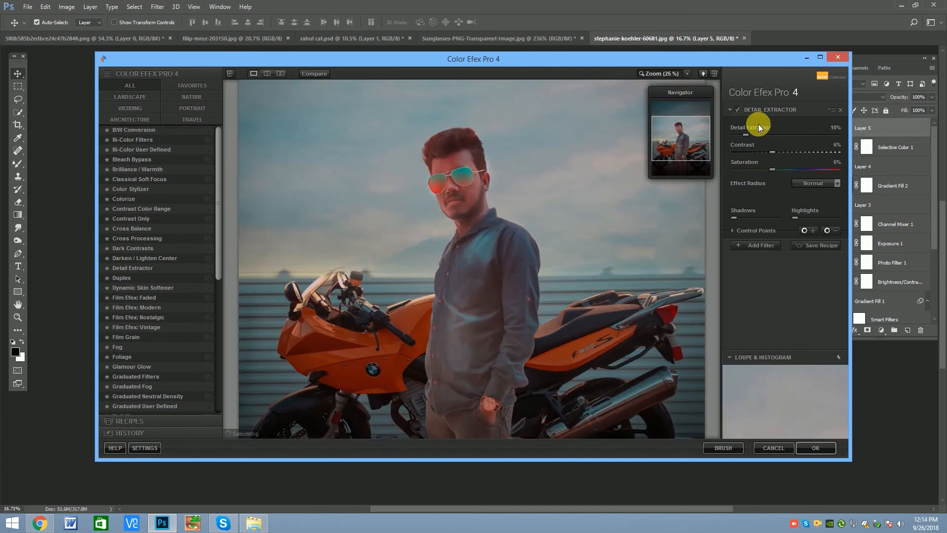
{"action": "left_click_drag", "start_coordinate": [756, 135], "coordinate": [749, 134]}
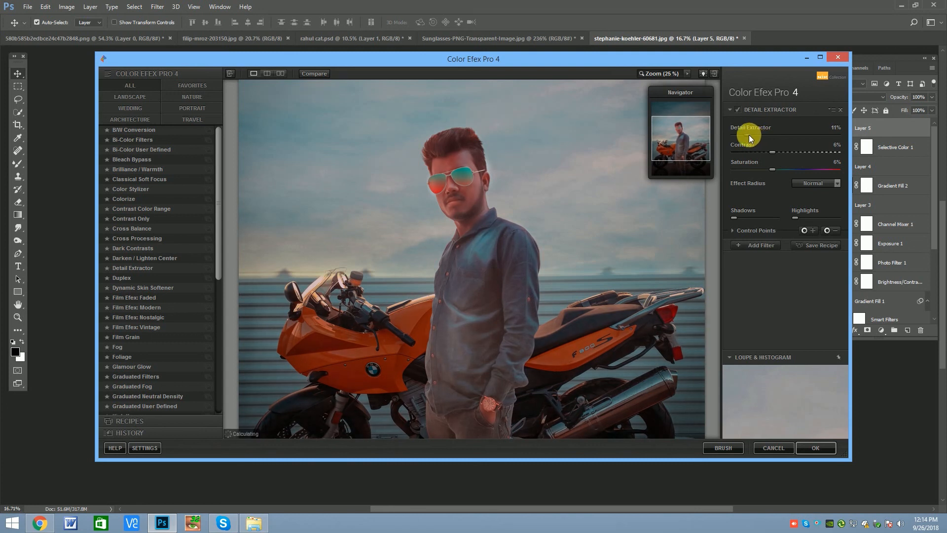
Add a Cross Processing filter using method L02 and apply the combined Color Efex Pro effect
{"action": "left_click", "coordinate": [767, 244]}
{"action": "left_click", "coordinate": [321, 254]}
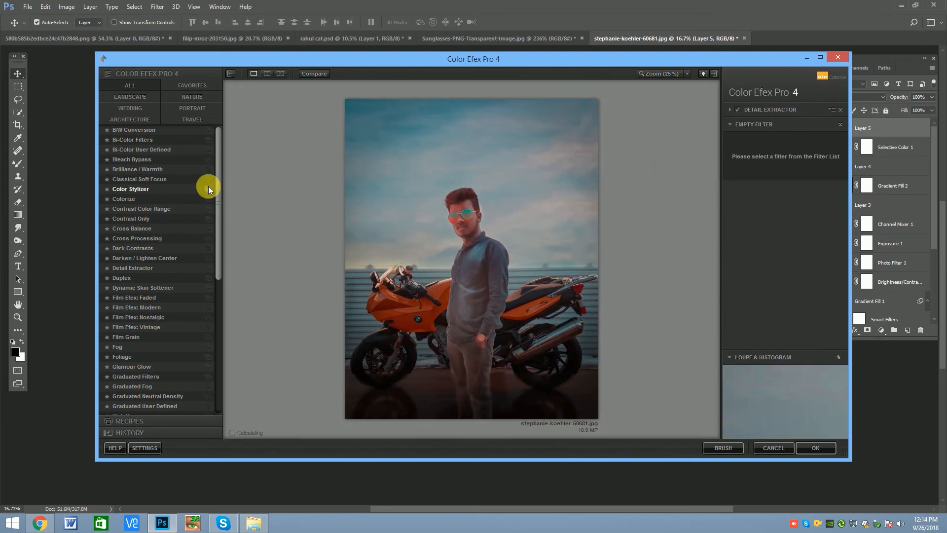
{"action": "scroll", "coordinate": [217, 209], "scroll_direction": "down", "scroll_amount": 2}
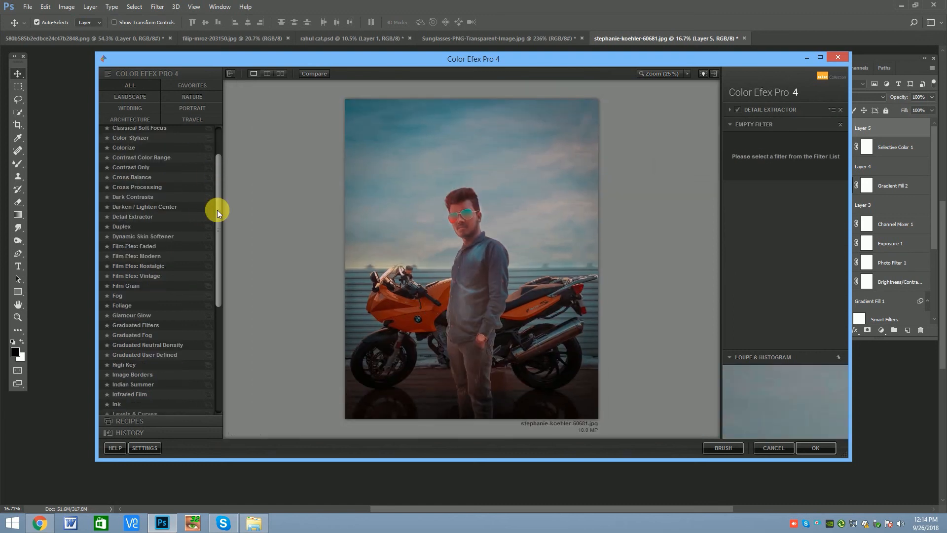
{"action": "left_click", "coordinate": [139, 187]}
{"action": "left_click", "coordinate": [798, 143]}
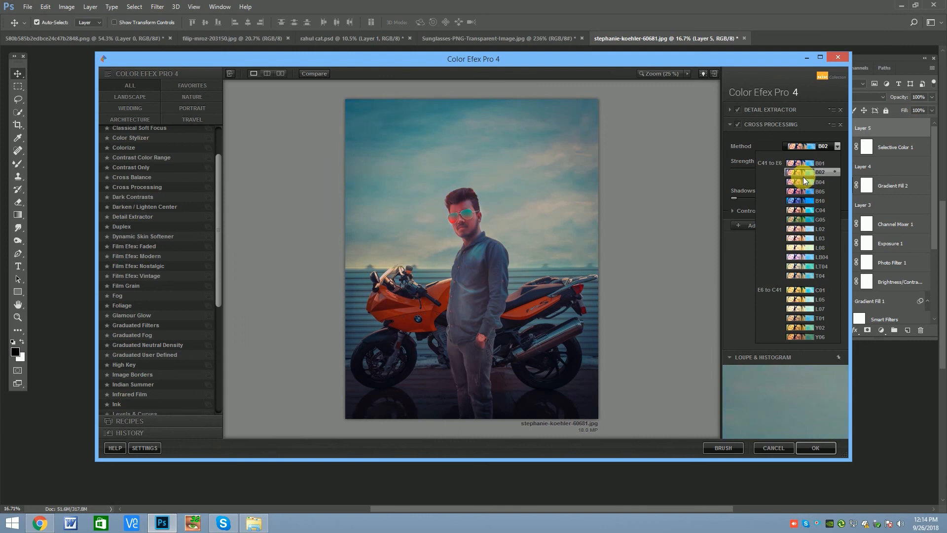
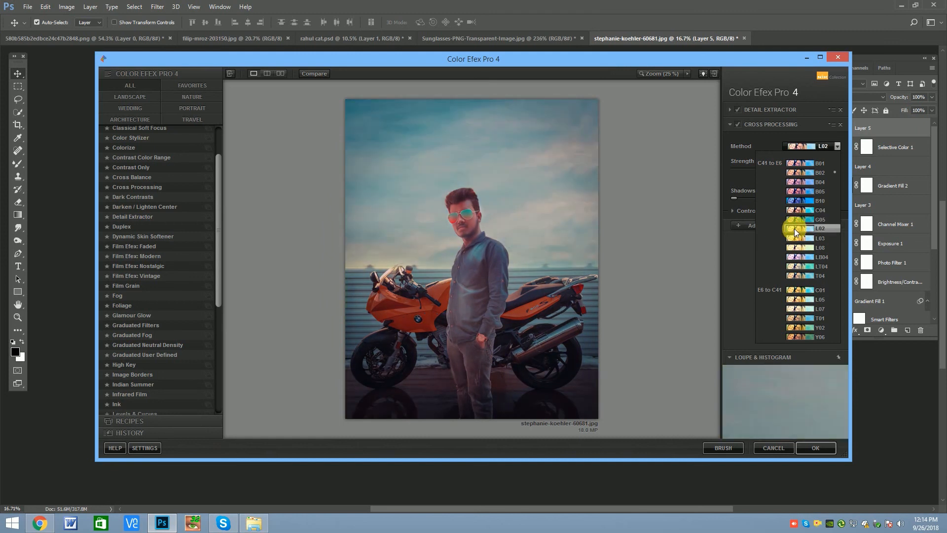
{"action": "left_click", "coordinate": [794, 229]}
{"action": "left_click", "coordinate": [754, 229]}
{"action": "left_click", "coordinate": [811, 442]}
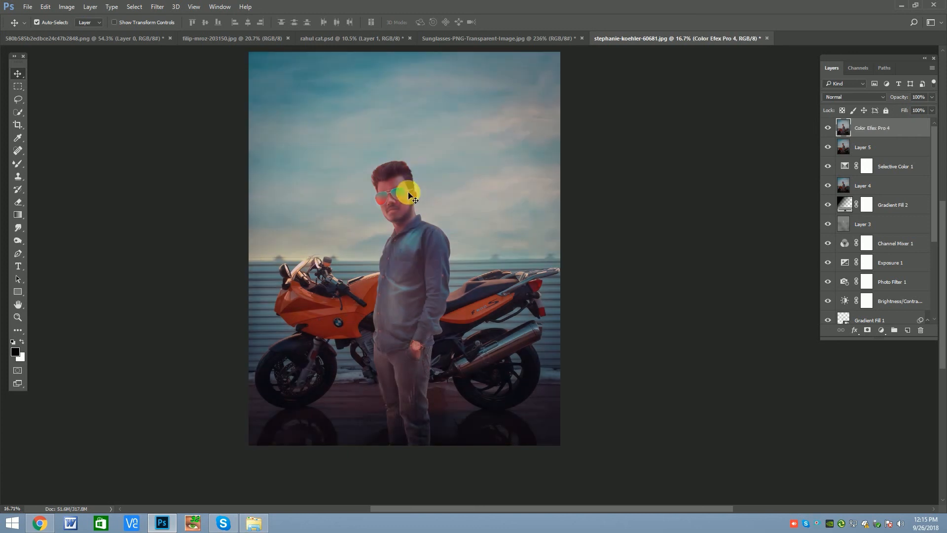
Smooth the skin on the forehead, cheeks and jaw with the Mixer Brush at Wet 9%, varying the brush size
{"action": "scroll", "coordinate": [407, 185], "scroll_direction": "up", "scroll_amount": 2}
{"action": "scroll", "coordinate": [407, 185], "scroll_direction": "up", "scroll_amount": 3}
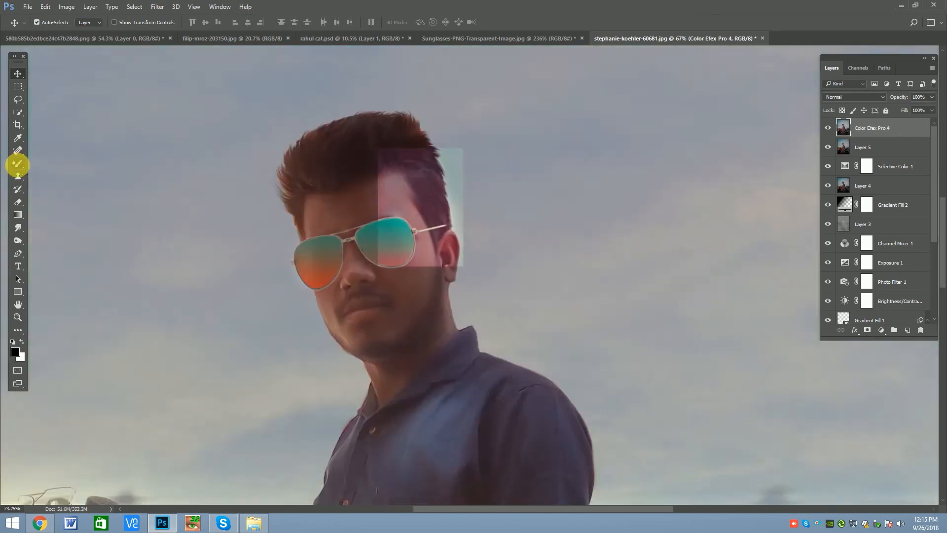
{"action": "left_click", "coordinate": [17, 164]}
{"action": "left_click", "coordinate": [50, 193]}
{"action": "scroll", "coordinate": [402, 303], "scroll_direction": "up", "scroll_amount": 2}
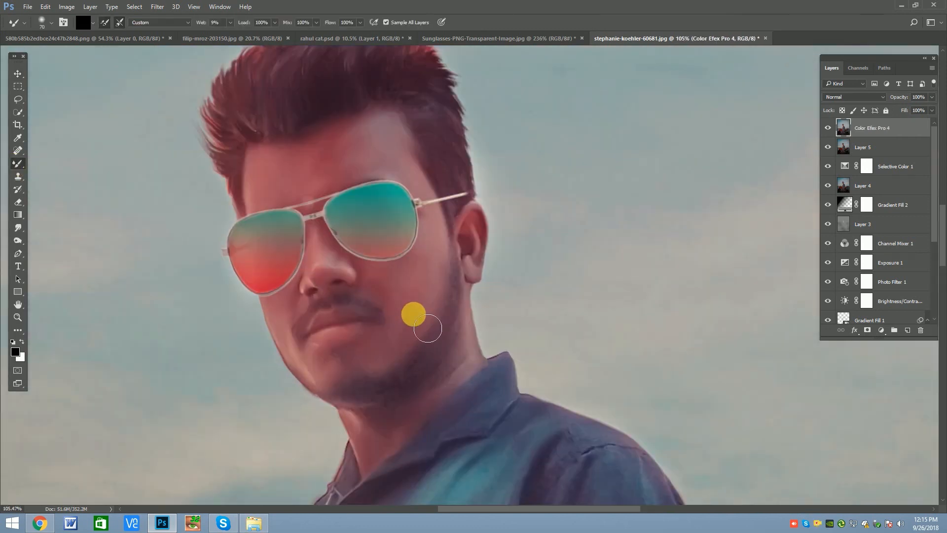
{"action": "key", "text": "]"}
{"action": "mouse_move", "coordinate": [344, 179]}
{"action": "left_mouse_down"}
{"action": "mouse_move", "coordinate": [295, 202]}
{"action": "mouse_move", "coordinate": [325, 238]}
{"action": "mouse_move", "coordinate": [319, 207]}
{"action": "mouse_move", "coordinate": [324, 258]}
{"action": "mouse_move", "coordinate": [327, 247]}
{"action": "mouse_move", "coordinate": [341, 262]}
{"action": "mouse_move", "coordinate": [317, 248]}
{"action": "mouse_move", "coordinate": [323, 290]}
{"action": "mouse_move", "coordinate": [308, 309]}
{"action": "mouse_move", "coordinate": [300, 300]}
{"action": "mouse_move", "coordinate": [325, 378]}
{"action": "mouse_move", "coordinate": [326, 279]}
{"action": "mouse_move", "coordinate": [393, 315]}
{"action": "mouse_move", "coordinate": [403, 339]}
{"action": "mouse_move", "coordinate": [370, 345]}
{"action": "mouse_move", "coordinate": [404, 343]}
{"action": "mouse_move", "coordinate": [334, 365]}
{"action": "mouse_move", "coordinate": [327, 379]}
{"action": "mouse_move", "coordinate": [377, 439]}
{"action": "mouse_move", "coordinate": [363, 434]}
{"action": "mouse_move", "coordinate": [395, 455]}
{"action": "mouse_move", "coordinate": [469, 373]}
{"action": "left_mouse_up"}
{"action": "key", "text": "["}
{"action": "key", "text": "["}
{"action": "key", "text": "["}
{"action": "key", "text": "]"}
{"action": "key", "text": "]"}
{"action": "key", "text": "["}
{"action": "key", "text": "]"}
{"action": "key", "text": "]"}
{"action": "key", "text": "]"}
{"action": "key", "text": "]"}
{"action": "key", "text": "["}
{"action": "key", "text": "["}
{"action": "key", "text": "["}
{"action": "key", "text": "["}
{"action": "key", "text": "["}
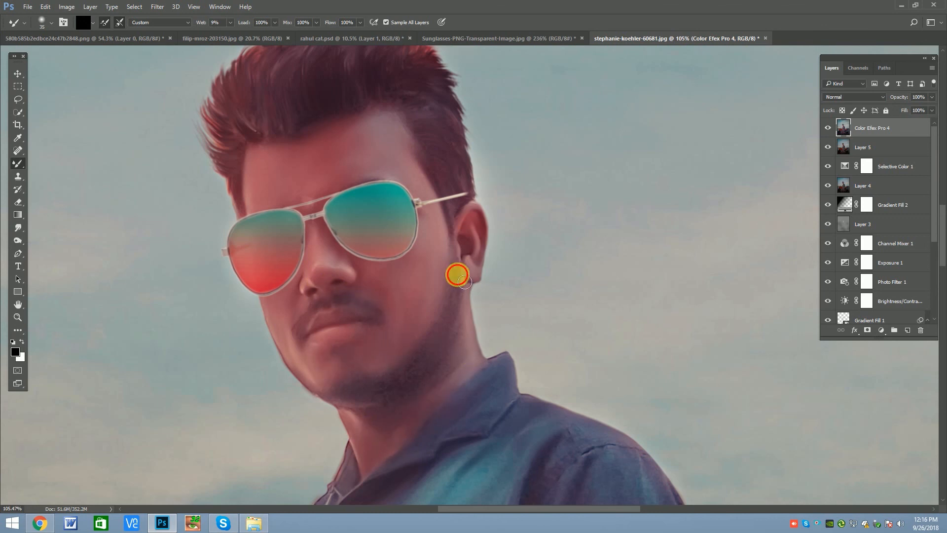
Blend the skin around the ear and the adjoining cheek with a small Mixer Brush
{"action": "scroll", "coordinate": [468, 214], "scroll_direction": "up", "scroll_amount": 3}
{"action": "mouse_move", "coordinate": [477, 210]}
{"action": "left_mouse_down"}
{"action": "mouse_move", "coordinate": [496, 241]}
{"action": "mouse_move", "coordinate": [475, 244]}
{"action": "mouse_move", "coordinate": [473, 299]}
{"action": "mouse_move", "coordinate": [455, 281]}
{"action": "mouse_move", "coordinate": [409, 338]}
{"action": "mouse_move", "coordinate": [373, 335]}
{"action": "mouse_move", "coordinate": [380, 392]}
{"action": "mouse_move", "coordinate": [428, 347]}
{"action": "mouse_move", "coordinate": [373, 314]}
{"action": "left_mouse_up"}
{"action": "key", "text": "]"}
{"action": "key", "text": "]"}
{"action": "key", "text": "]"}
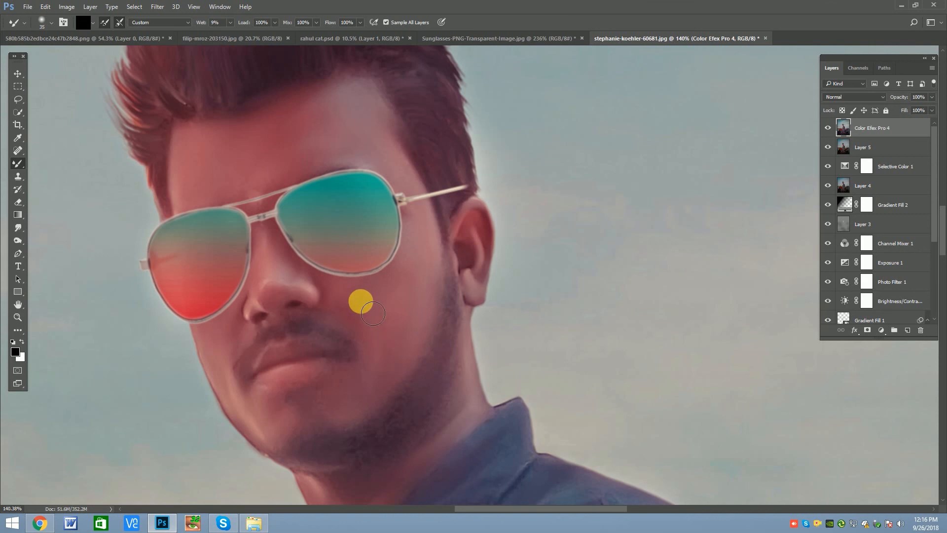
Set the Mixer Brush wetness to 16% and smooth the forehead above the sunglasses
{"action": "left_click", "coordinate": [230, 23]}
{"action": "left_click", "coordinate": [234, 33]}
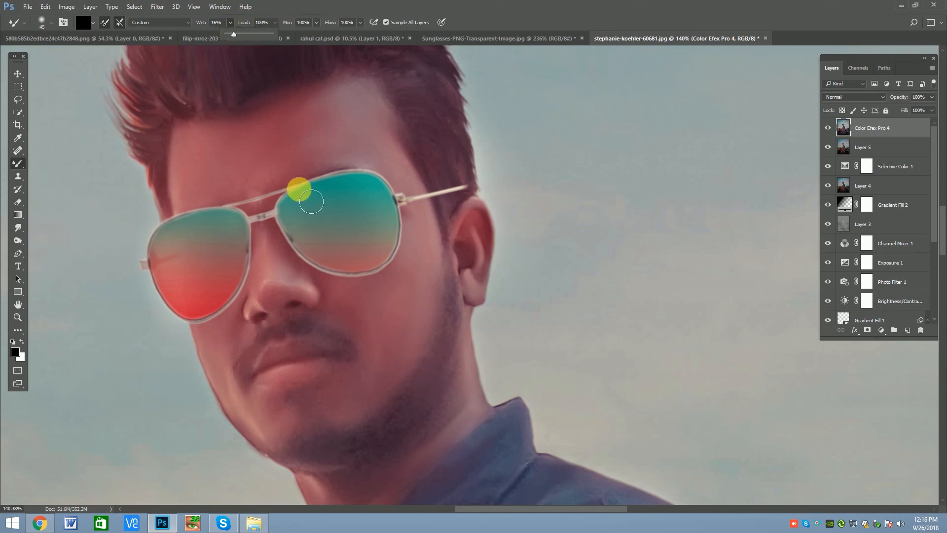
{"action": "key", "text": "["}
{"action": "mouse_move", "coordinate": [334, 169]}
{"action": "left_mouse_down"}
{"action": "mouse_move", "coordinate": [204, 202]}
{"action": "mouse_move", "coordinate": [203, 214]}
{"action": "mouse_move", "coordinate": [177, 225]}
{"action": "mouse_move", "coordinate": [225, 242]}
{"action": "mouse_move", "coordinate": [198, 280]}
{"action": "mouse_move", "coordinate": [220, 144]}
{"action": "mouse_move", "coordinate": [200, 134]}
{"action": "mouse_move", "coordinate": [180, 166]}
{"action": "mouse_move", "coordinate": [200, 142]}
{"action": "mouse_move", "coordinate": [248, 141]}
{"action": "mouse_move", "coordinate": [342, 101]}
{"action": "mouse_move", "coordinate": [347, 134]}
{"action": "mouse_move", "coordinate": [374, 119]}
{"action": "mouse_move", "coordinate": [374, 150]}
{"action": "left_mouse_up"}
{"action": "key", "text": "bracketright"}
{"action": "key", "text": "bracketright"}
{"action": "key", "text": "bracketright"}
{"action": "key", "text": "bracketright"}
{"action": "key", "text": "bracketright"}
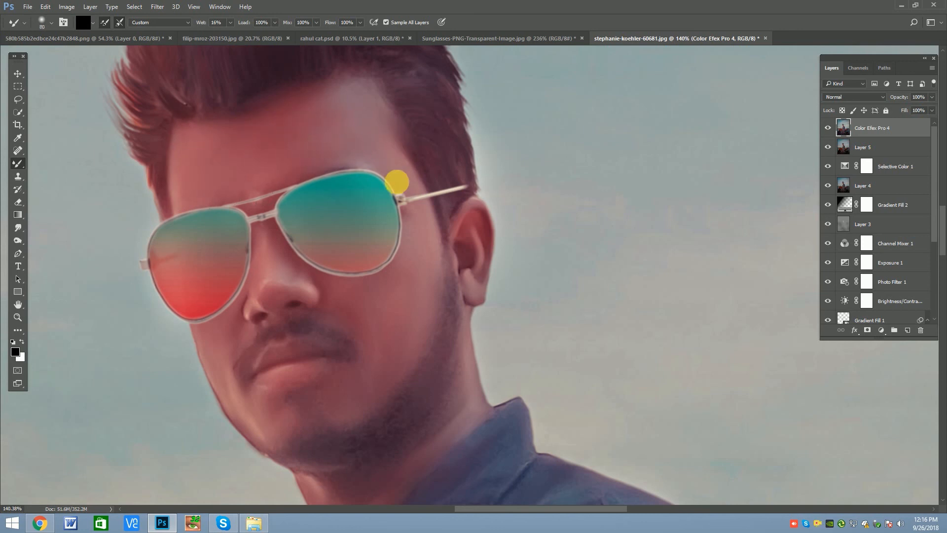
Blend the temple, the skin in front of the ear and the jawline with a smaller Mixer Brush
{"action": "scroll", "coordinate": [398, 184], "scroll_direction": "down", "scroll_amount": 3}
{"action": "key", "text": "bracketleft"}
{"action": "left_click_drag", "start_coordinate": [393, 169], "coordinate": [392, 165]}
{"action": "key", "text": "bracketleft"}
{"action": "key", "text": "bracketleft"}
{"action": "key", "text": "bracketleft"}
{"action": "key", "text": "bracketleft"}
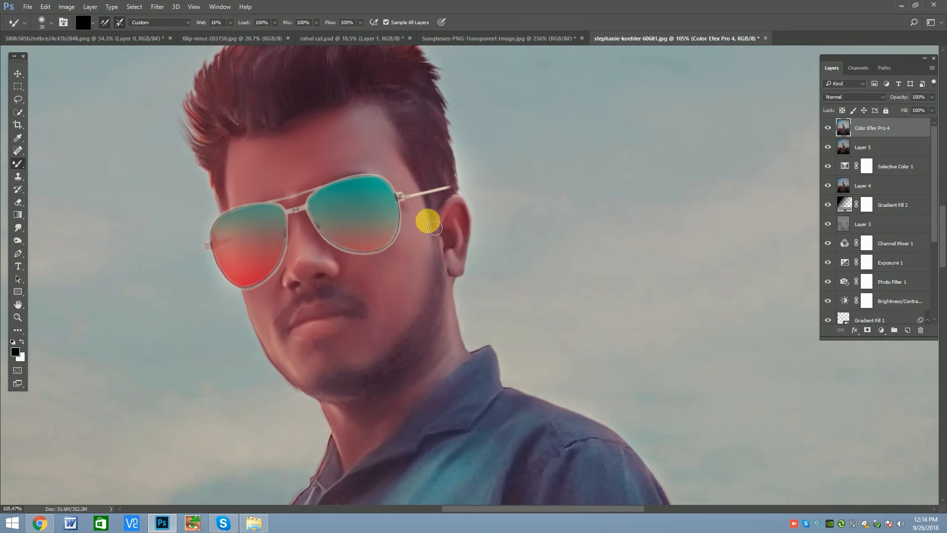
{"action": "key", "text": "bracketright"}
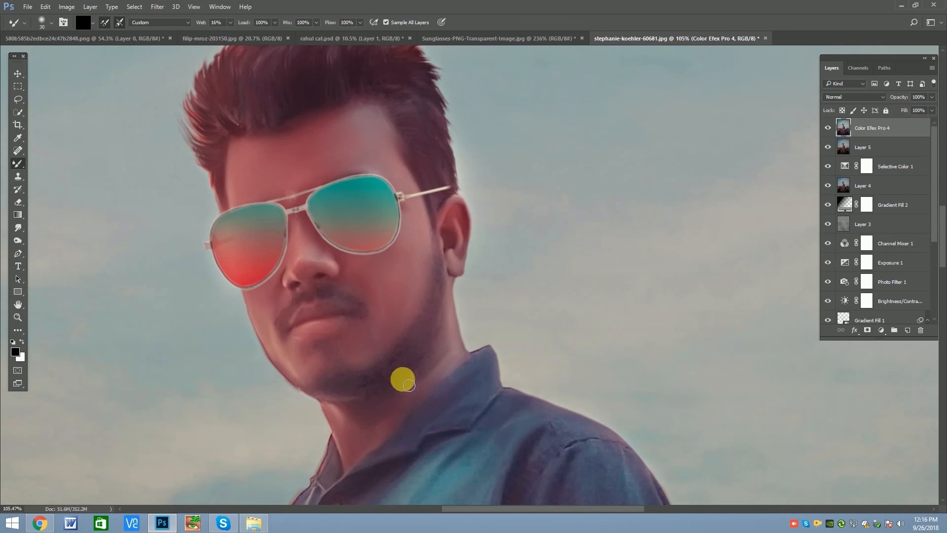
{"action": "key", "text": "bracketleft"}
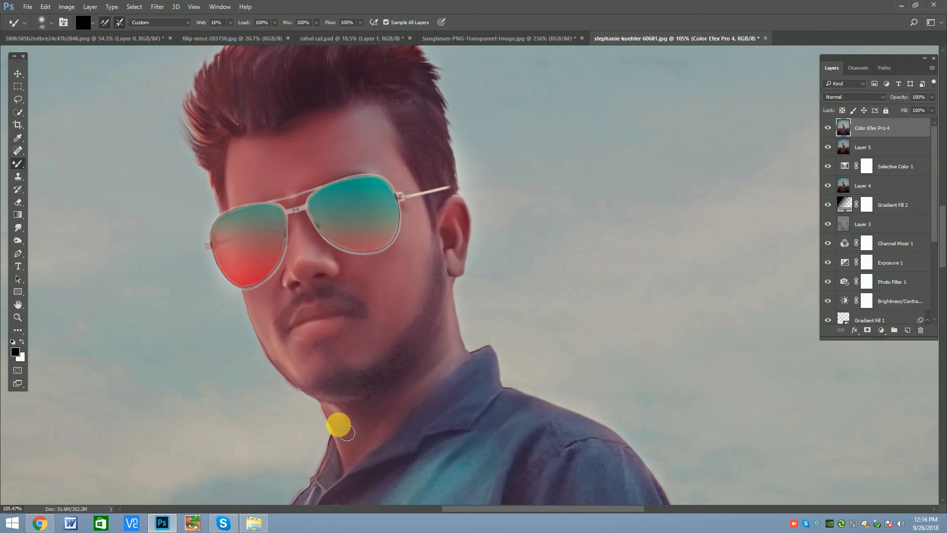
Smooth the front of the neck and the chin area below the lips with the Mixer Brush
{"action": "left_click", "coordinate": [330, 412]}
{"action": "key", "text": "bracketleft"}
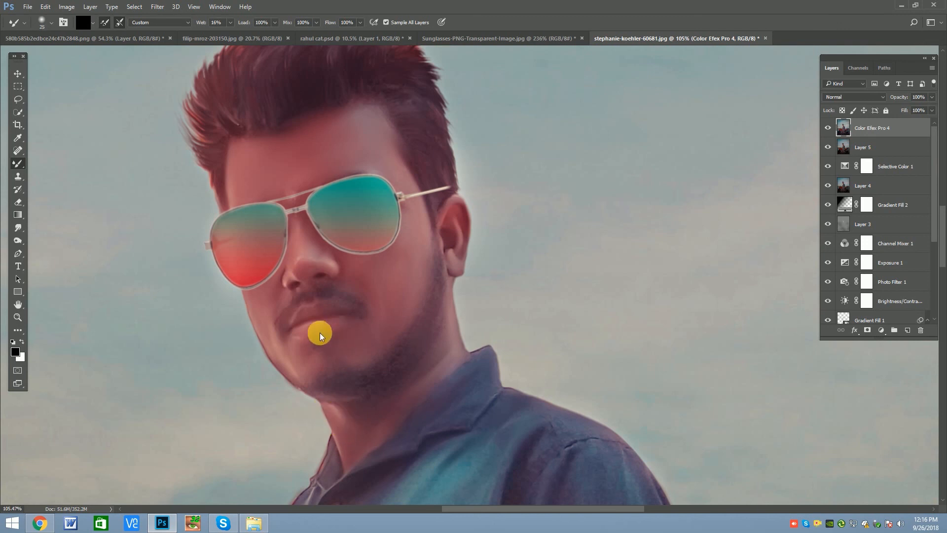
{"action": "mouse_move", "coordinate": [332, 332]}
{"action": "left_mouse_down"}
{"action": "mouse_move", "coordinate": [306, 345]}
{"action": "mouse_move", "coordinate": [309, 366]}
{"action": "left_mouse_up"}
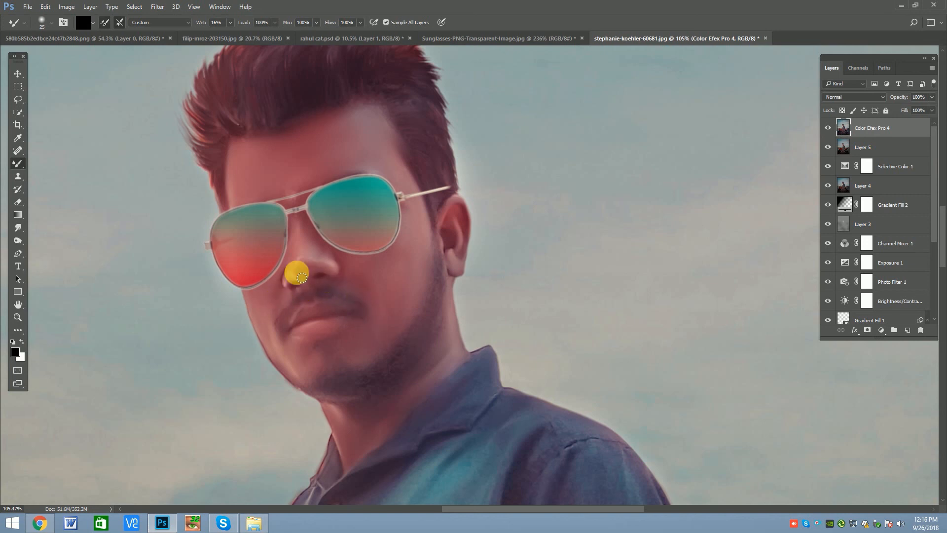
Blend the shirt's collar, shoulder and sleeve with the Mixer Brush
{"action": "scroll", "coordinate": [325, 225], "scroll_direction": "down", "scroll_amount": 4}
{"action": "scroll", "coordinate": [342, 312], "scroll_direction": "up", "scroll_amount": 5}
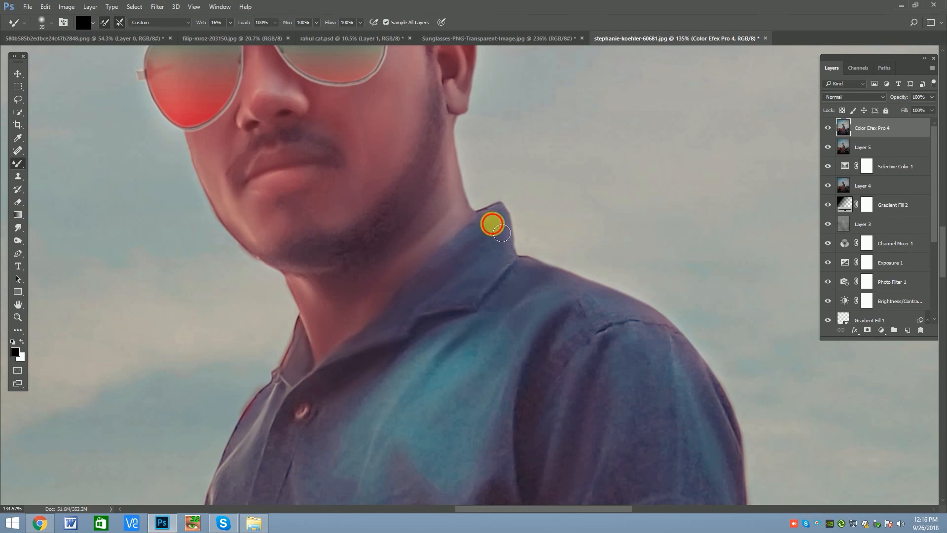
{"action": "scroll", "coordinate": [382, 298], "scroll_direction": "down", "scroll_amount": 5}
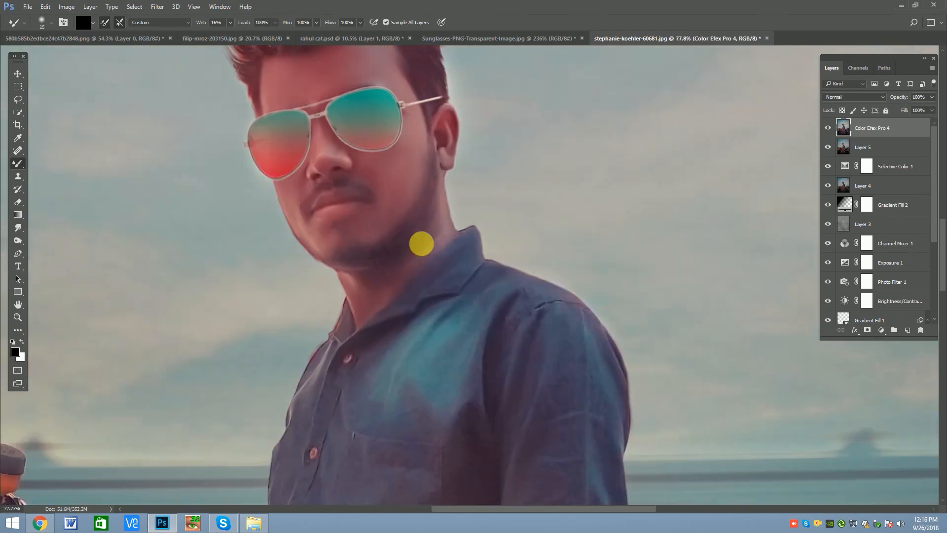
{"action": "scroll", "coordinate": [490, 347], "scroll_direction": "up", "scroll_amount": 1}
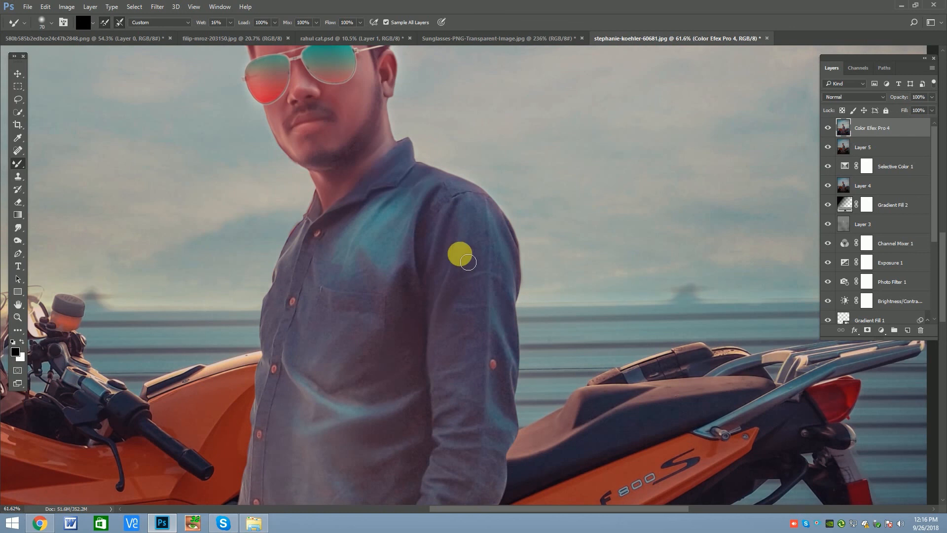
{"action": "key", "text": "bracketleft"}
{"action": "scroll", "coordinate": [421, 250], "scroll_direction": "down", "scroll_amount": 8}
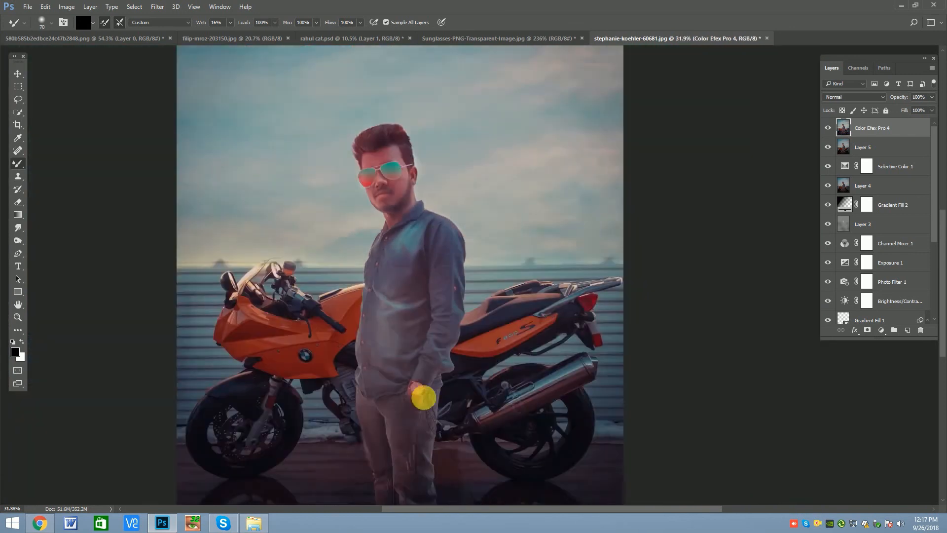
Smooth the man's trousers below the wristwatch with a larger Mixer Brush
{"action": "scroll", "coordinate": [423, 393], "scroll_direction": "up", "scroll_amount": 5}
{"action": "scroll", "coordinate": [412, 387], "scroll_direction": "up", "scroll_amount": 1}
{"action": "key", "text": "bracketright"}
{"action": "key", "text": "bracketright"}
{"action": "key", "text": "bracketright"}
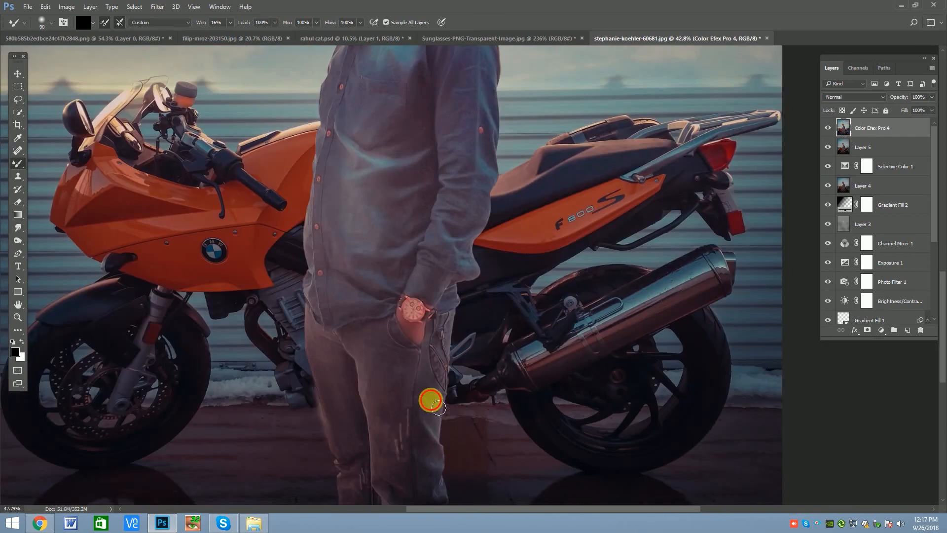
{"action": "scroll", "coordinate": [339, 401], "scroll_direction": "down", "scroll_amount": 5}
{"action": "scroll", "coordinate": [374, 359], "scroll_direction": "up", "scroll_amount": 2}
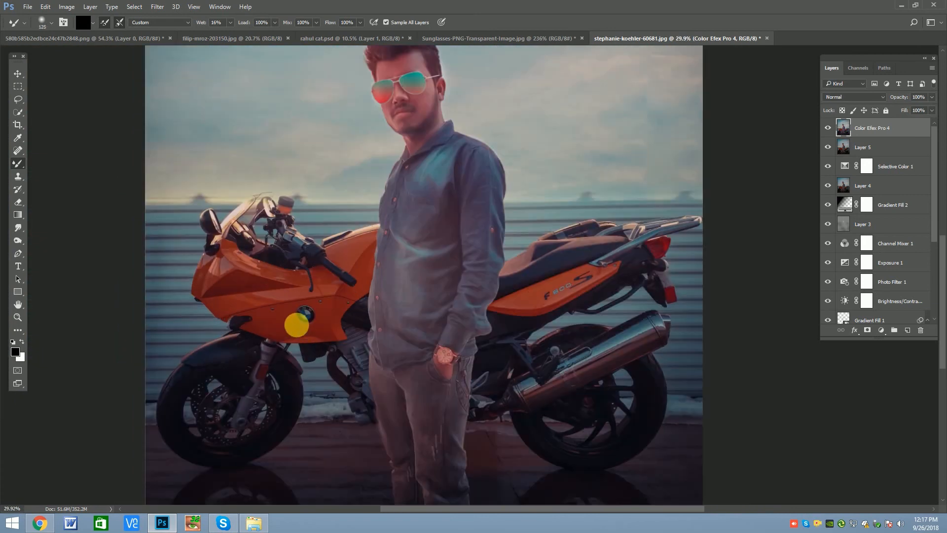
{"action": "key", "text": "bracketright"}
{"action": "key", "text": "bracketright"}
{"action": "key", "text": "bracketright"}
{"action": "scroll", "coordinate": [367, 305], "scroll_direction": "down", "scroll_amount": 4}
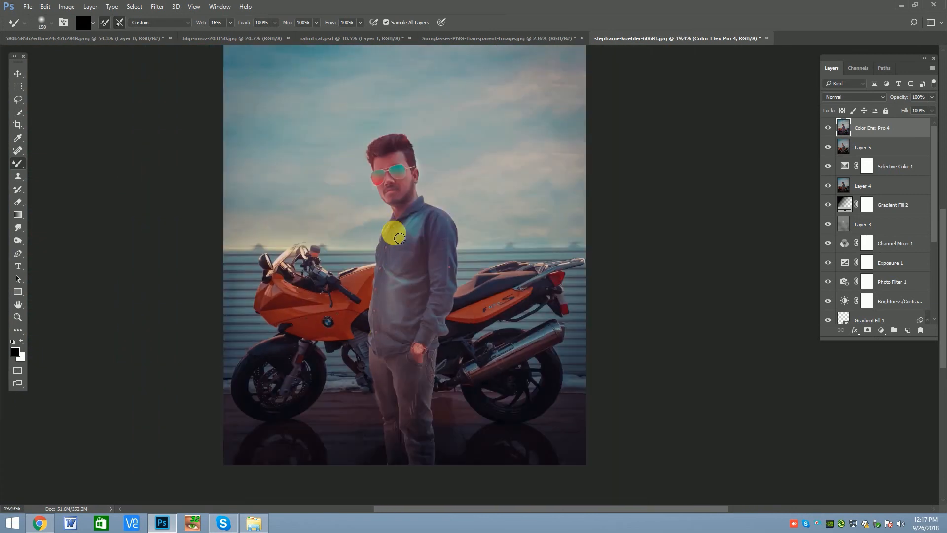
Stamp all visible layers onto a new top layer with the Move tool active, and duplicate that layer
{"action": "left_click", "coordinate": [18, 73]}
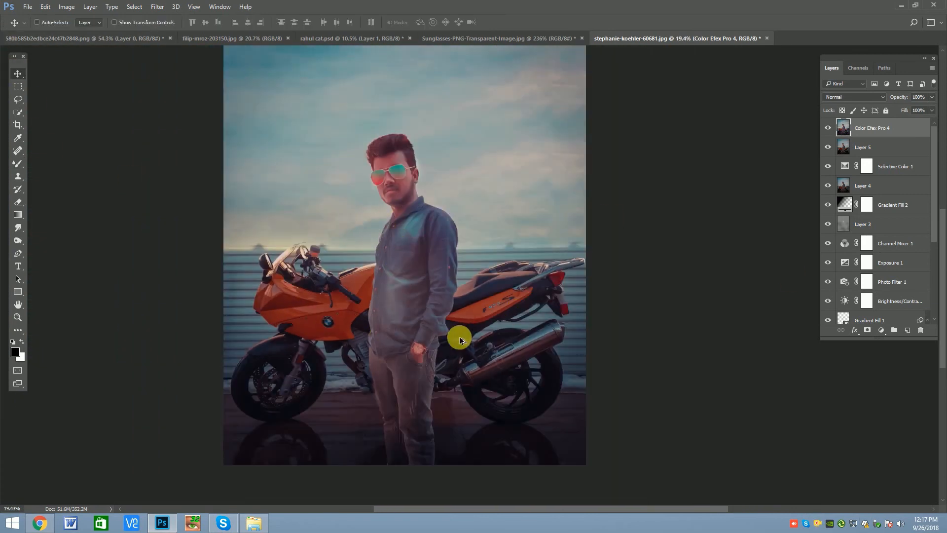
{"action": "key", "text": "ctrl+alt+shift+e"}
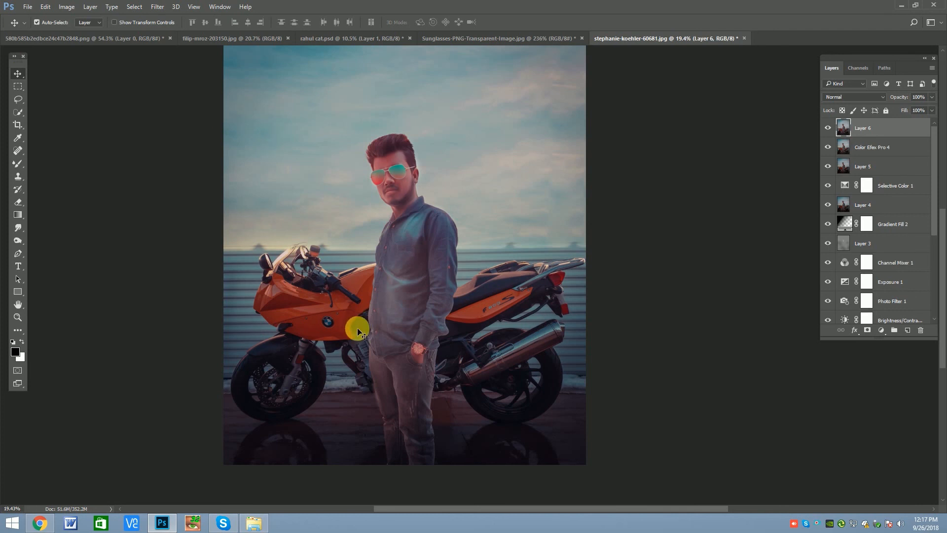
{"action": "scroll", "coordinate": [360, 327], "scroll_direction": "down", "scroll_amount": 2}
{"action": "left_click", "coordinate": [157, 6]}
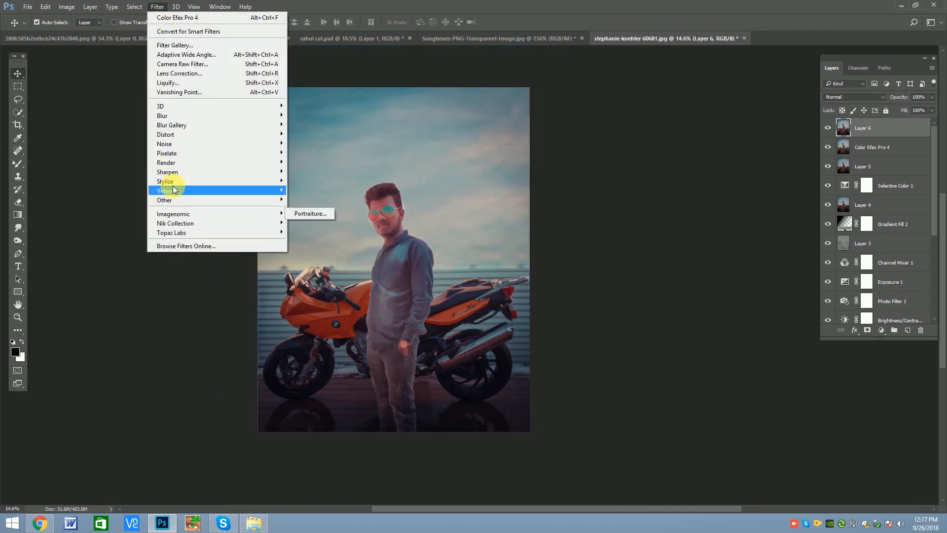
{"action": "mouse_move", "coordinate": [173, 180]}
{"action": "left_click", "coordinate": [195, 279]}
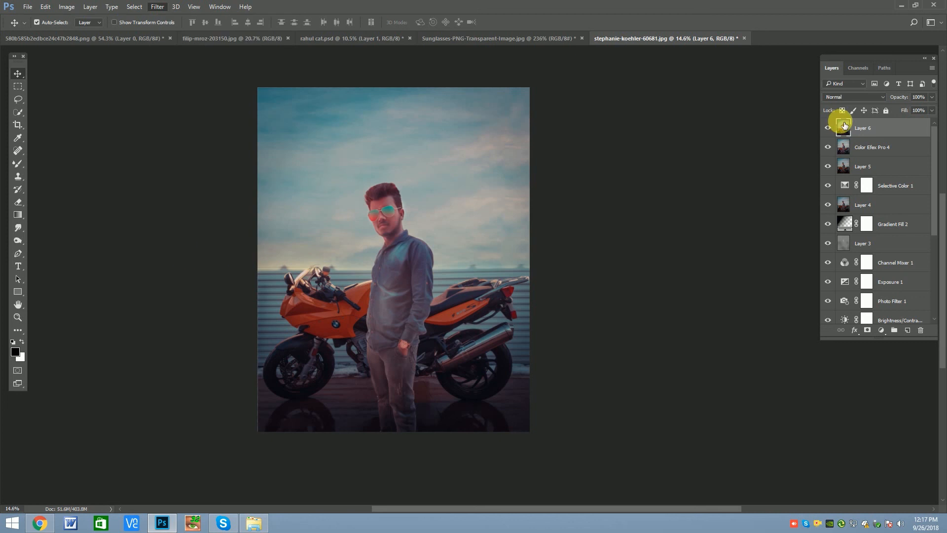
{"action": "left_click_drag", "start_coordinate": [871, 128], "coordinate": [908, 331]}
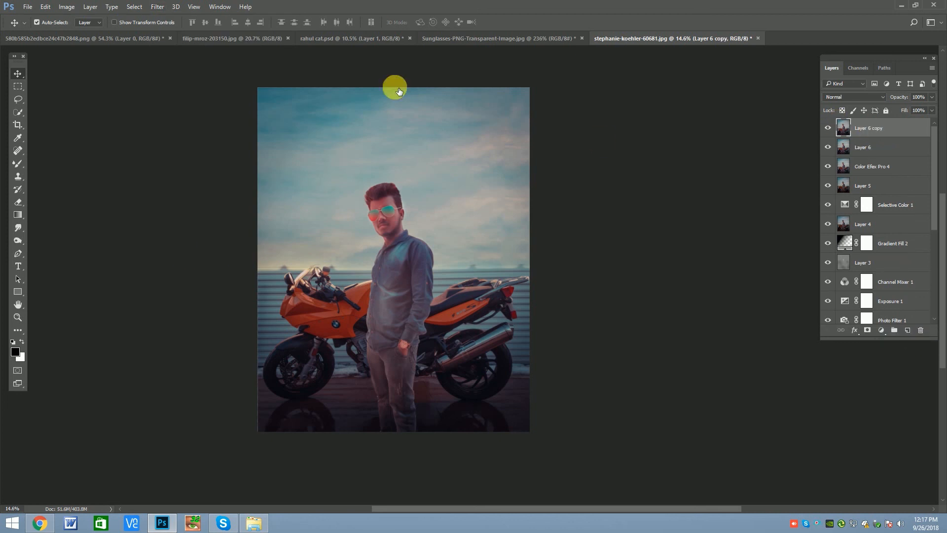
Apply the Imagenomic Portraiture filter with the Default preset to the duplicated layer, checking the face in its preview
{"action": "left_click", "coordinate": [157, 7]}
{"action": "mouse_move", "coordinate": [193, 214]}
{"action": "left_click", "coordinate": [317, 214]}
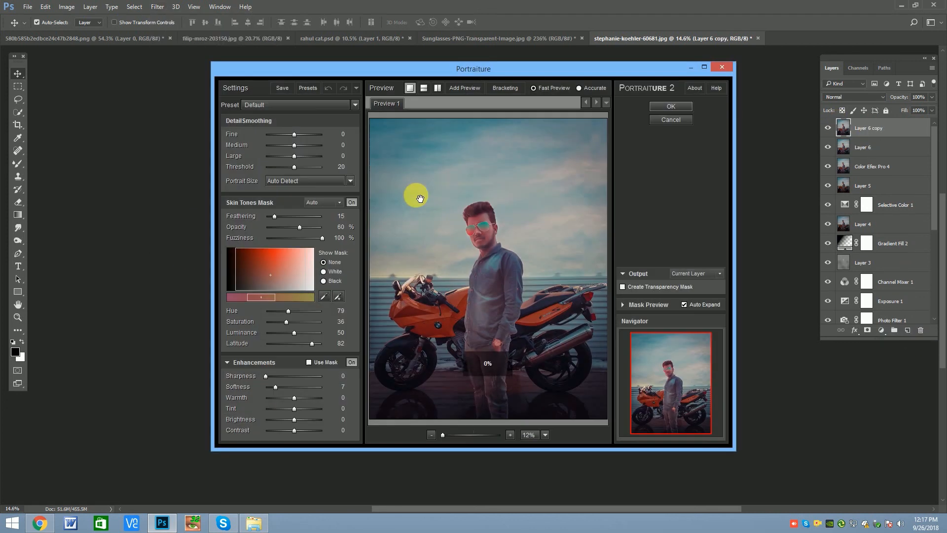
{"action": "left_click", "coordinate": [463, 434]}
{"action": "left_click_drag", "start_coordinate": [491, 308], "coordinate": [554, 267]}
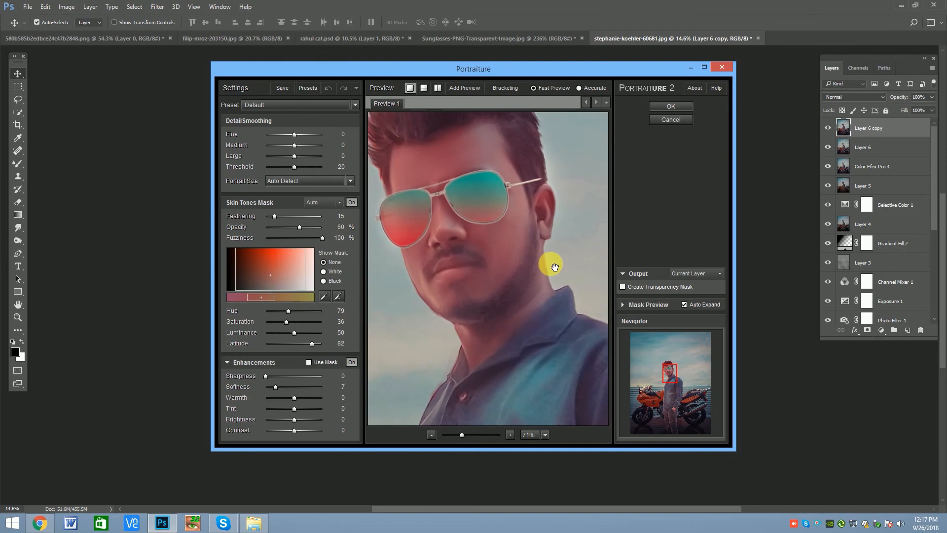
{"action": "left_click", "coordinate": [671, 106]}
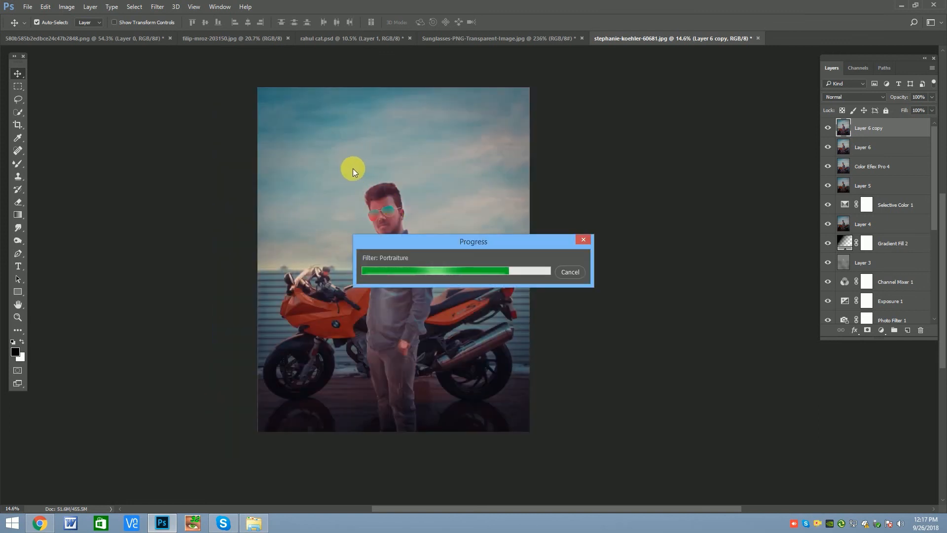
Add a Brightness/Contrast adjustment layer with Brightness 17 and Contrast 10
{"action": "left_click", "coordinate": [880, 335]}
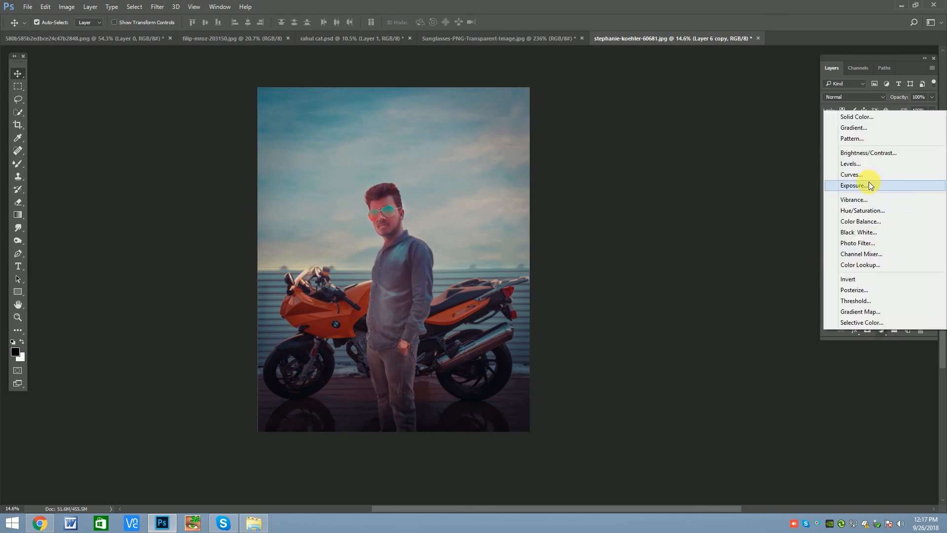
{"action": "left_click", "coordinate": [860, 153]}
{"action": "left_click_drag", "start_coordinate": [691, 221], "coordinate": [694, 238]}
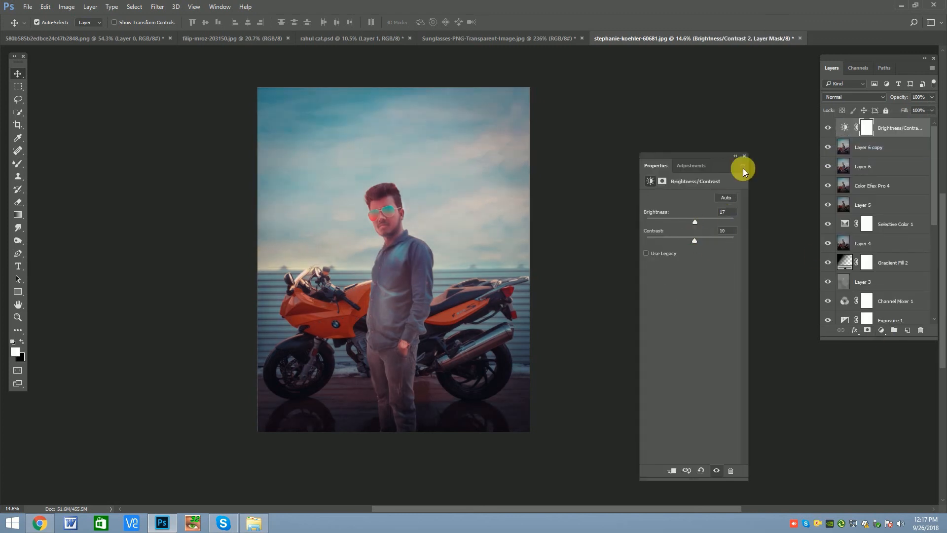
Add a Channel Mixer adjustment layer with the Green output channel at Red -7%, Green +105% and Blue +2%
{"action": "left_click", "coordinate": [880, 330]}
{"action": "left_click", "coordinate": [833, 251]}
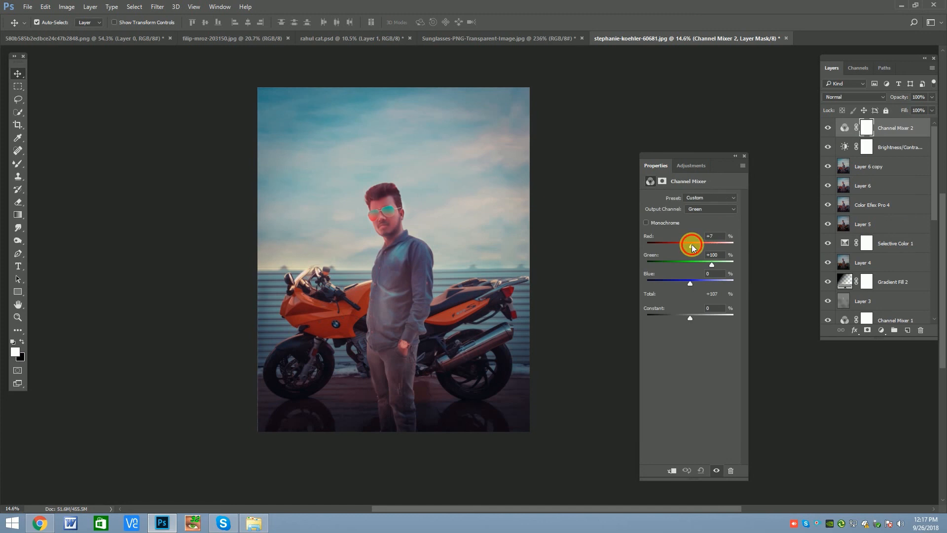
{"action": "left_click_drag", "start_coordinate": [711, 265], "coordinate": [691, 283]}
{"action": "left_click", "coordinate": [689, 282]}
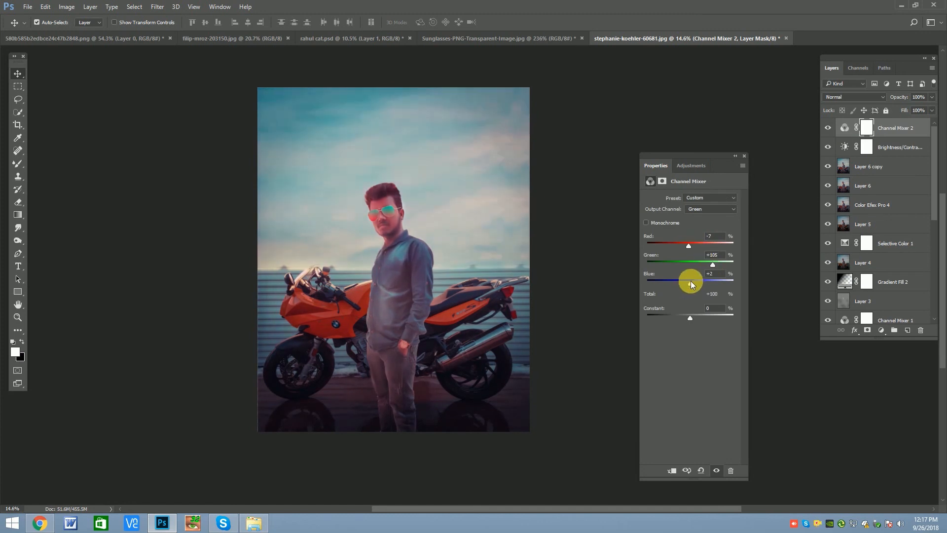
{"action": "left_click", "coordinate": [744, 155]}
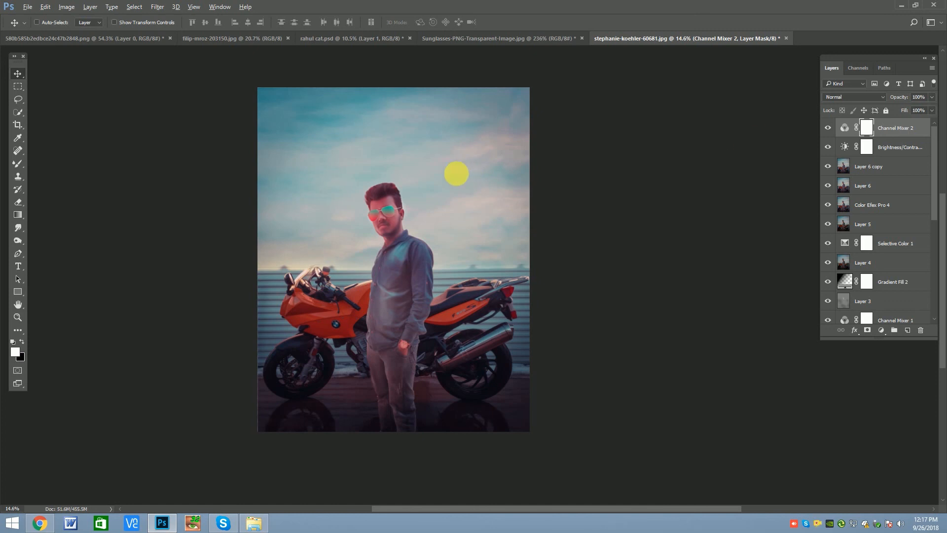
Stamp all visible layers onto a new top layer and apply the Oil Paint filter with Stylization 0.8 and Cleanliness 1.3
{"action": "key", "text": "ctrl+shift+alt+e"}
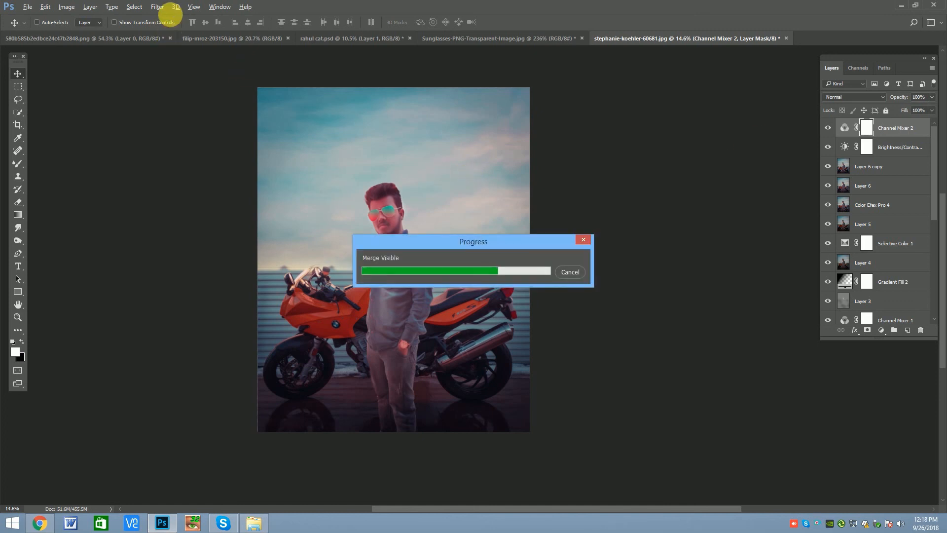
{"action": "left_click", "coordinate": [158, 7]}
{"action": "mouse_move", "coordinate": [172, 183]}
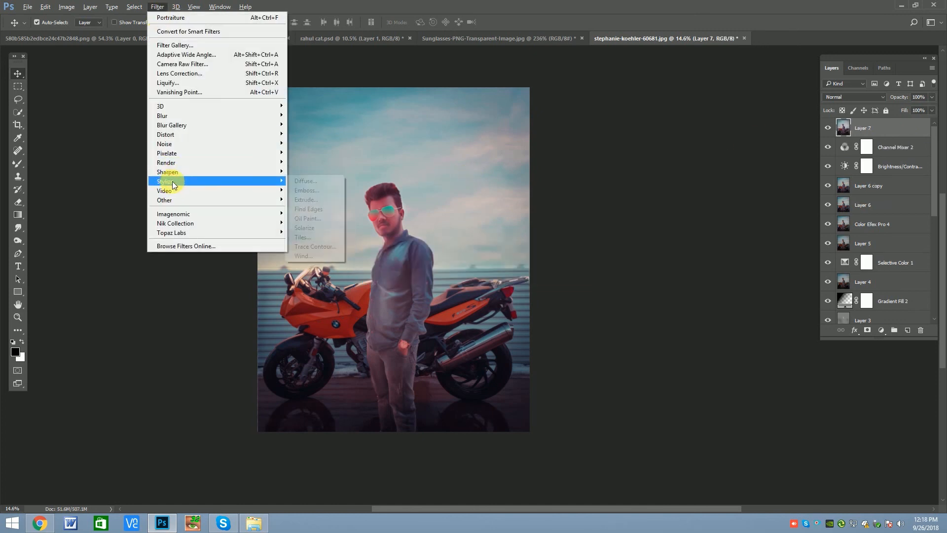
{"action": "left_click", "coordinate": [308, 218]}
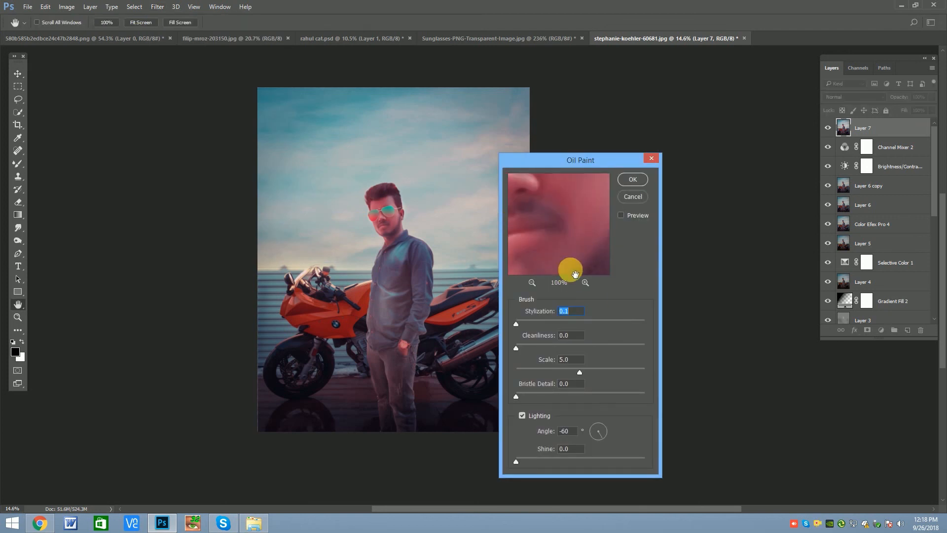
{"action": "left_click_drag", "start_coordinate": [516, 324], "coordinate": [538, 318]}
{"action": "left_click_drag", "start_coordinate": [580, 233], "coordinate": [550, 348]}
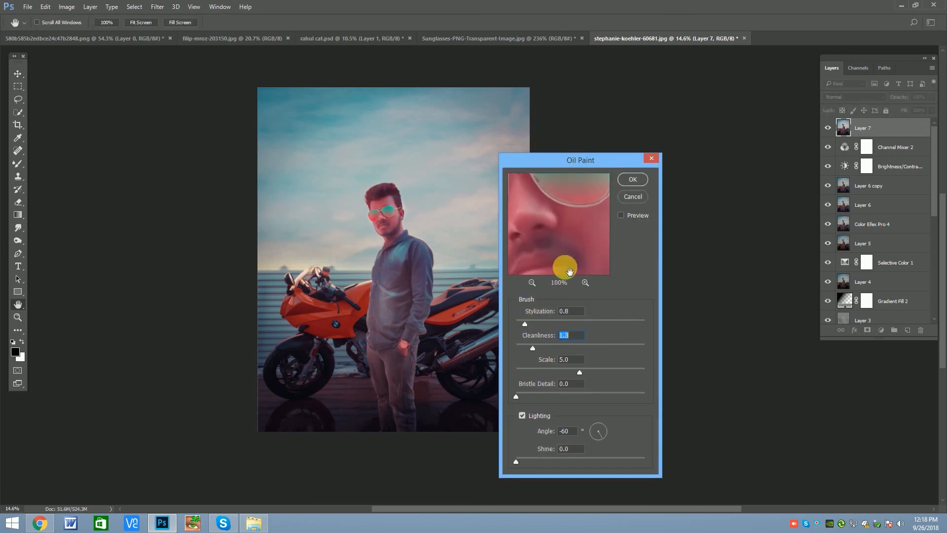
{"action": "left_click_drag", "start_coordinate": [570, 271], "coordinate": [571, 228]}
{"action": "left_click", "coordinate": [631, 180]}
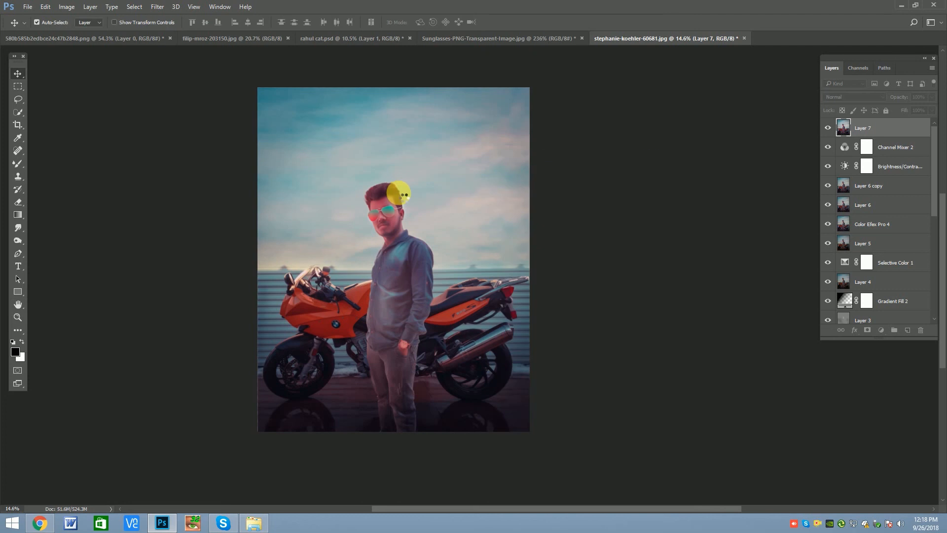
Sharpen the stamped top layer with a High Pass filter at a 1.5 pixel radius and set its blend mode to Overlay
{"action": "left_click", "coordinate": [158, 7]}
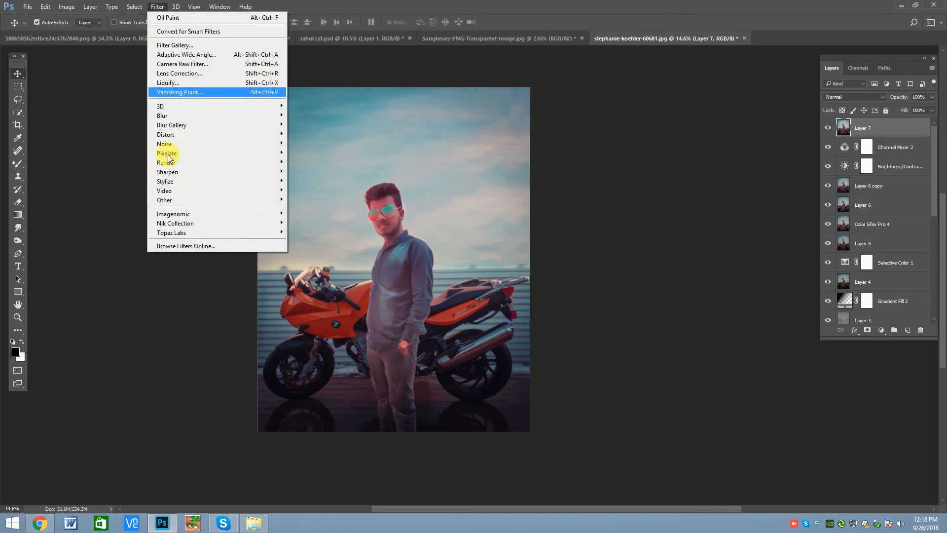
{"action": "mouse_move", "coordinate": [167, 199]}
{"action": "left_click", "coordinate": [320, 210]}
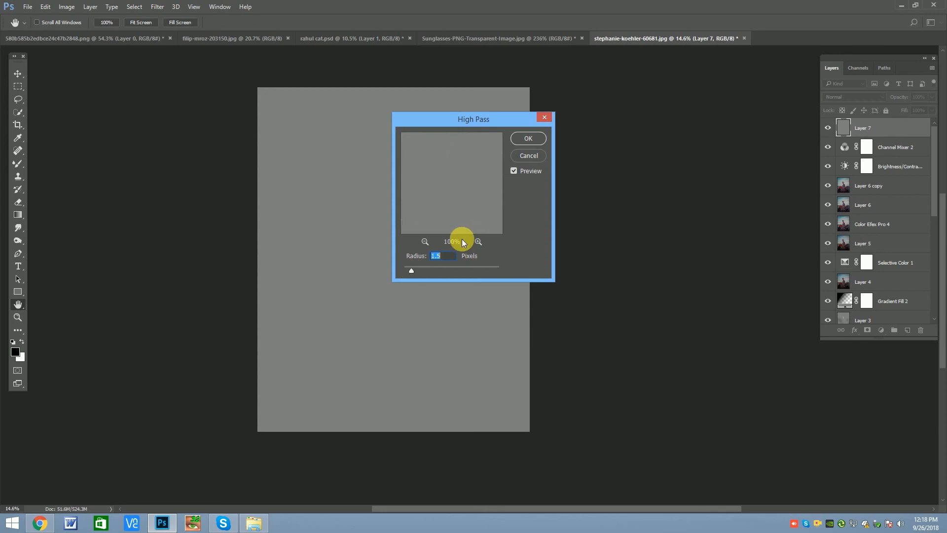
{"action": "key", "text": "Return"}
{"action": "left_click", "coordinate": [853, 97]}
{"action": "left_click", "coordinate": [831, 194]}
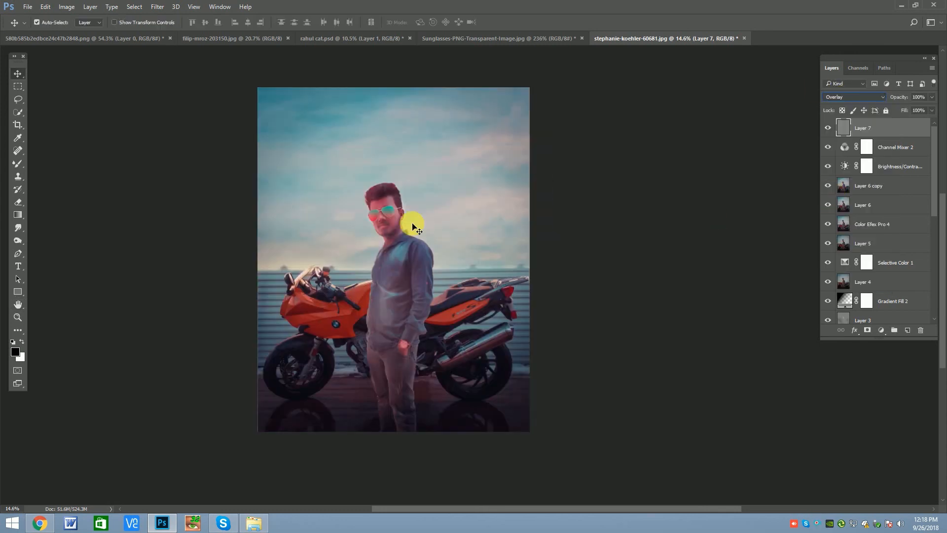
{"action": "scroll", "coordinate": [394, 219], "scroll_direction": "up", "scroll_amount": 6}
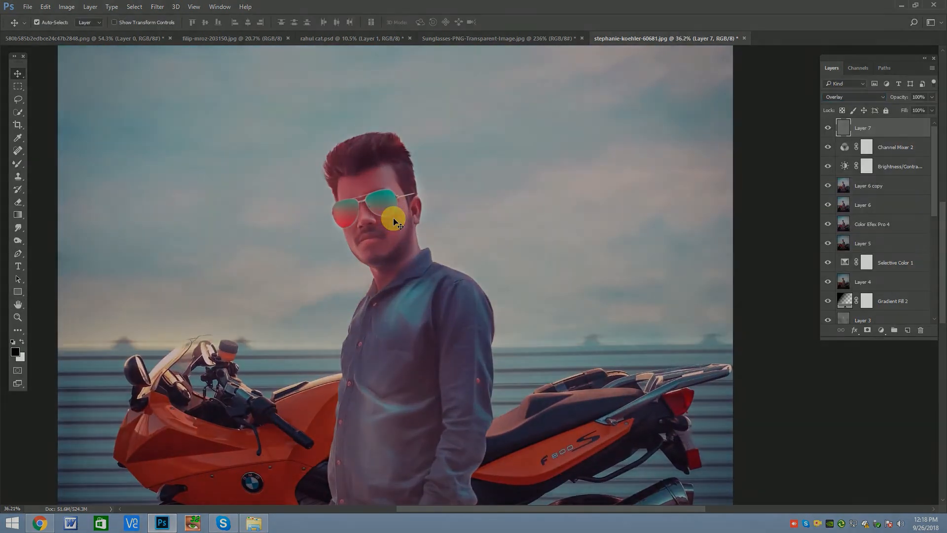
{"action": "scroll", "coordinate": [393, 218], "scroll_direction": "down", "scroll_amount": 5}
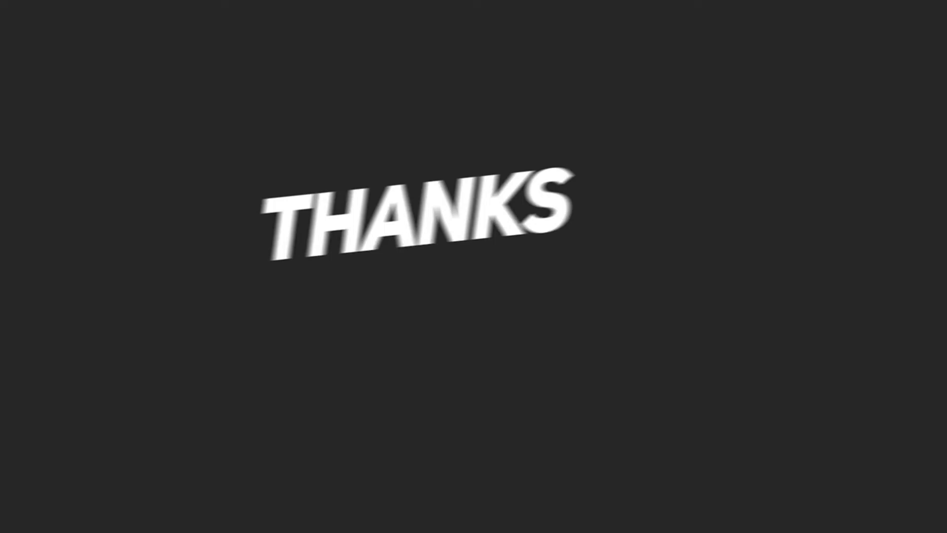